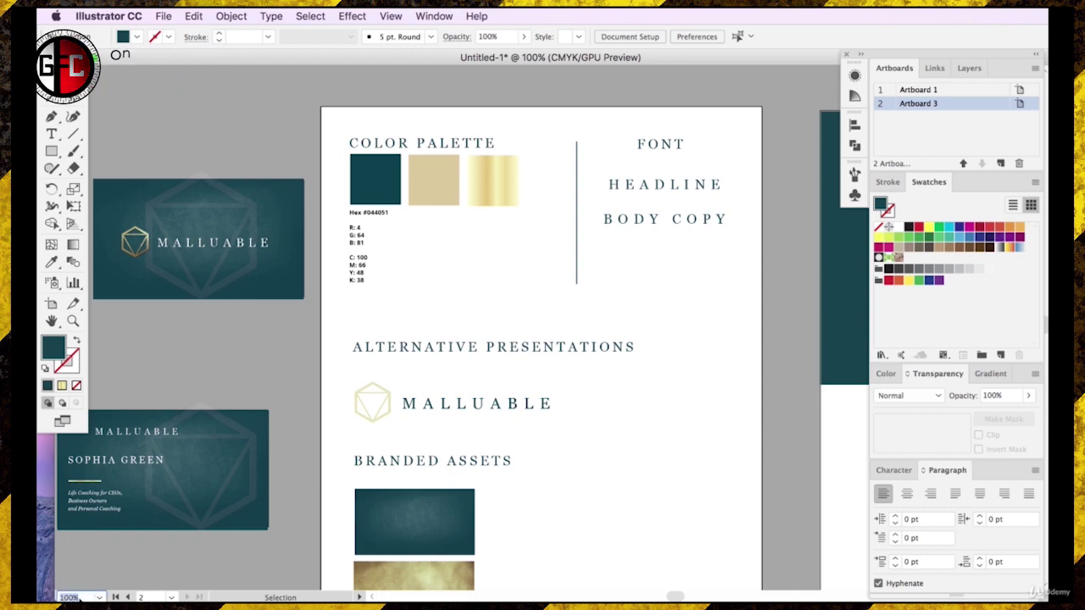
- Nudge the teal swatch's colour-value text block so it lines up with the left edge of the swatch
key("Return")
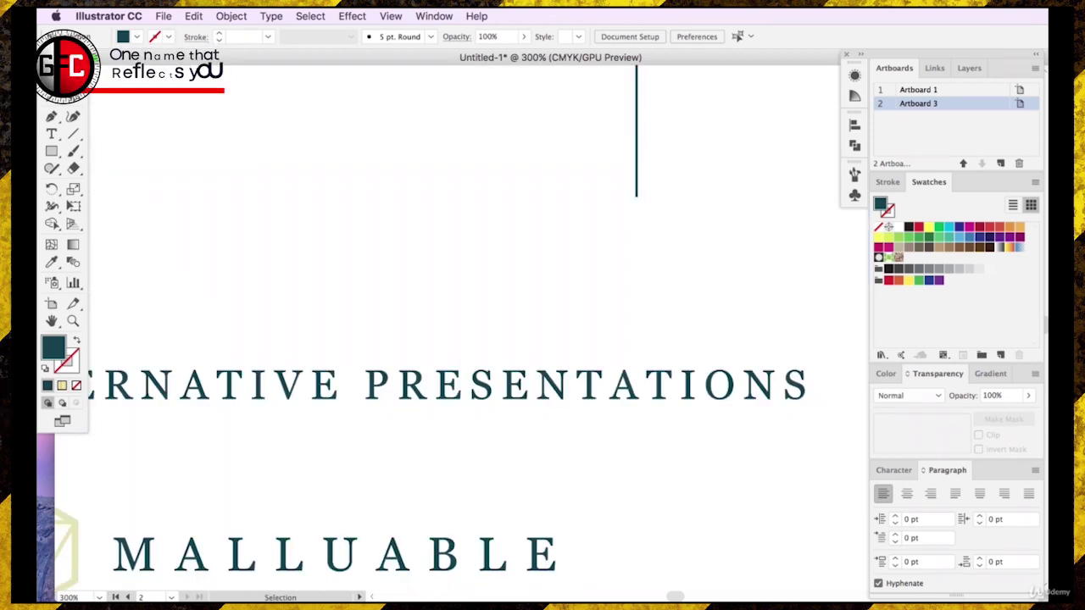
scroll(428, 399, "up", 8)
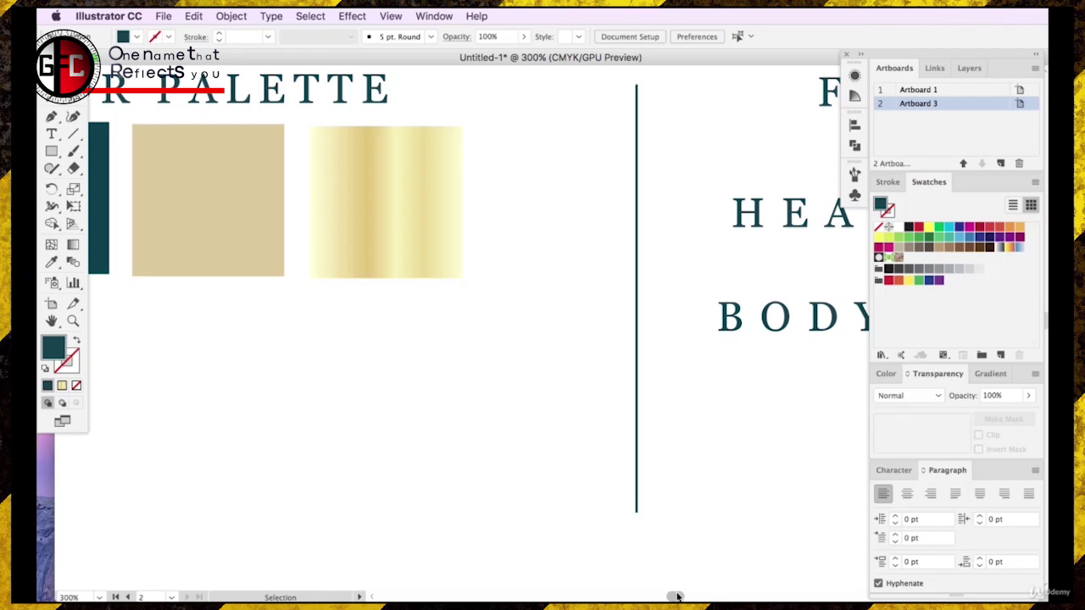
scroll(677, 597, "left", 9)
left_click(392, 310)
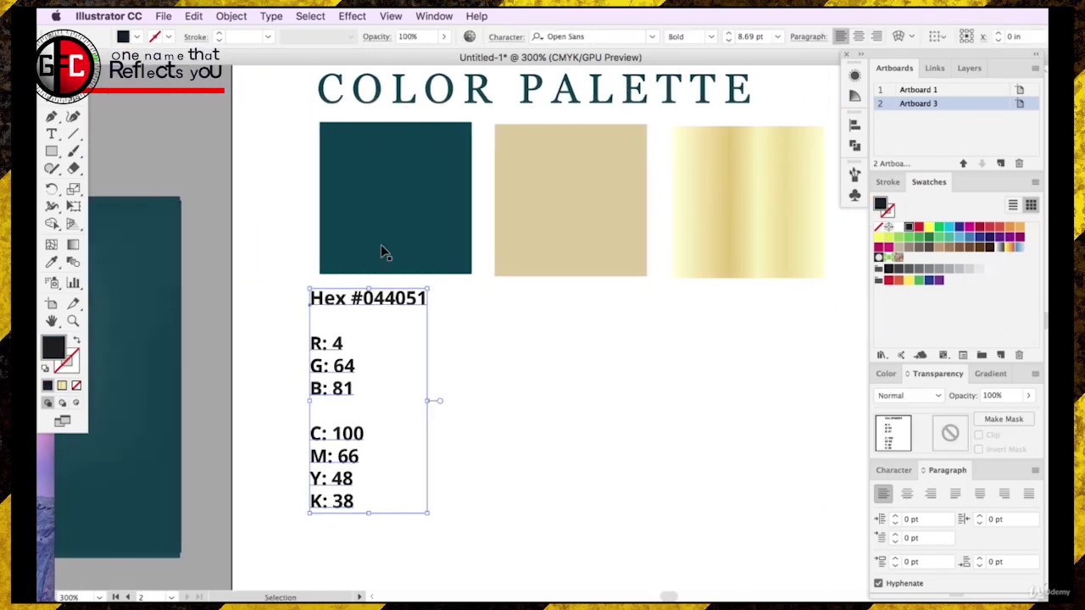
left_click(433, 267)
left_click(344, 315)
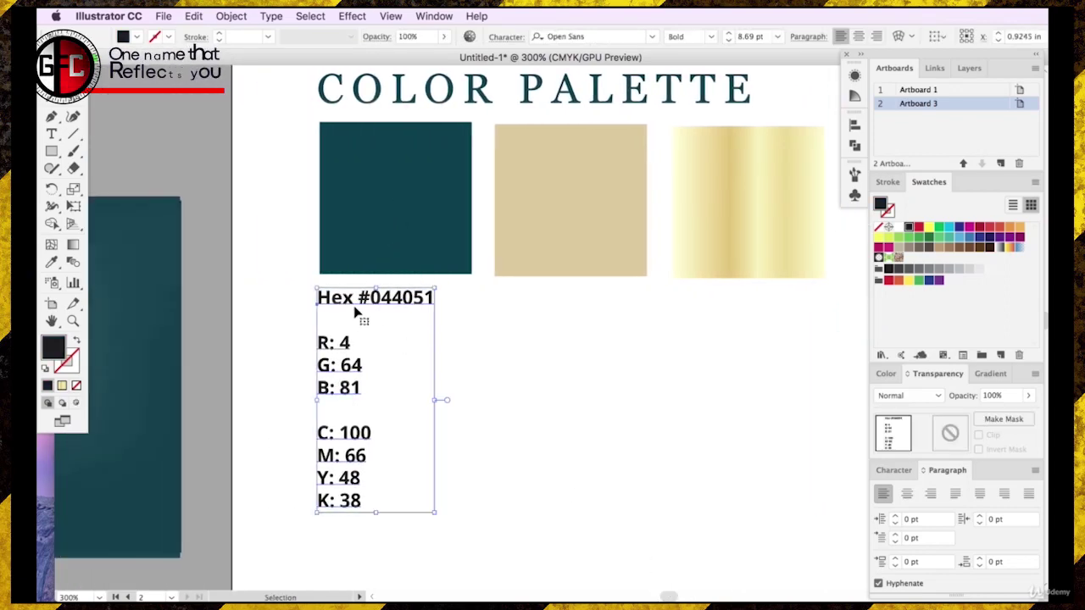
- Duplicate the teal swatch's colour-value text and place the copy beneath the tan swatch, level with the original
key("super+c")
key("super+v")
left_click_drag(524, 231, 539, 303)
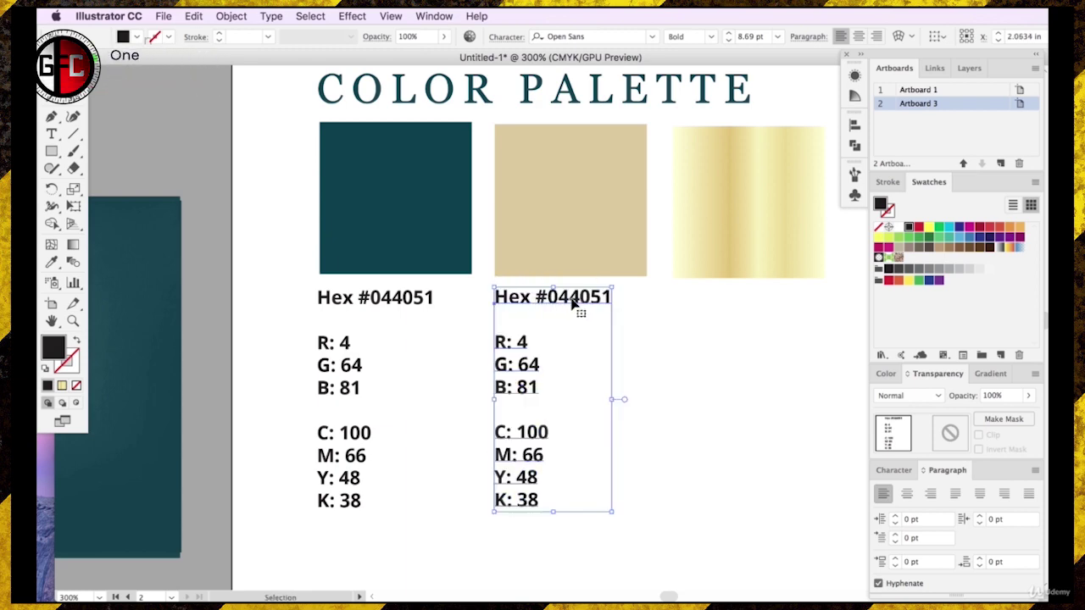
- Copy the tan swatch's hex code from its fill colour and replace the code beneath it with E0C894
left_click(557, 196)
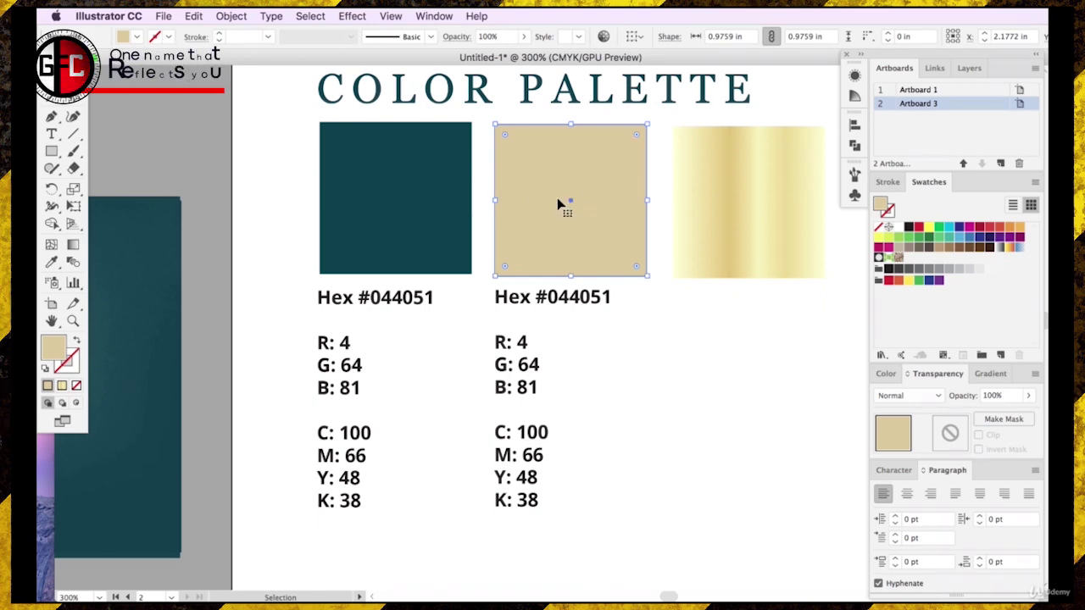
double_click(53, 348)
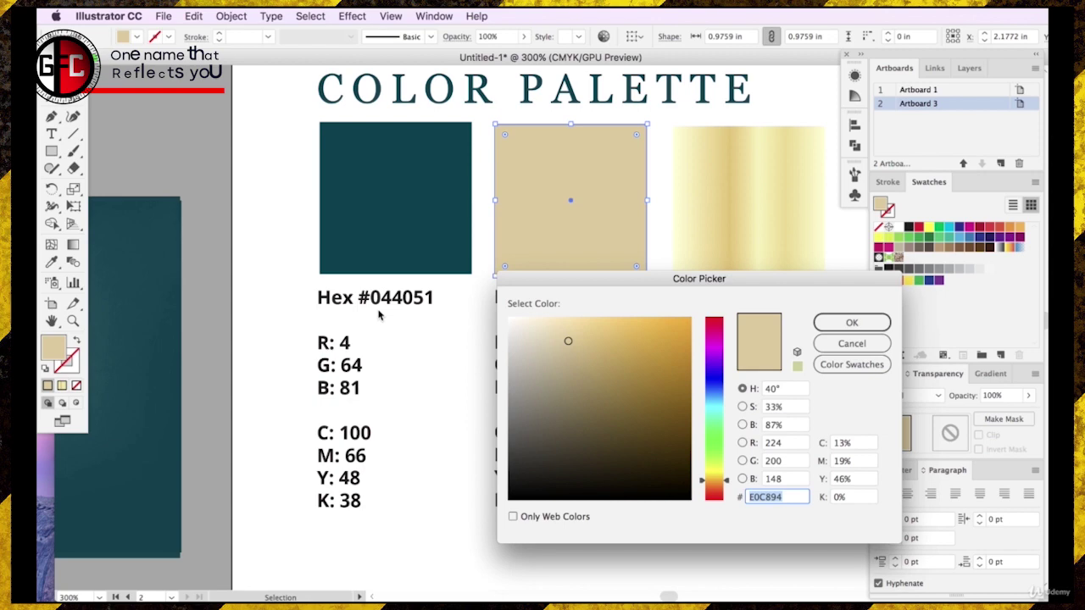
left_click_drag(618, 282, 169, 178)
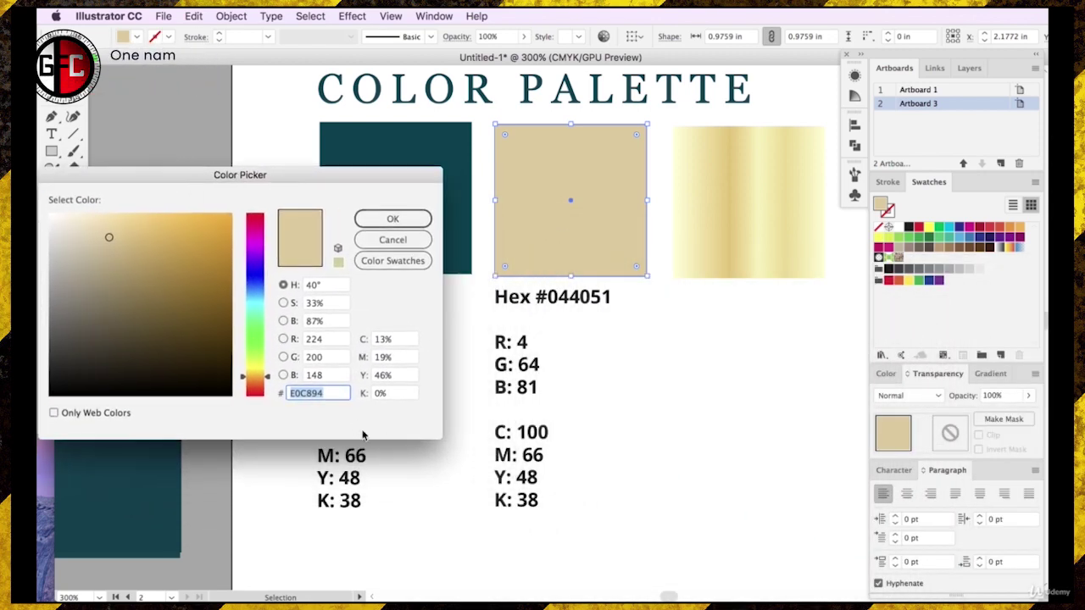
left_click_drag(343, 177, 306, 133)
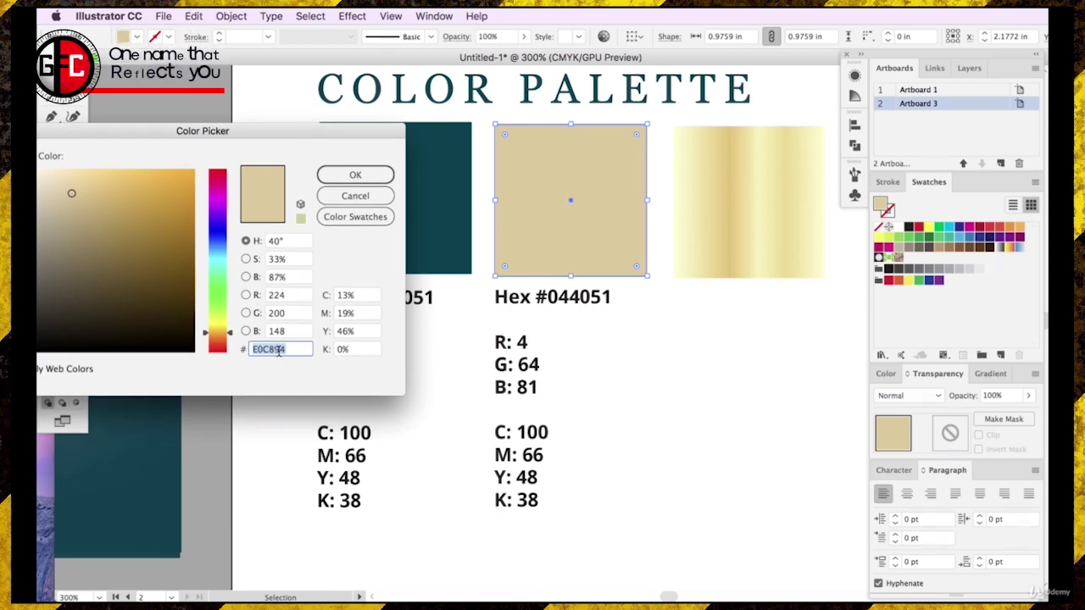
left_click(355, 175)
double_click(562, 301)
left_click_drag(547, 297, 613, 293)
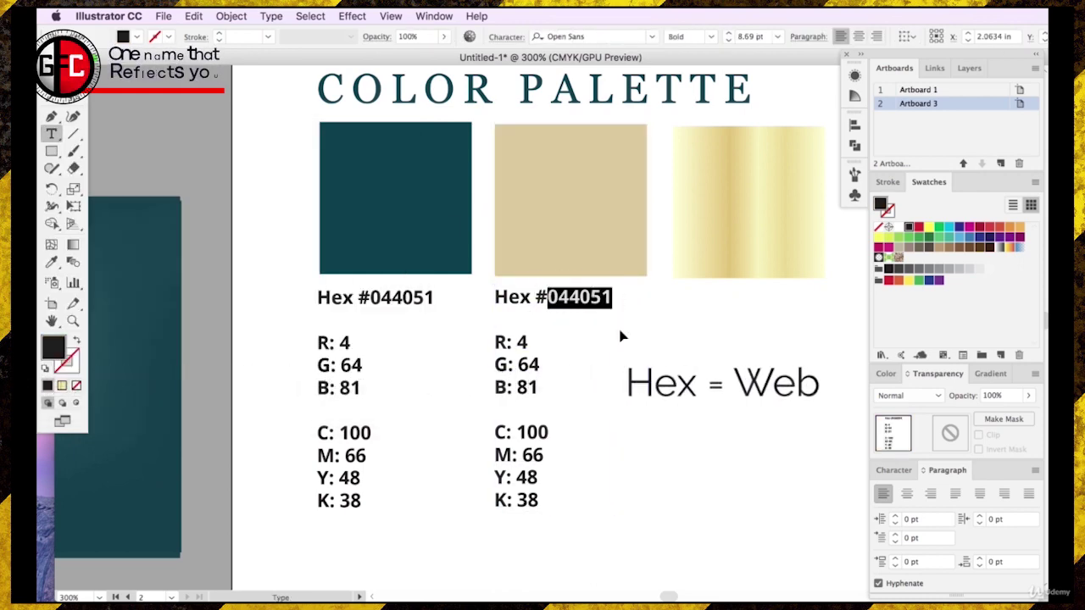
key("super+v")
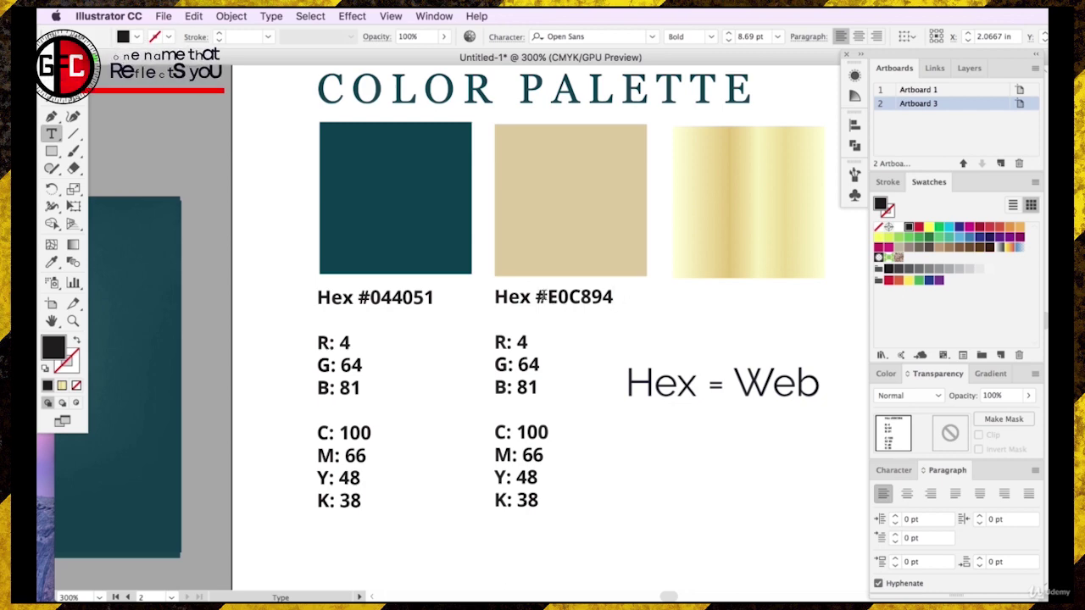
key("Escape")
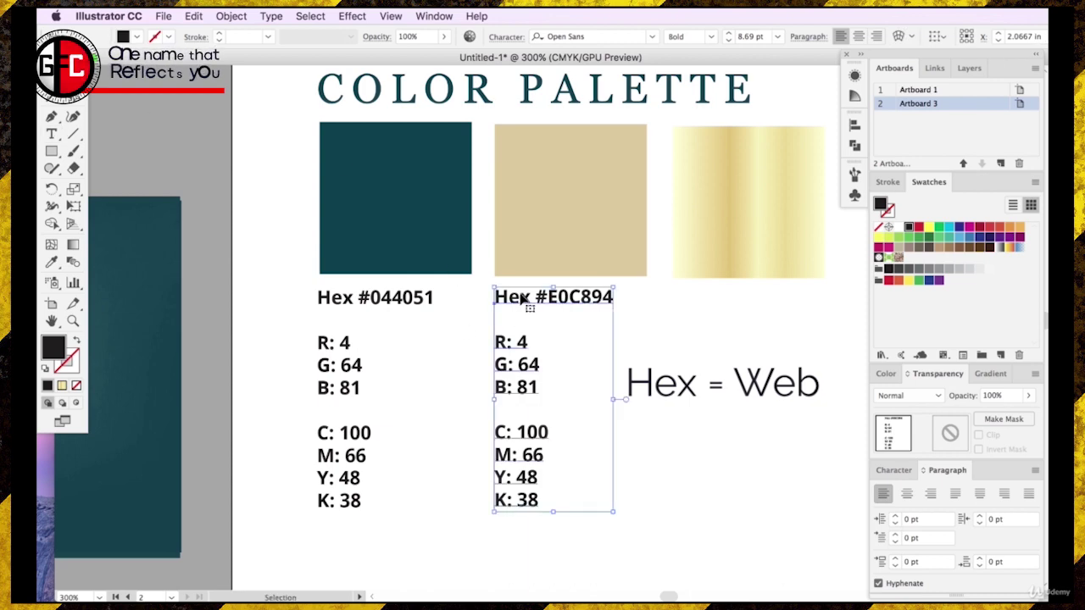
- Look up the tan swatch's RGB fill values and update its label to R: 224, G: 200, B: 148
left_click(498, 270)
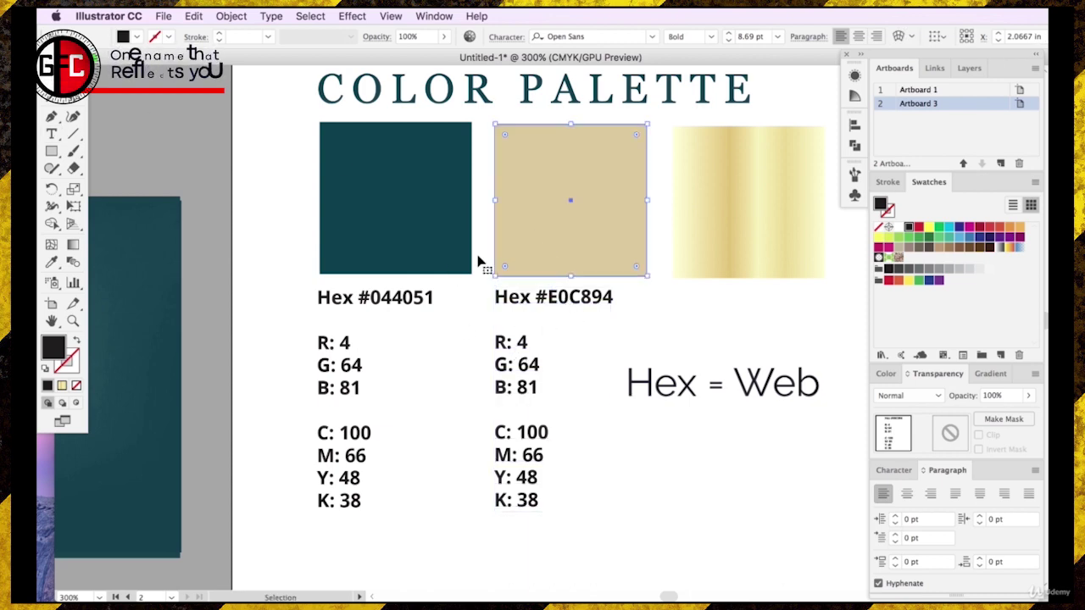
double_click(52, 346)
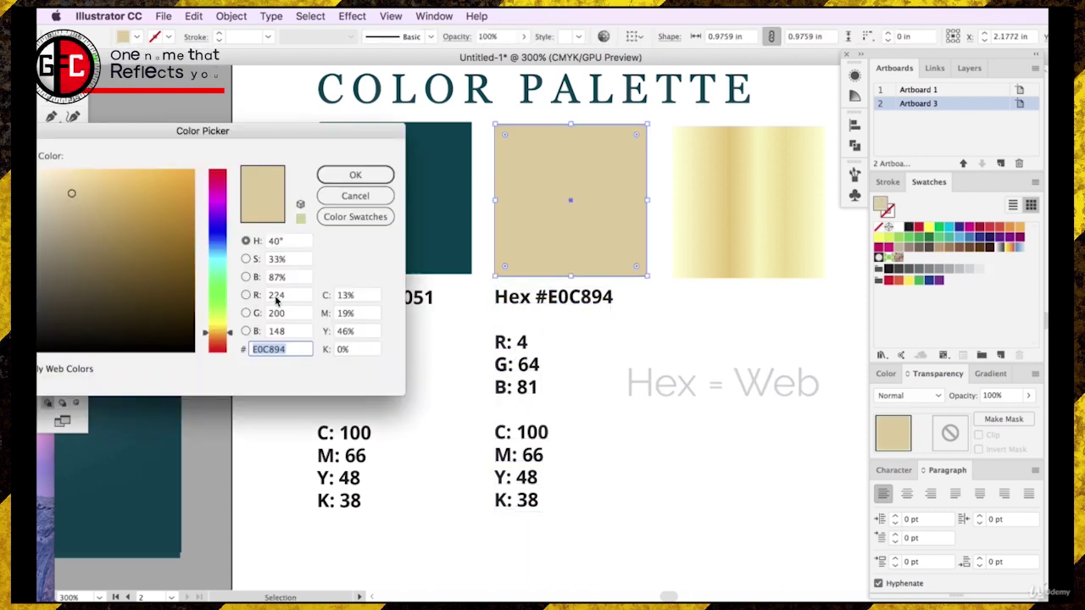
left_click(354, 201)
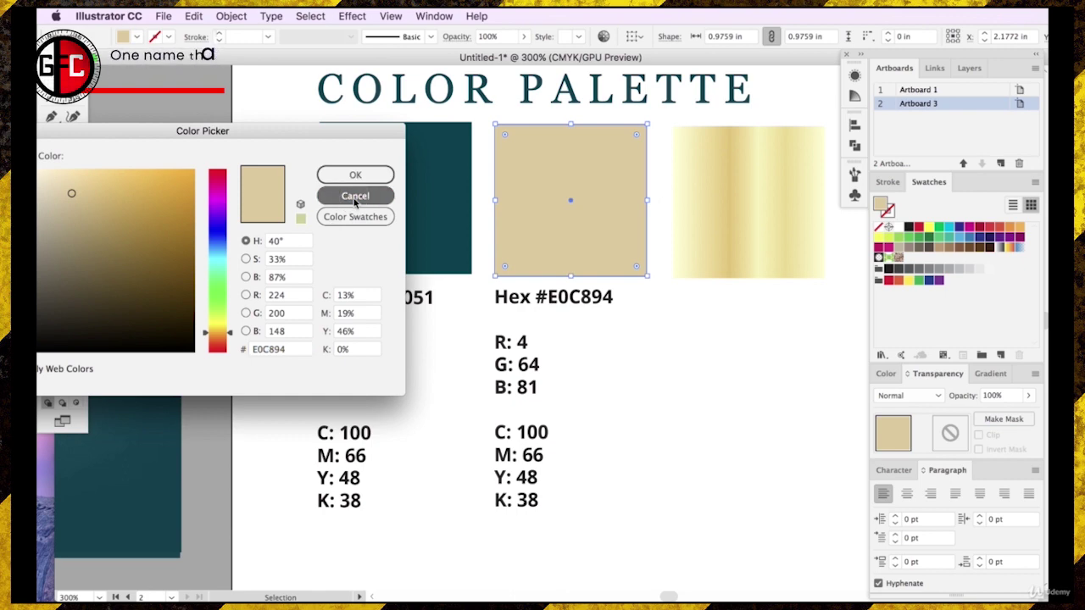
key("t")
double_click(522, 343)
type("2")
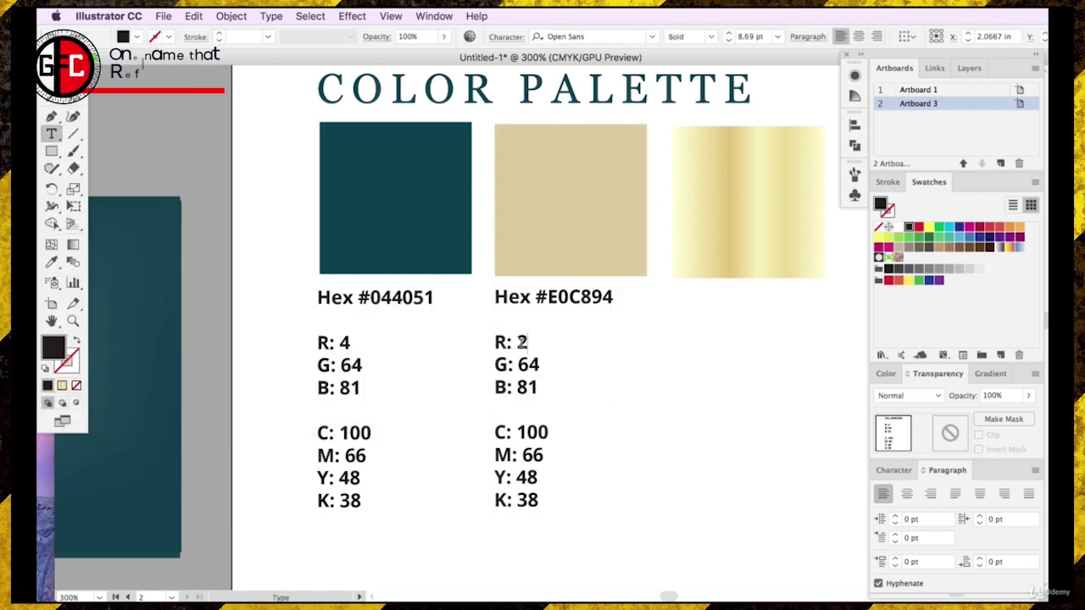
type("24")
double_click(532, 364)
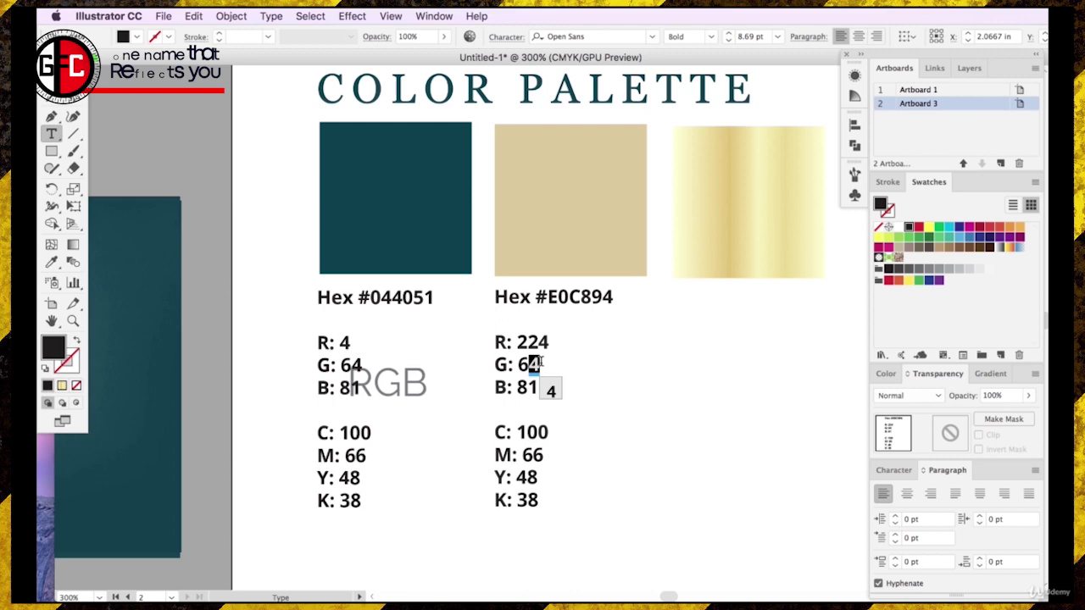
type("200")
double_click(524, 387)
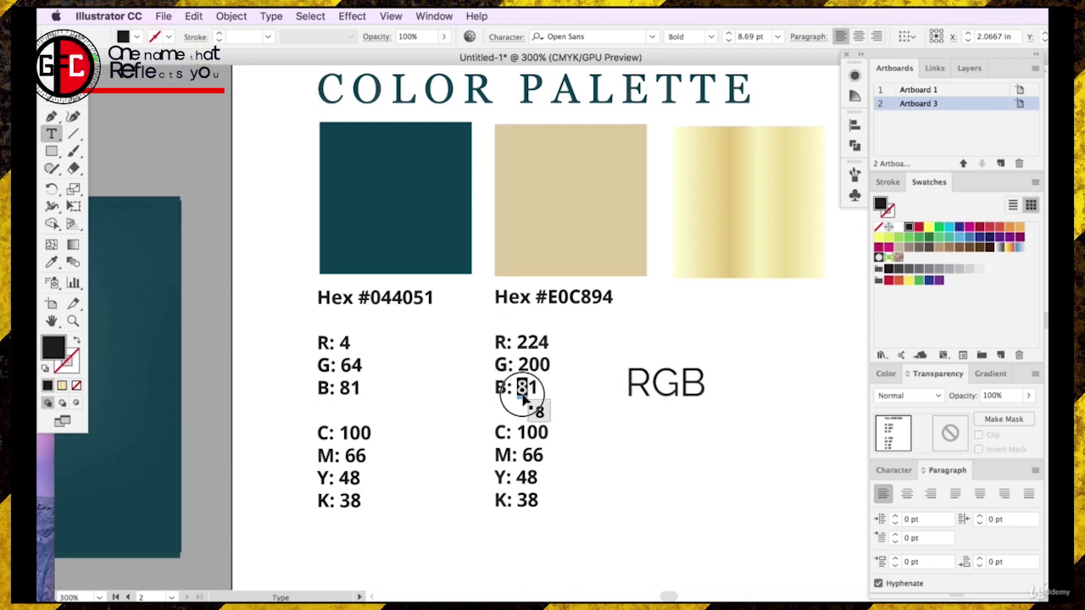
type("14")
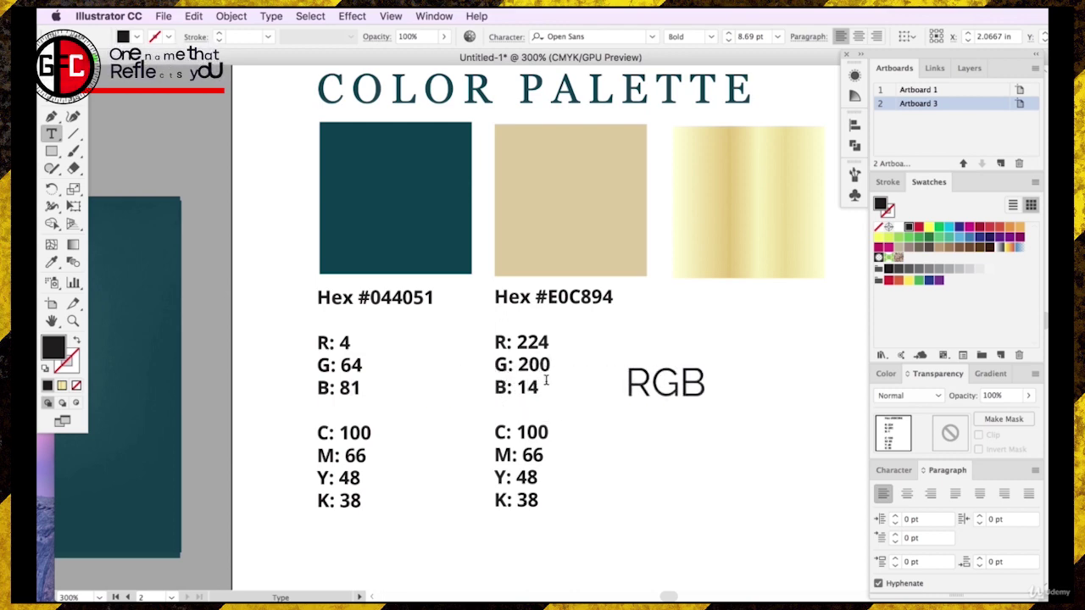
type("8")
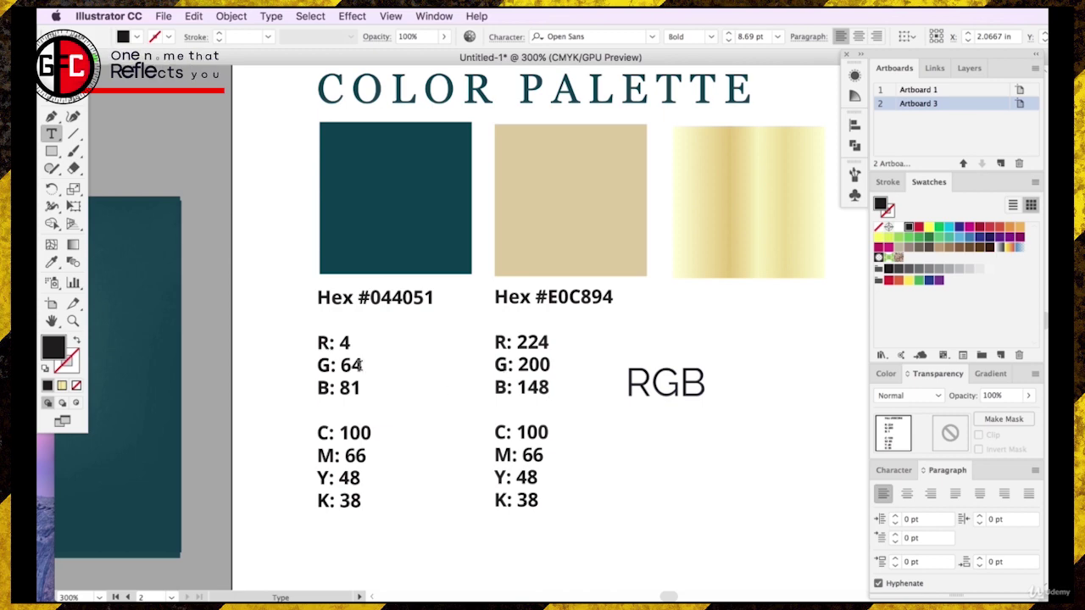
key("Escape")
- Check the tan swatch's CMYK fill values and update its label to C: 13, M: 19, Y: 36, K: 0
left_click(574, 224)
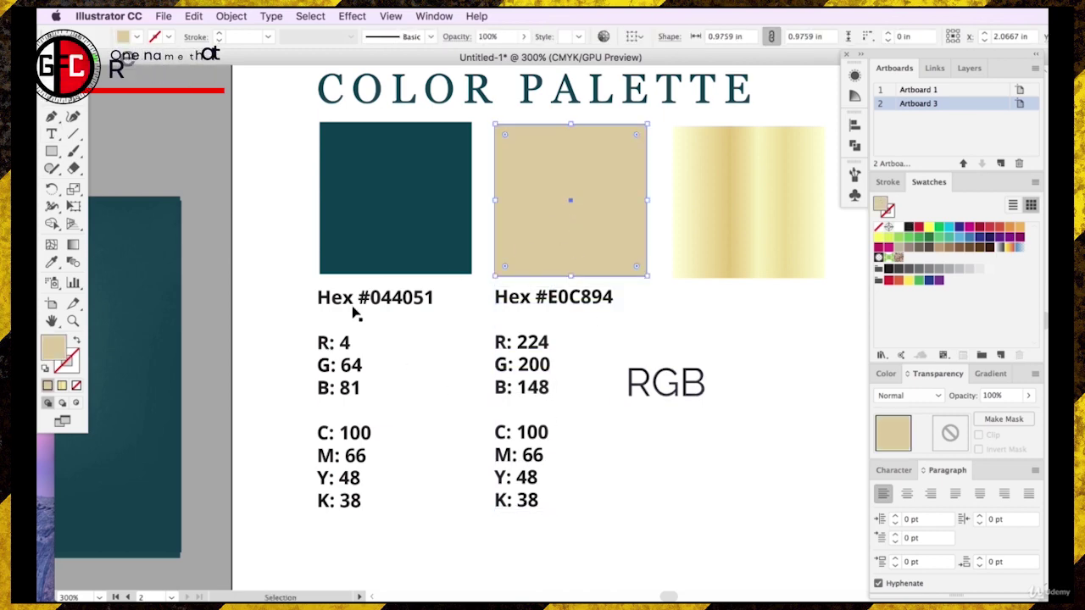
double_click(53, 346)
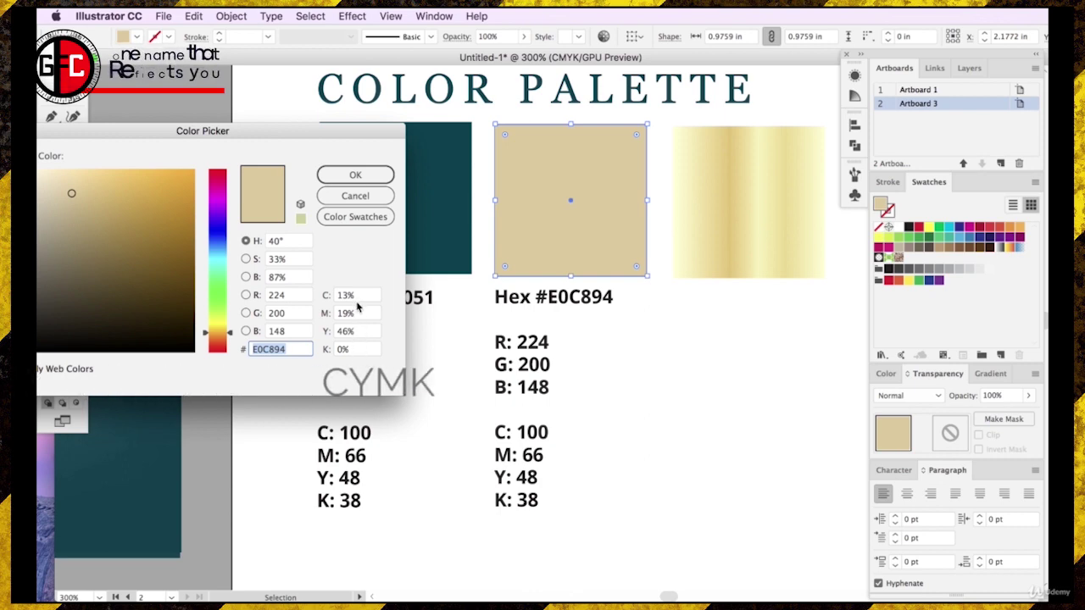
left_click(355, 196)
key("t")
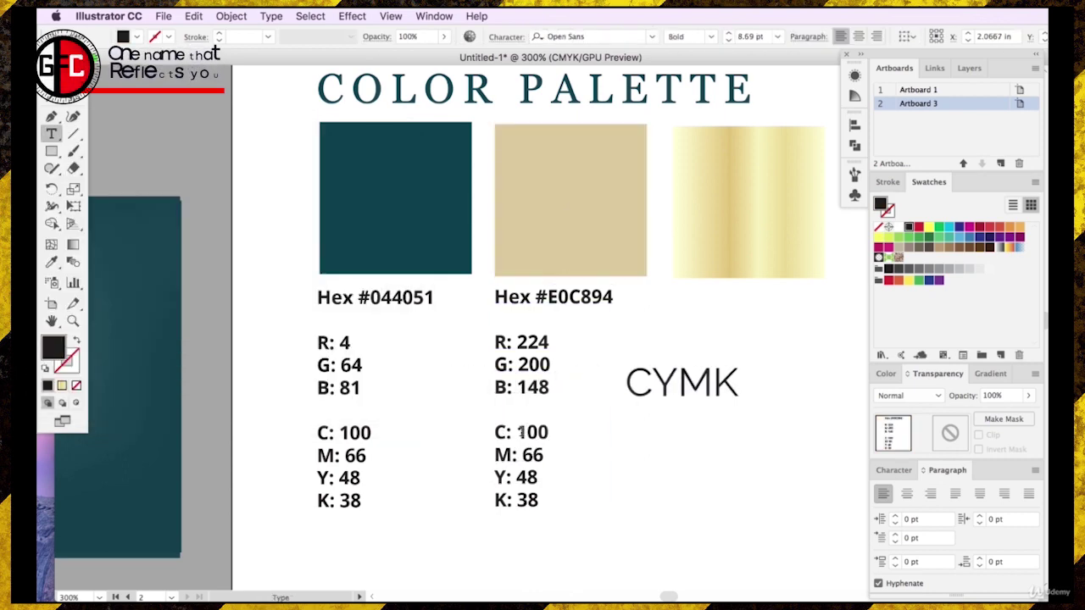
double_click(534, 433)
type("13")
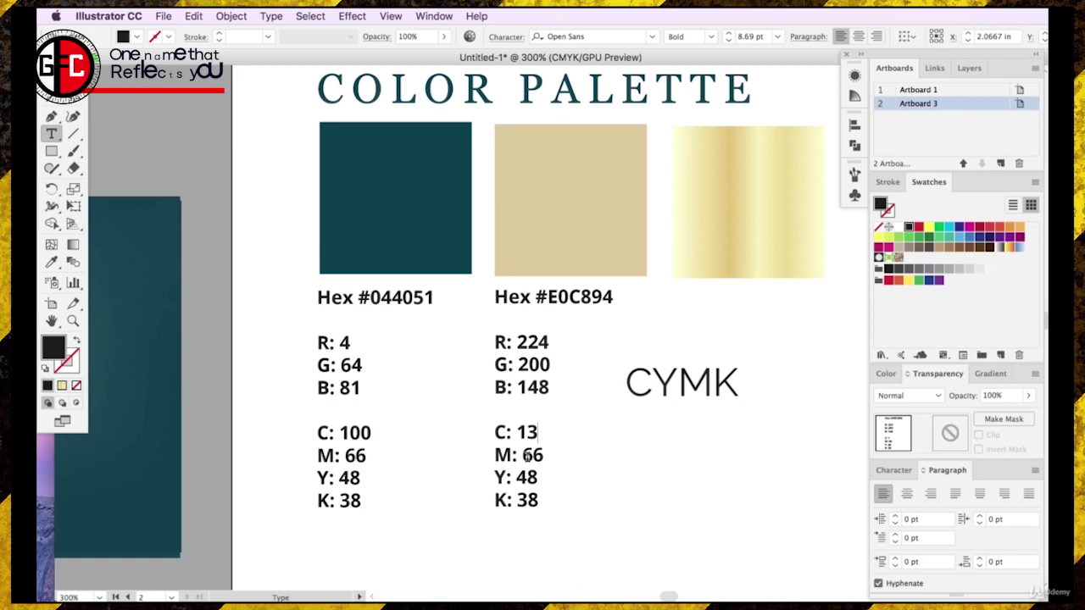
double_click(529, 456)
type("19")
double_click(526, 477)
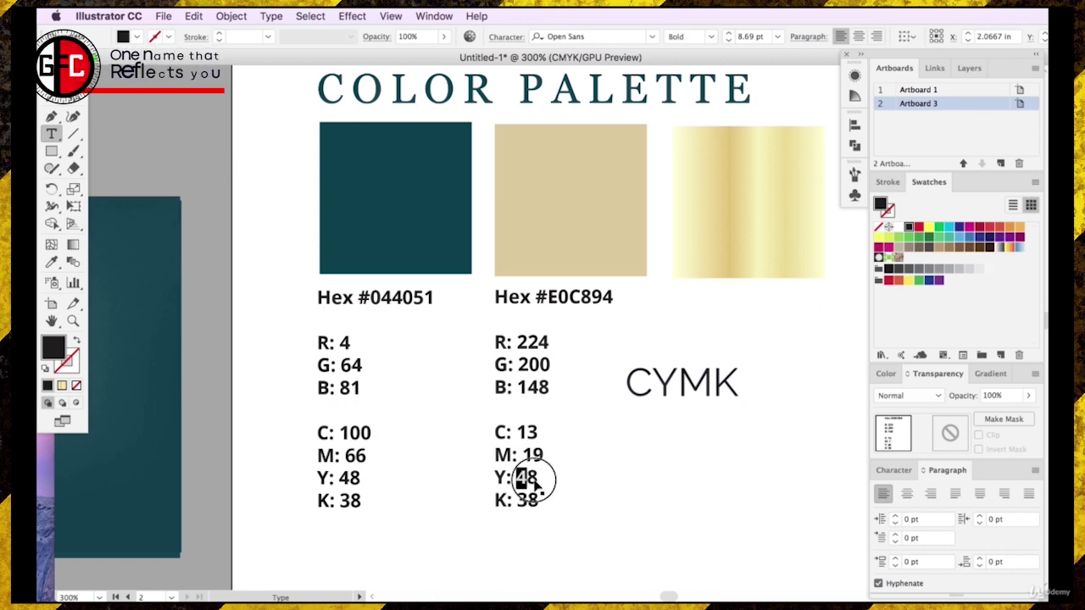
type("36")
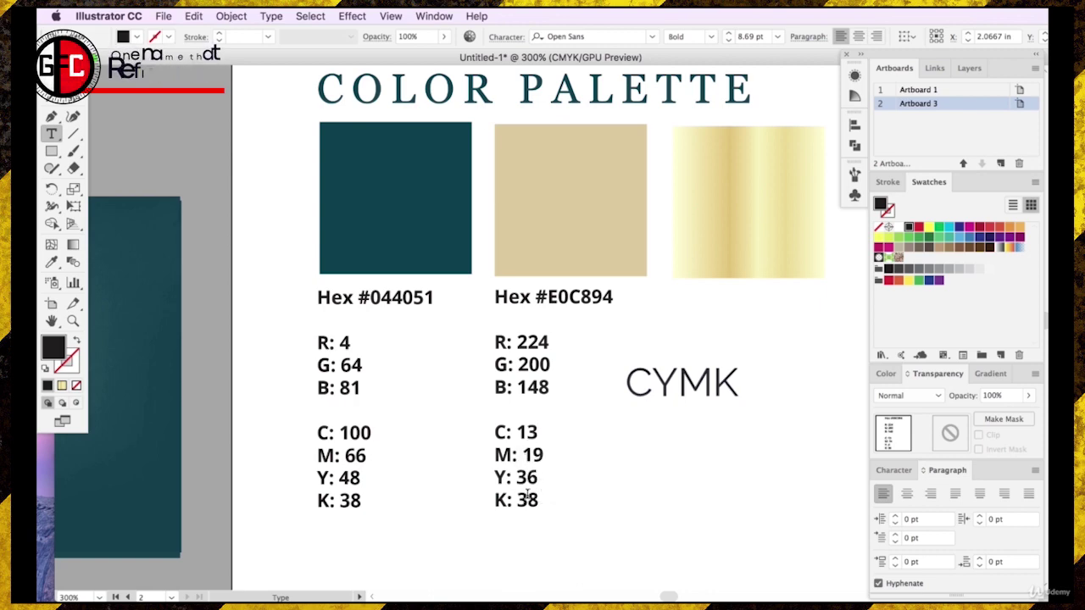
double_click(520, 500)
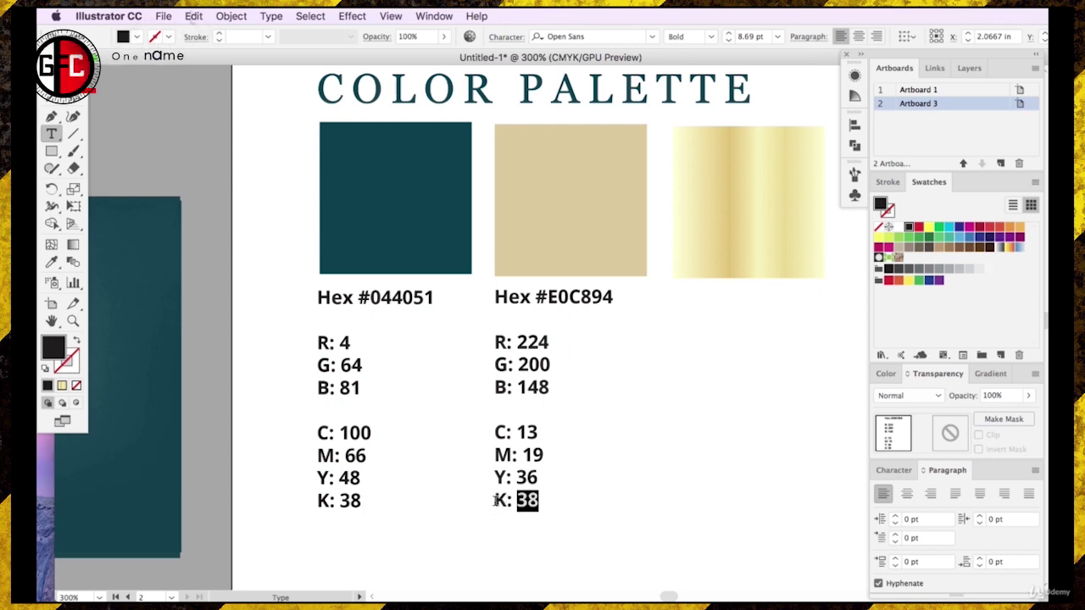
type("0")
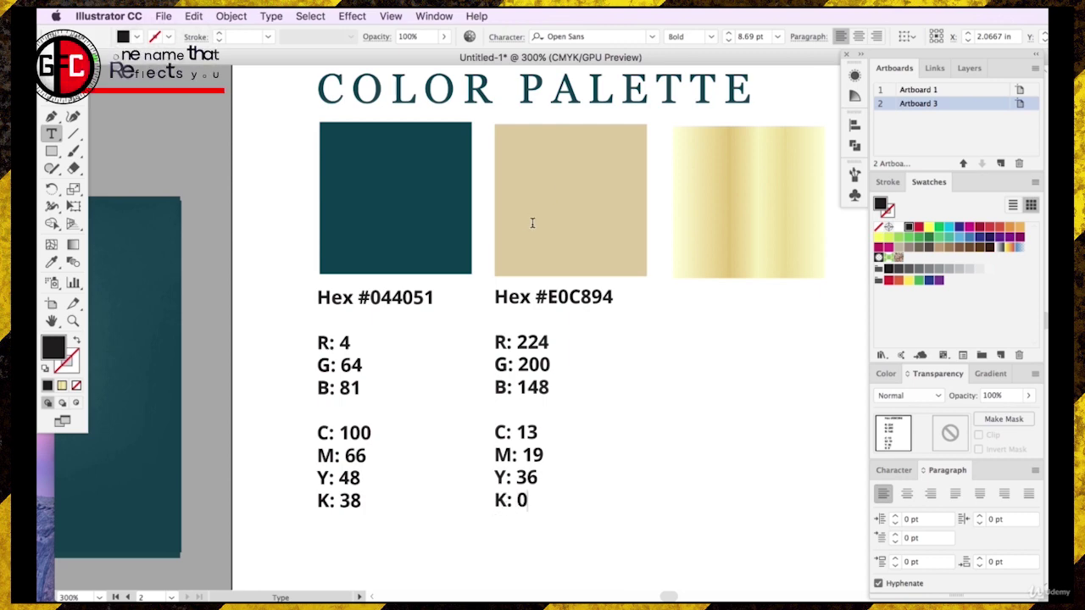
key("Escape")
left_click(694, 452)
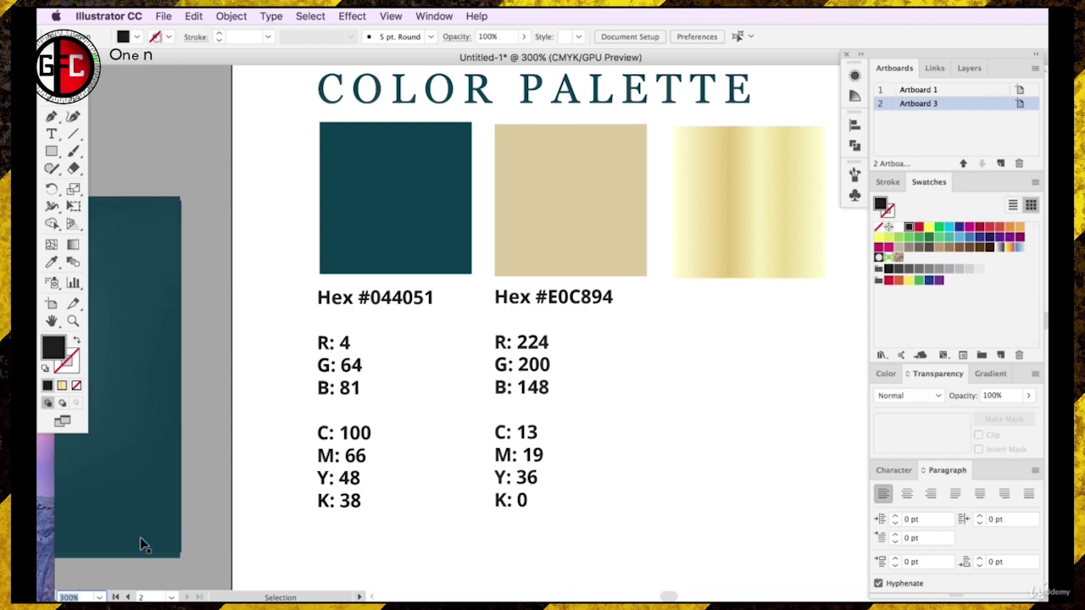
- Zoom to 200% and examine the gold gradient swatch's fill colour and gradient settings, leaving it deselected
type("20")
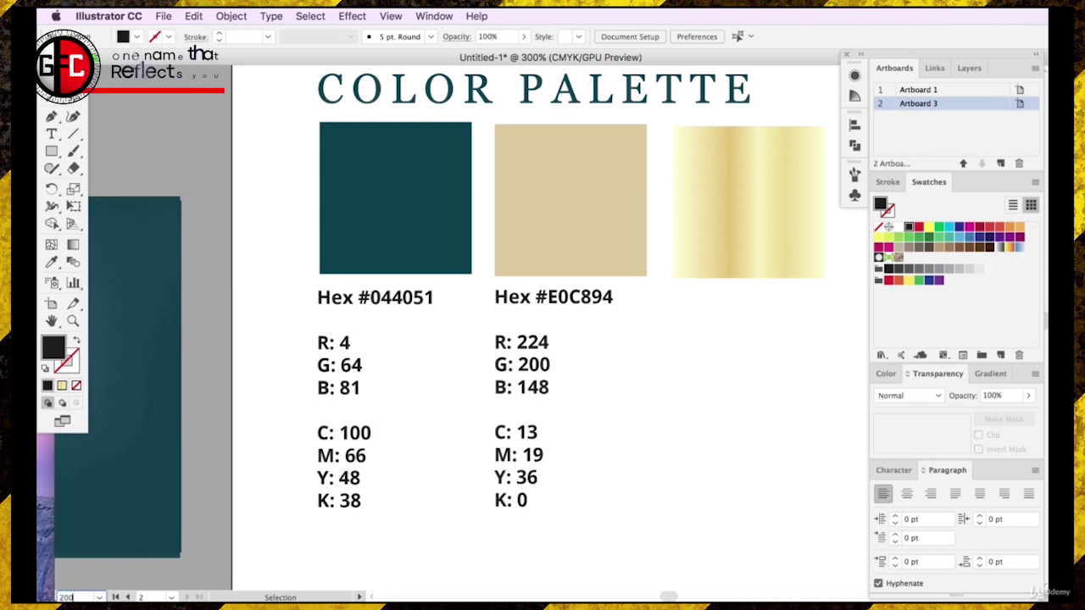
type("0")
key("Return")
left_click(666, 250)
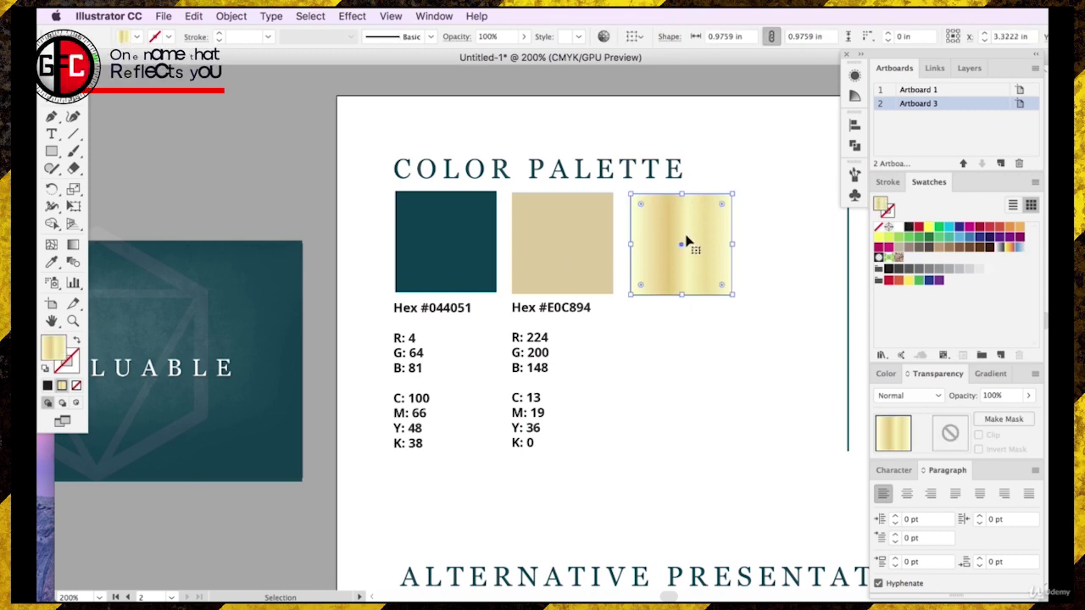
double_click(53, 348)
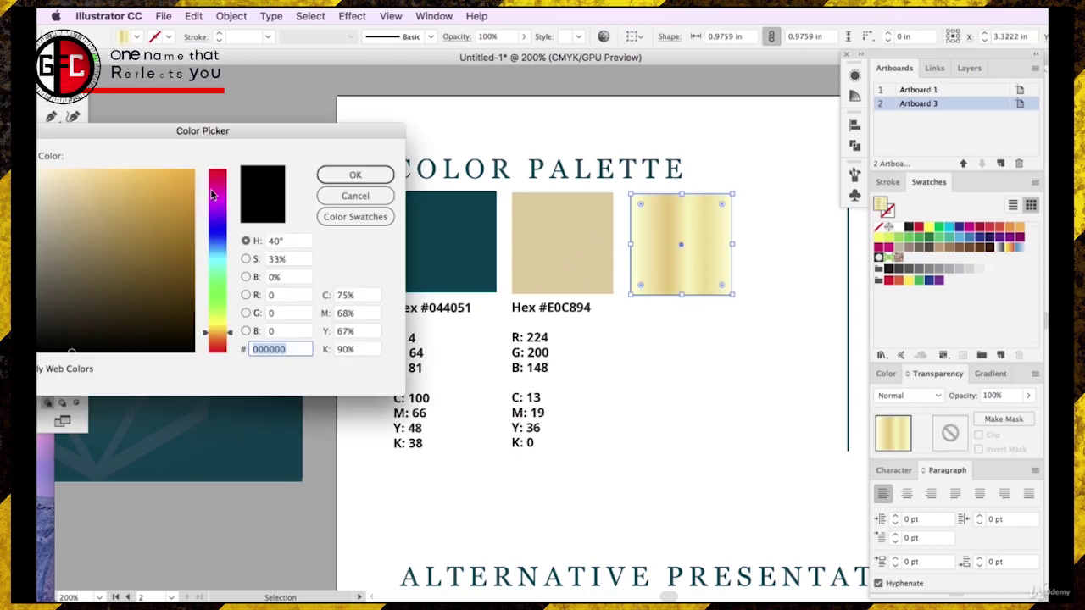
left_click(355, 196)
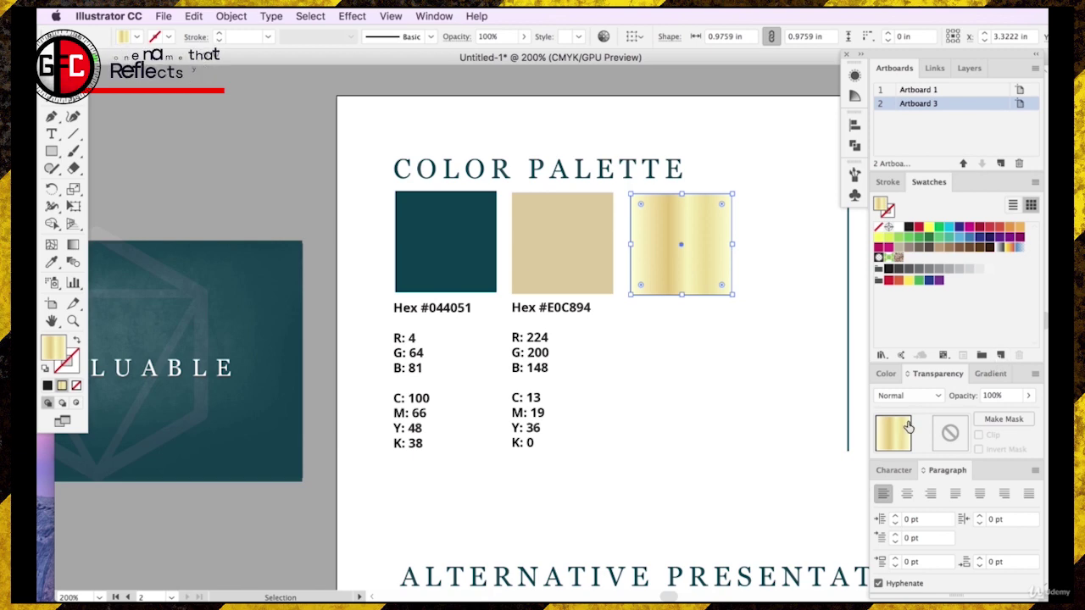
left_click(990, 374)
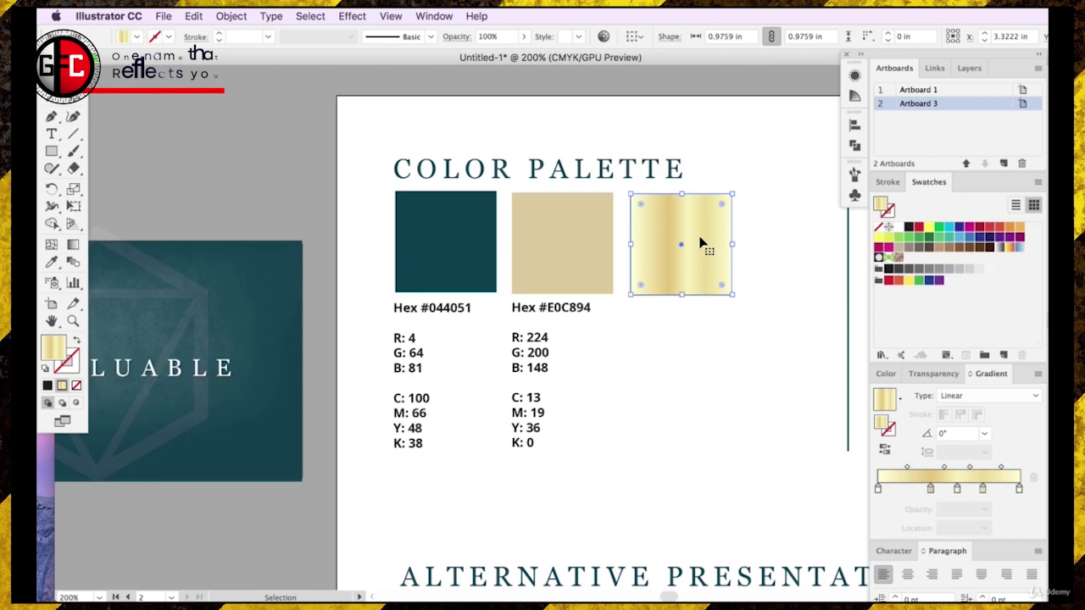
key("super+shift+a")
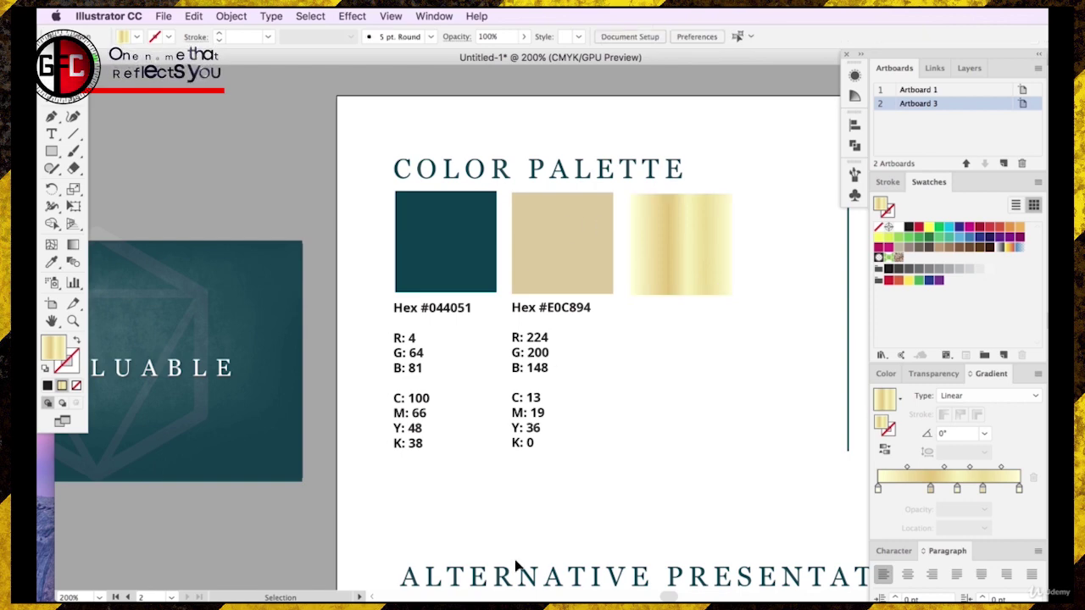
left_click_drag(667, 596, 672, 598)
scroll(669, 596, "right", 4)
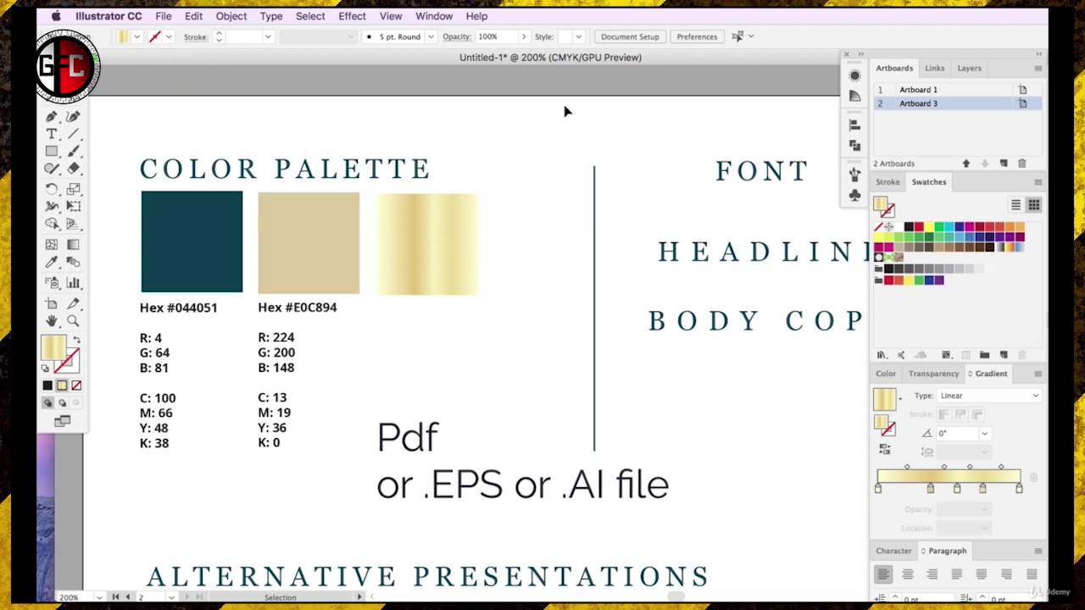
left_click(428, 248)
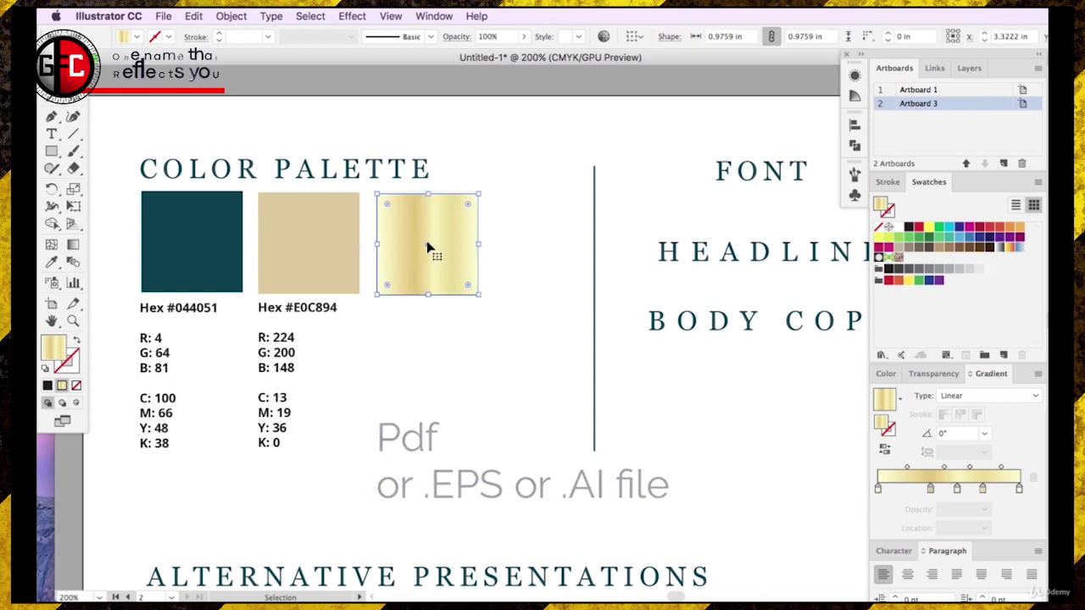
key("i")
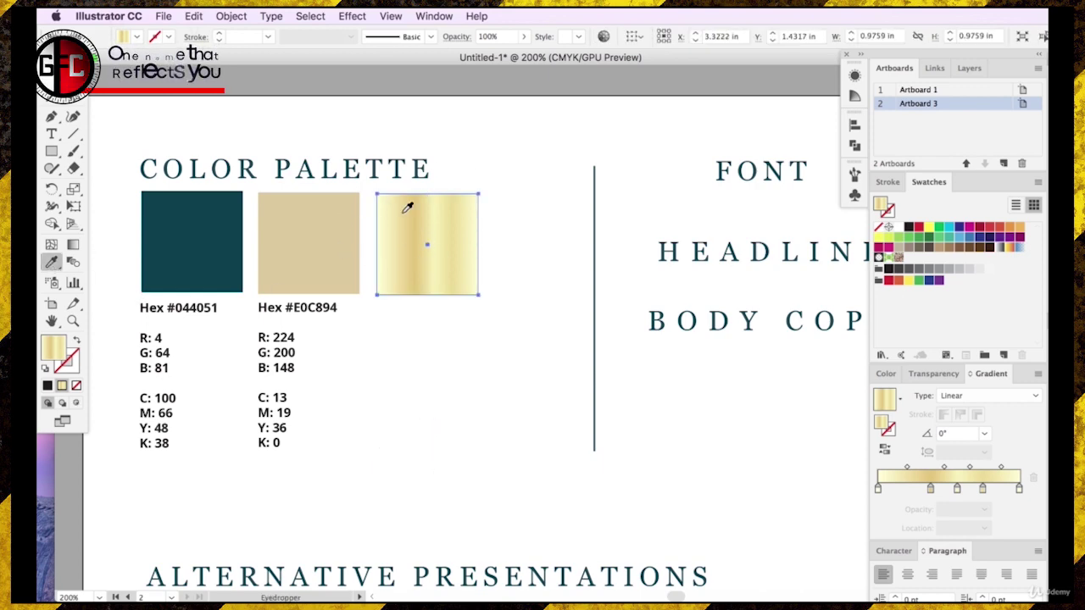
left_click(51, 81)
left_click(382, 140)
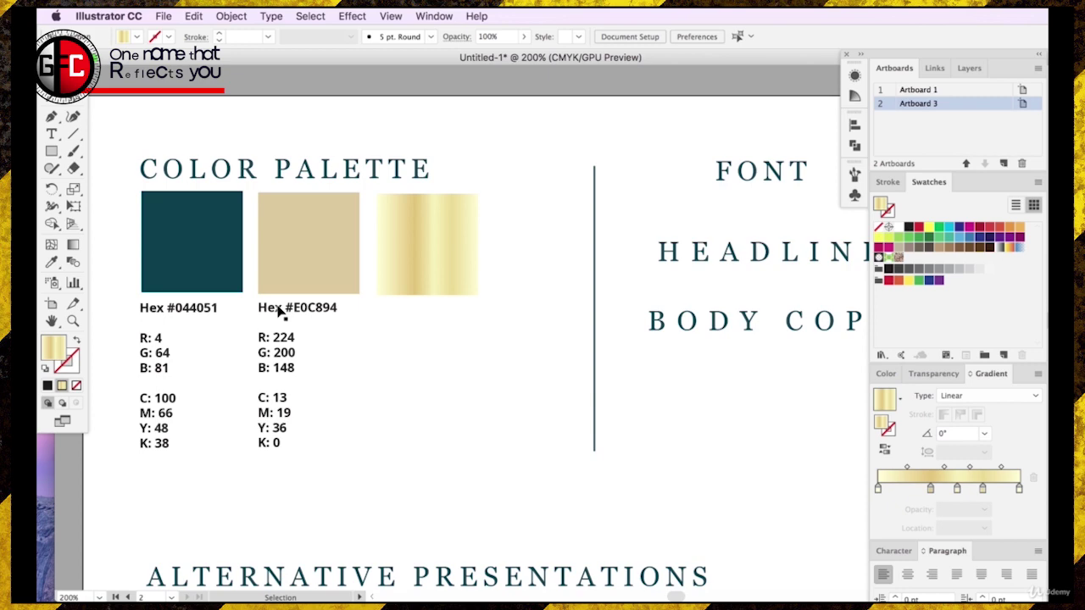
- At 150% zoom, shift the vertical divider line closer to the colour palette and nudge the FONT and HEADLINE texts slightly toward it
left_click_drag(675, 597, 682, 598)
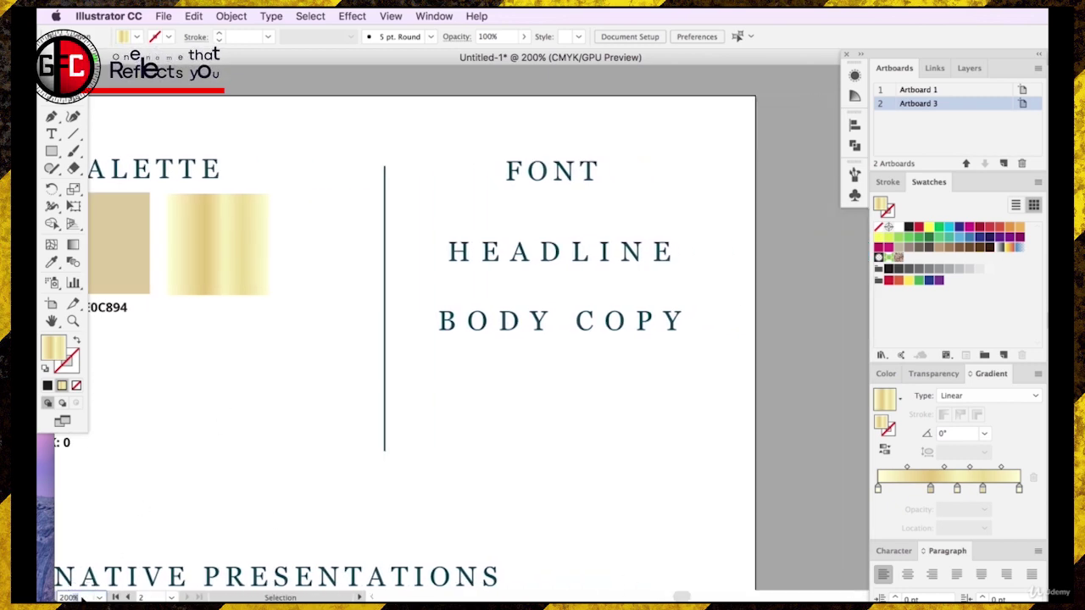
key("Return")
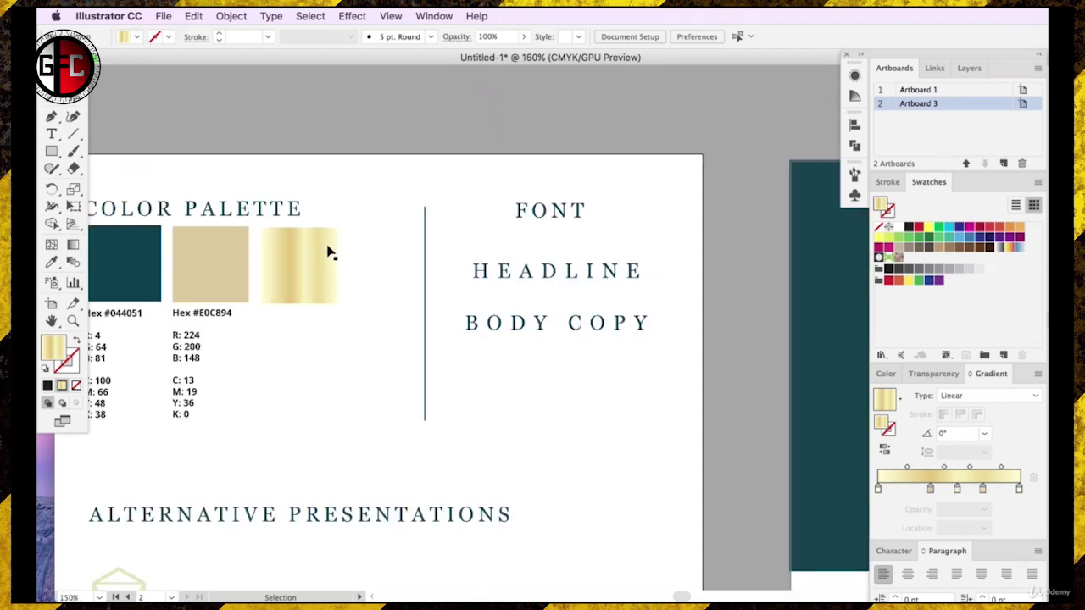
left_click_drag(422, 270, 404, 262)
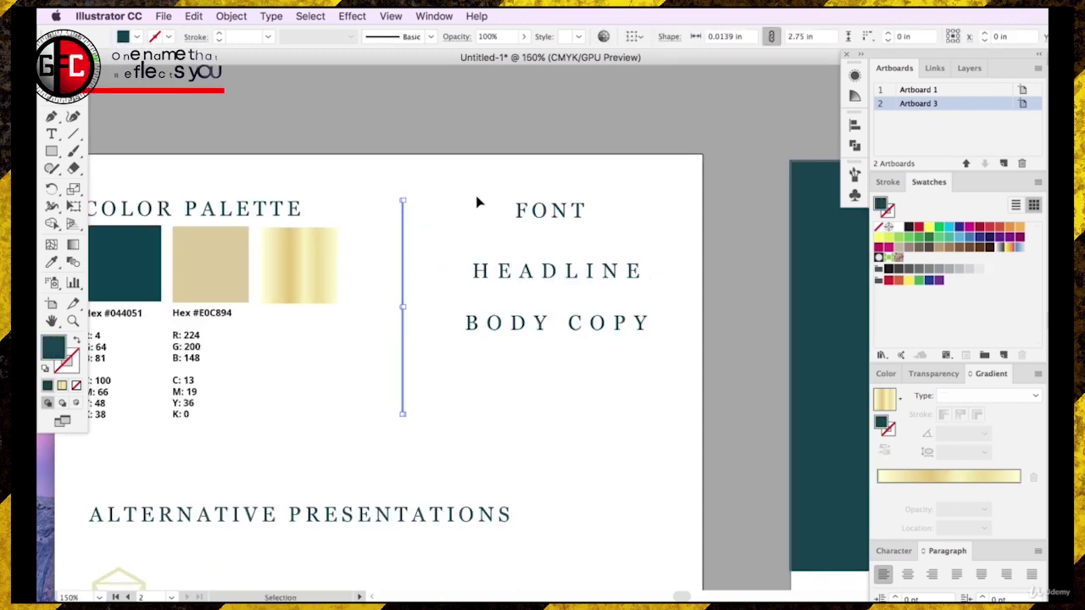
left_click(477, 200)
left_click_drag(538, 211, 532, 210)
left_click_drag(485, 270, 479, 273)
triple_click(500, 327)
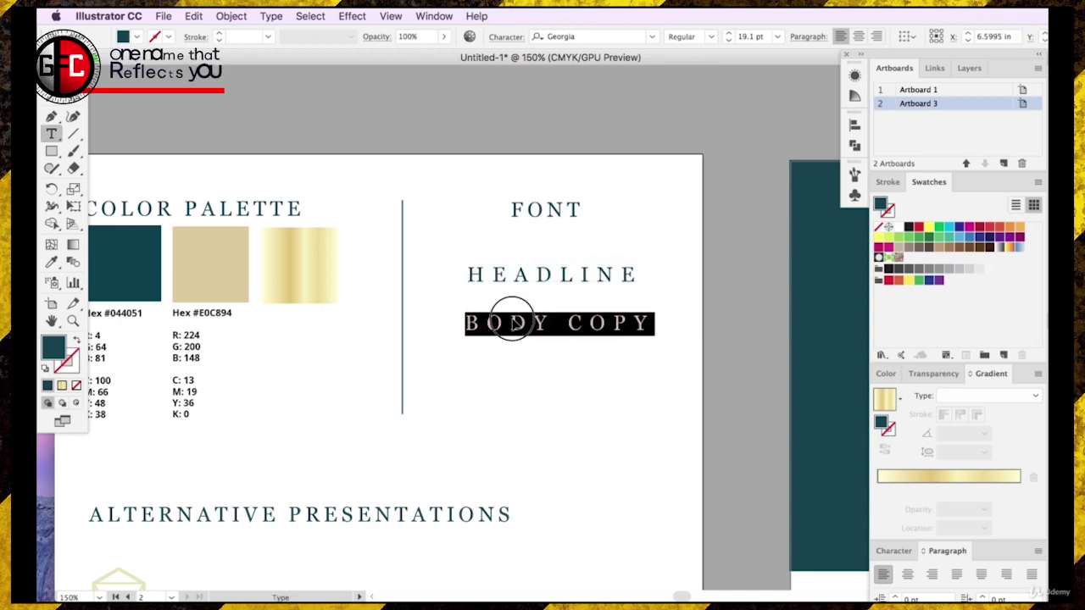
key("Escape")
- Duplicate the HEADLINE text into the empty space below BODY COPY and change the copy's wording to GEORGIA
left_click(516, 274)
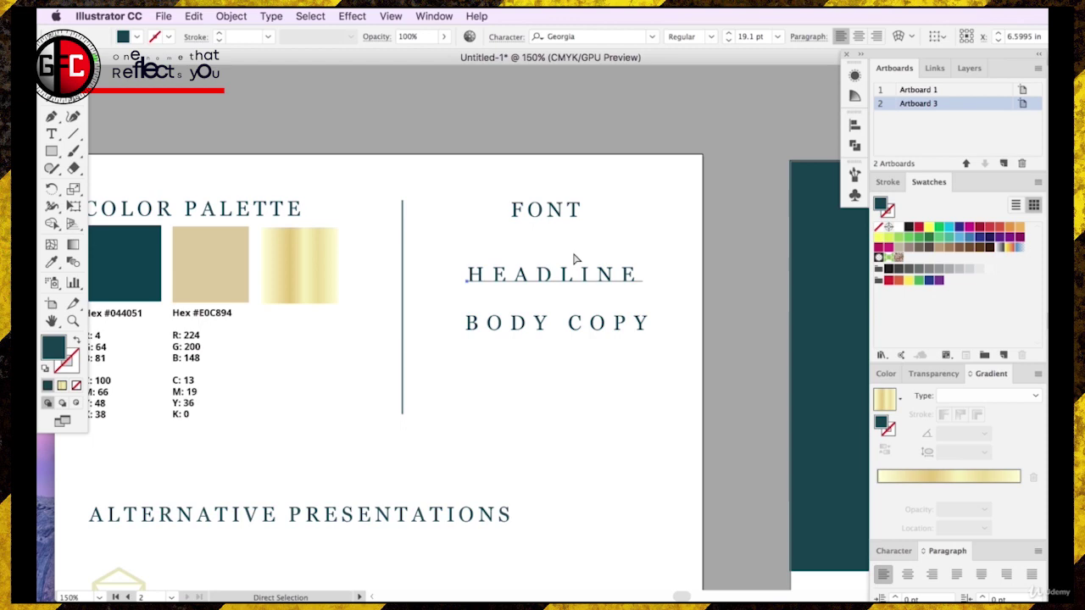
left_click_drag(584, 275, 549, 426)
triple_click(549, 426)
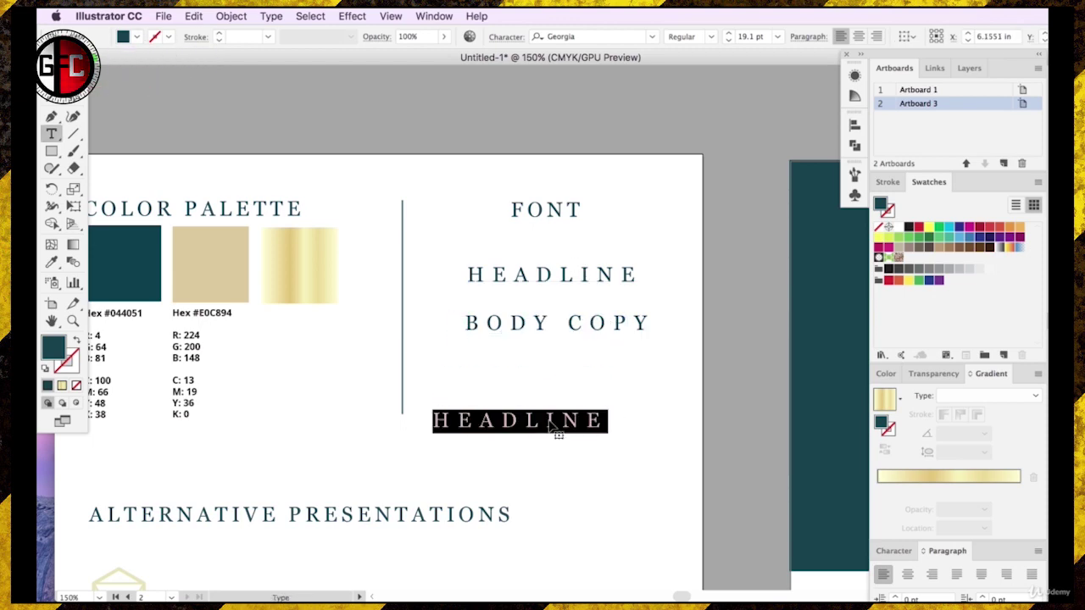
type("GEORGIA")
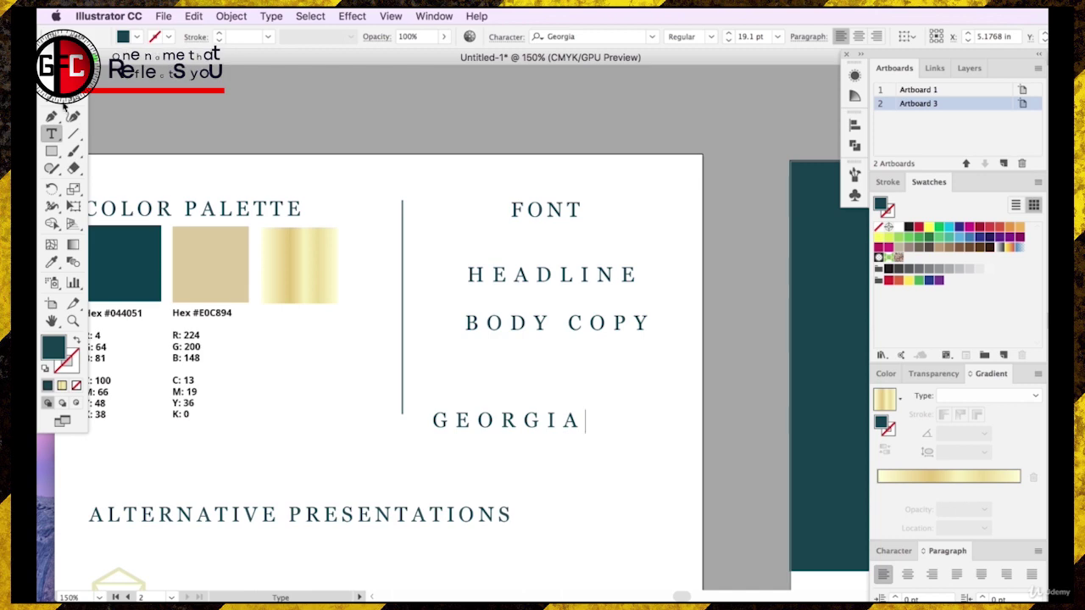
key("Escape")
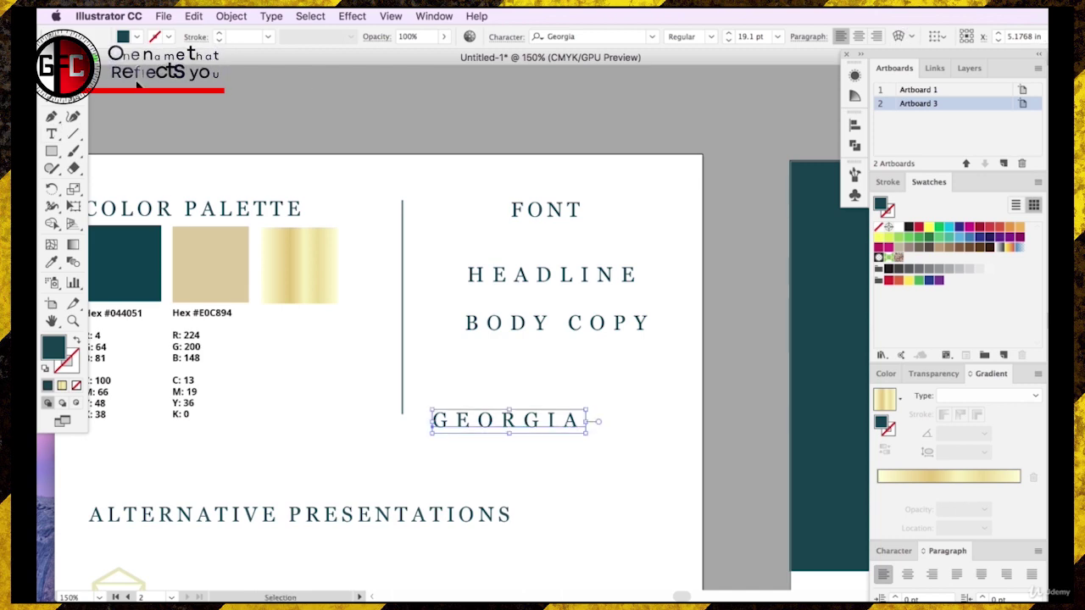
- Match the GEORGIA text to the style of the tan swatch's hex label and place it directly beneath HEADLINE
left_click(622, 41)
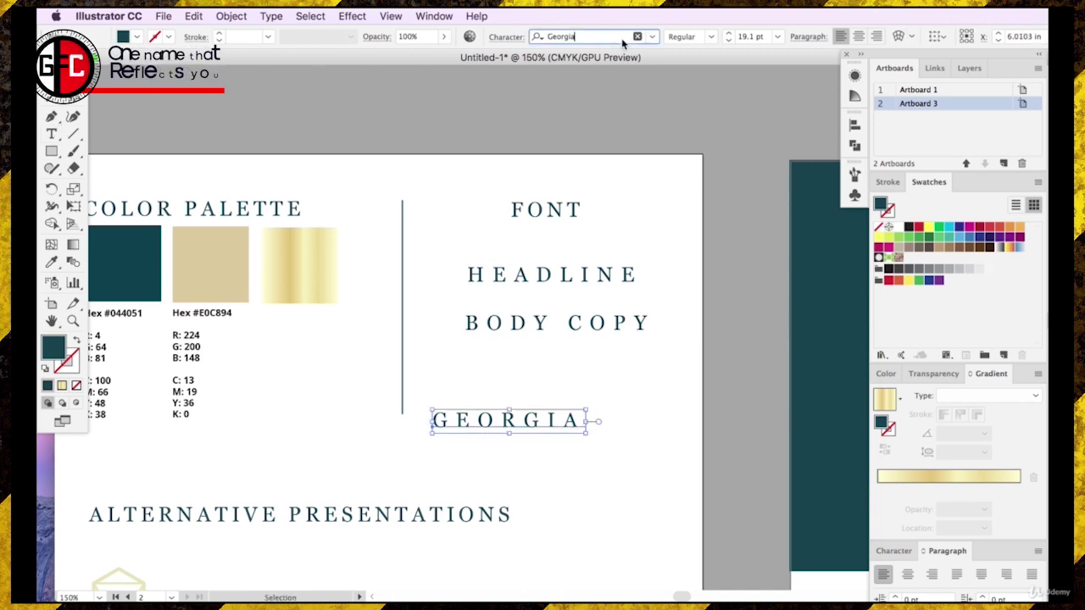
left_click(52, 264)
left_click(196, 314)
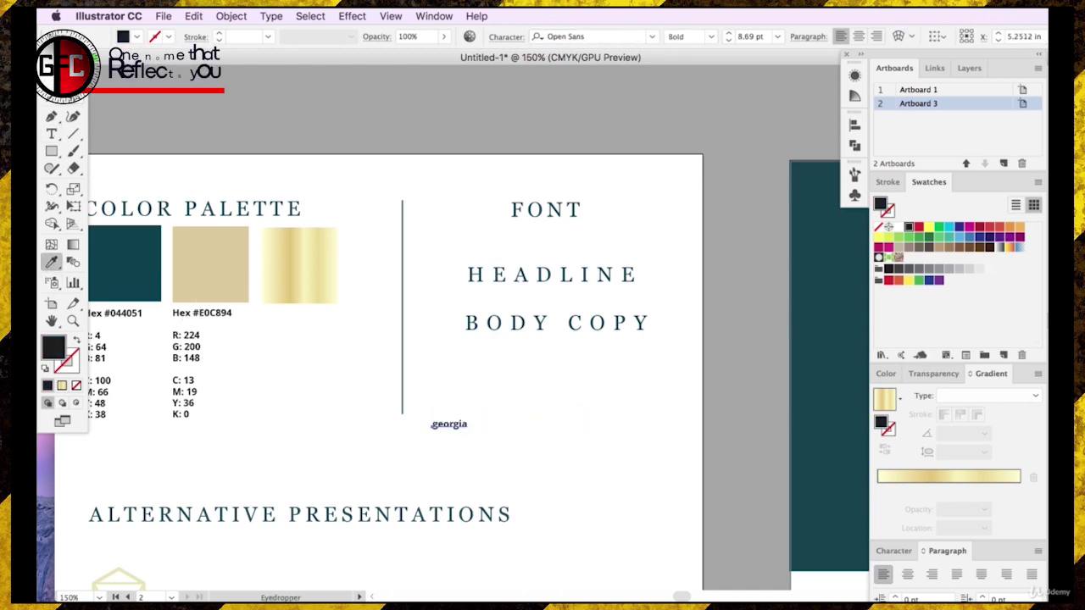
key("v")
left_click_drag(460, 426, 554, 295)
- Move the BODY COPY text slightly down and set its font to Open Sans regular
left_click_drag(600, 323, 602, 337)
left_click(597, 37)
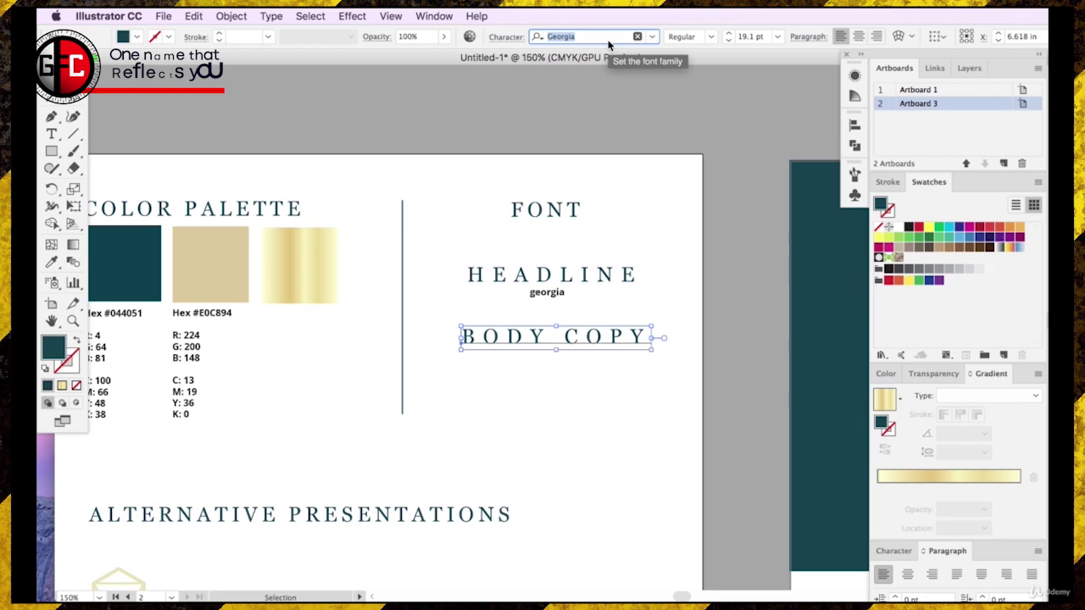
type("open")
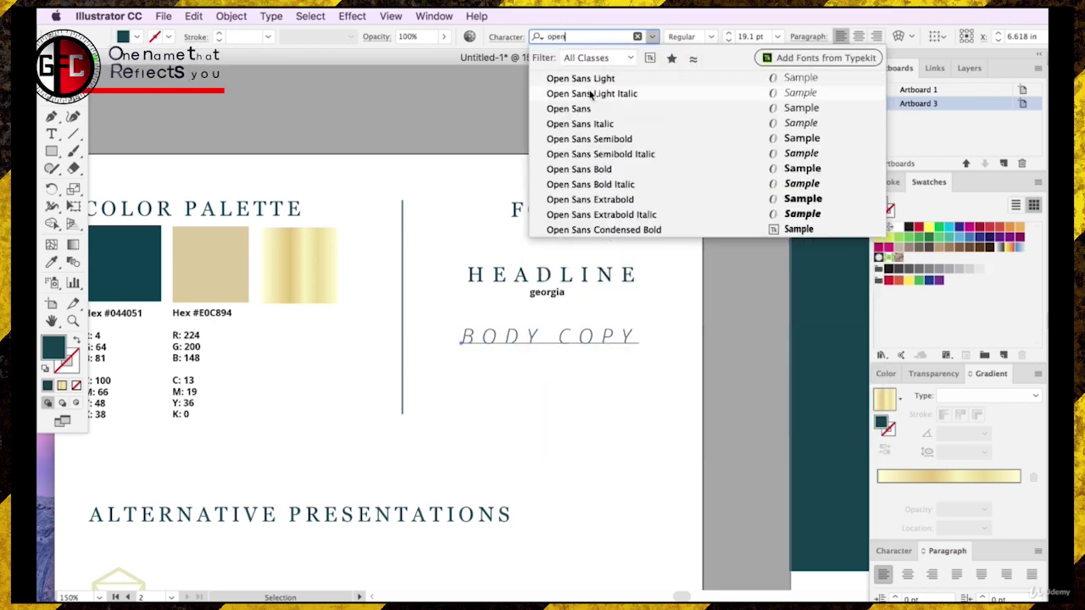
left_click(588, 109)
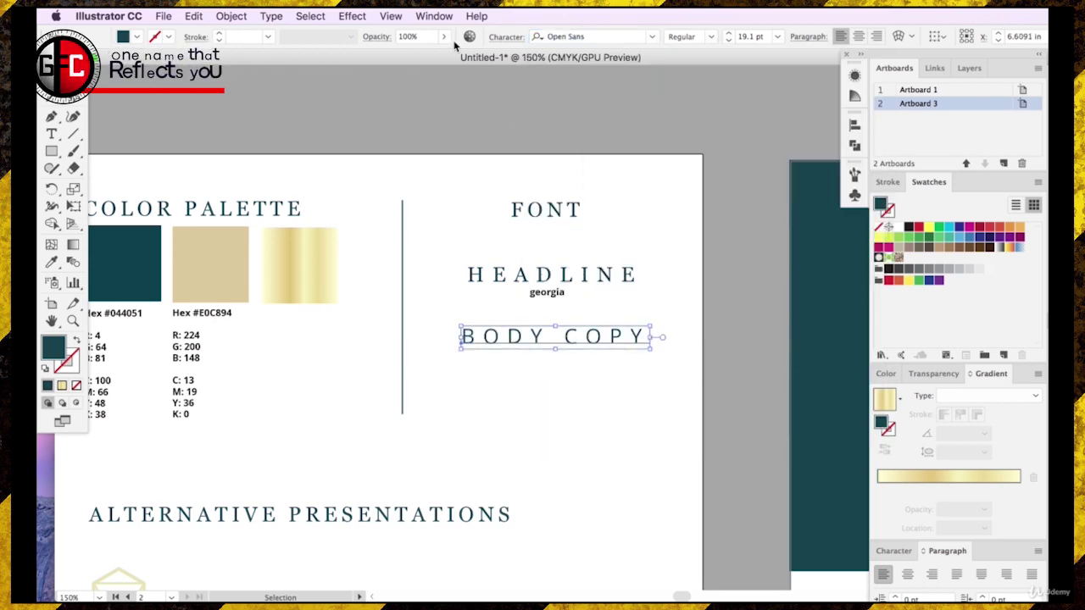
- Set the BODY COPY text's tracking to 0 and turn off its All Caps option
left_click(499, 38)
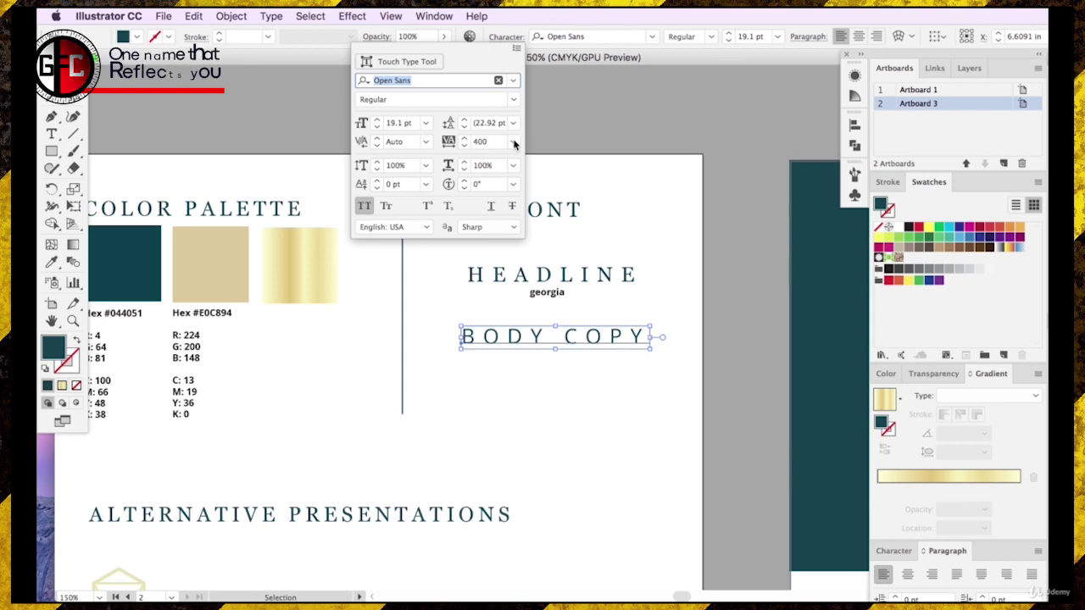
left_click(513, 142)
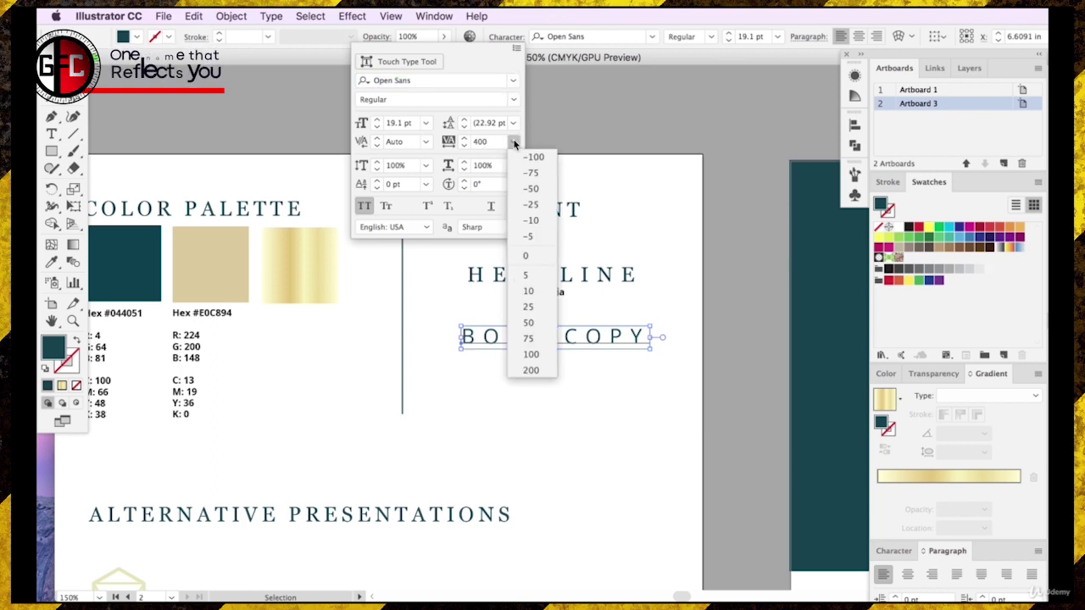
left_click(531, 257)
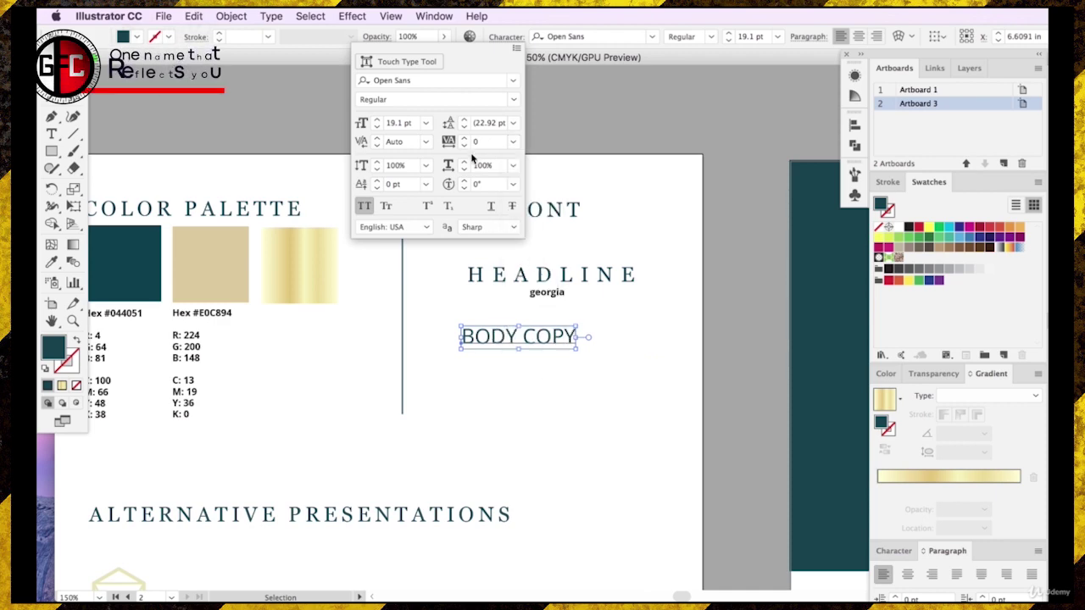
left_click(516, 51)
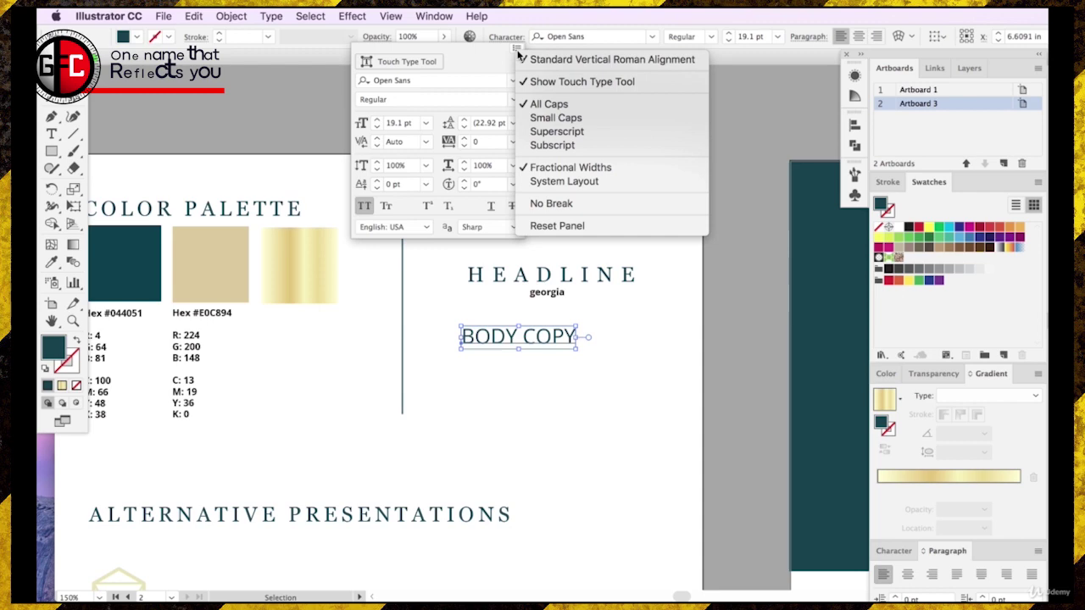
left_click(542, 104)
left_click(567, 82)
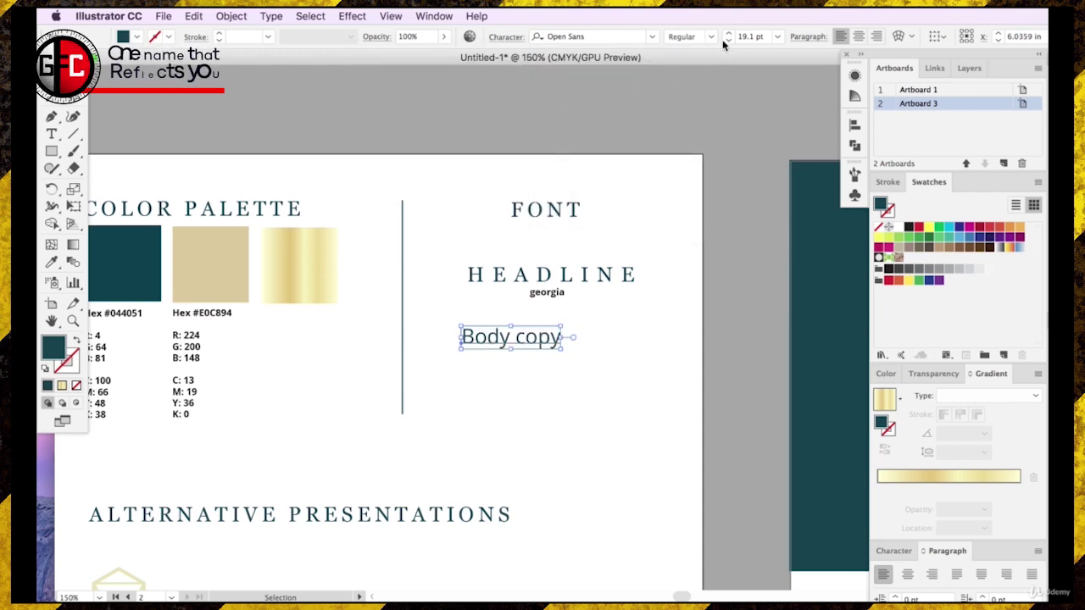
- Reduce the body copy text's font size to 12 pt
left_click(727, 41)
left_click(728, 41)
left_click(728, 40)
left_click(728, 41)
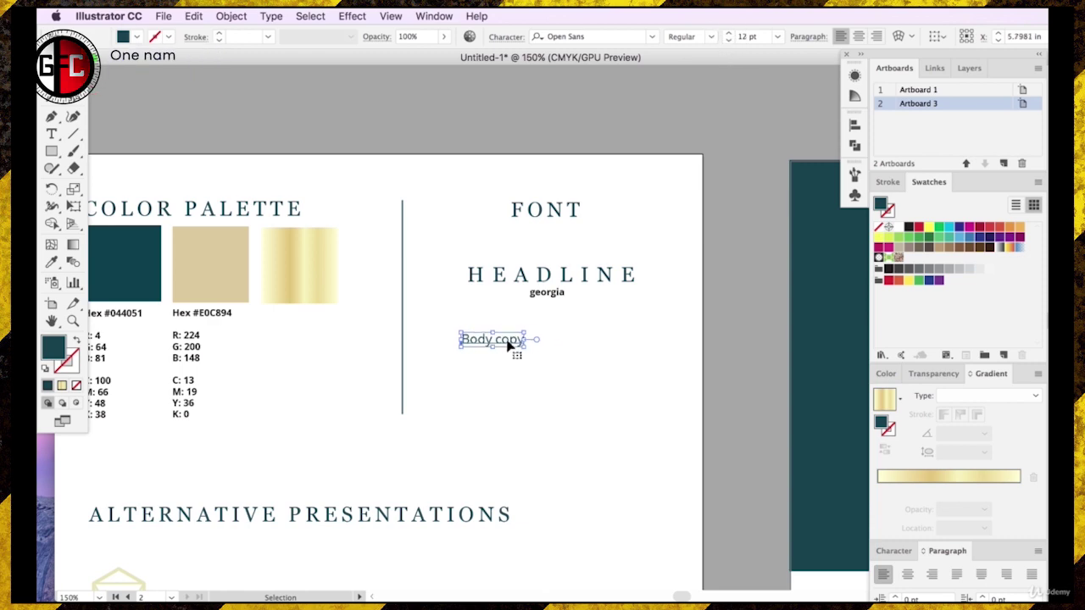
- Change the body copy text to "Body copy example" and move it so it sits centred below the georgia label
triple_click(511, 344)
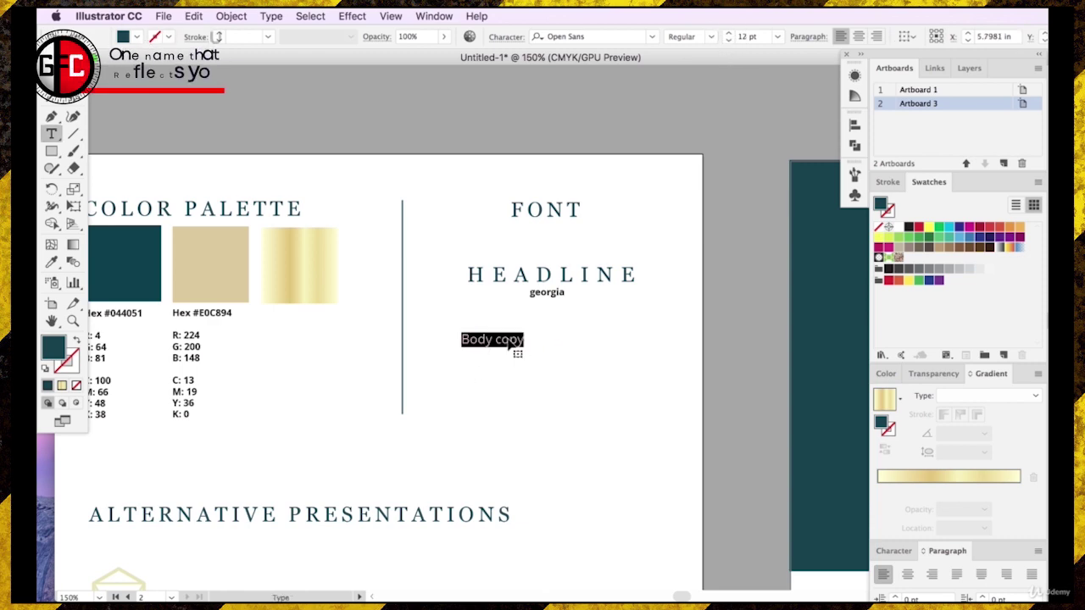
type("Body")
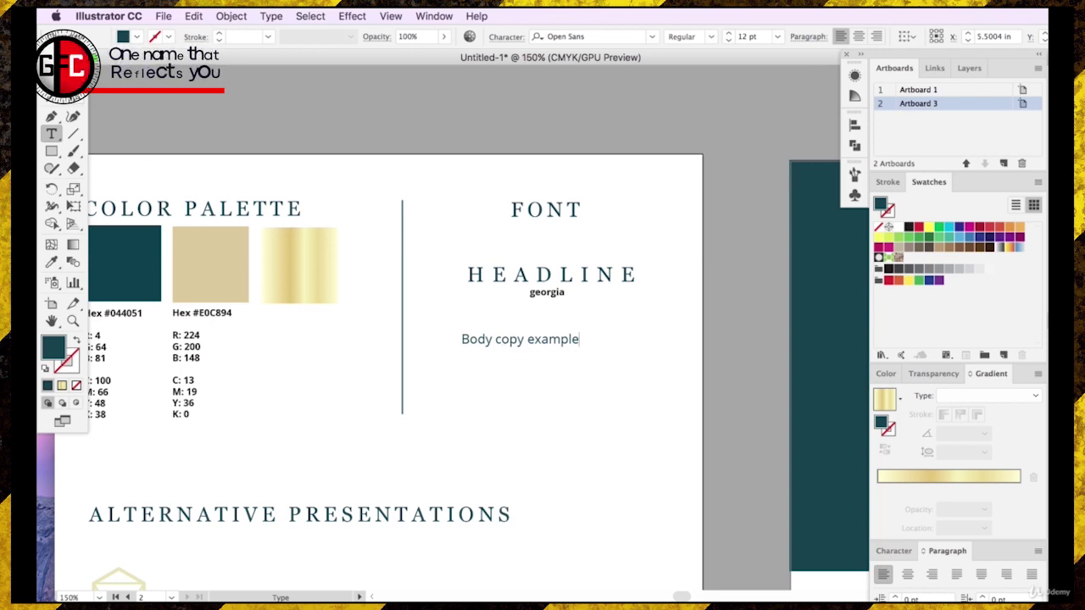
key("Escape")
left_click(460, 175)
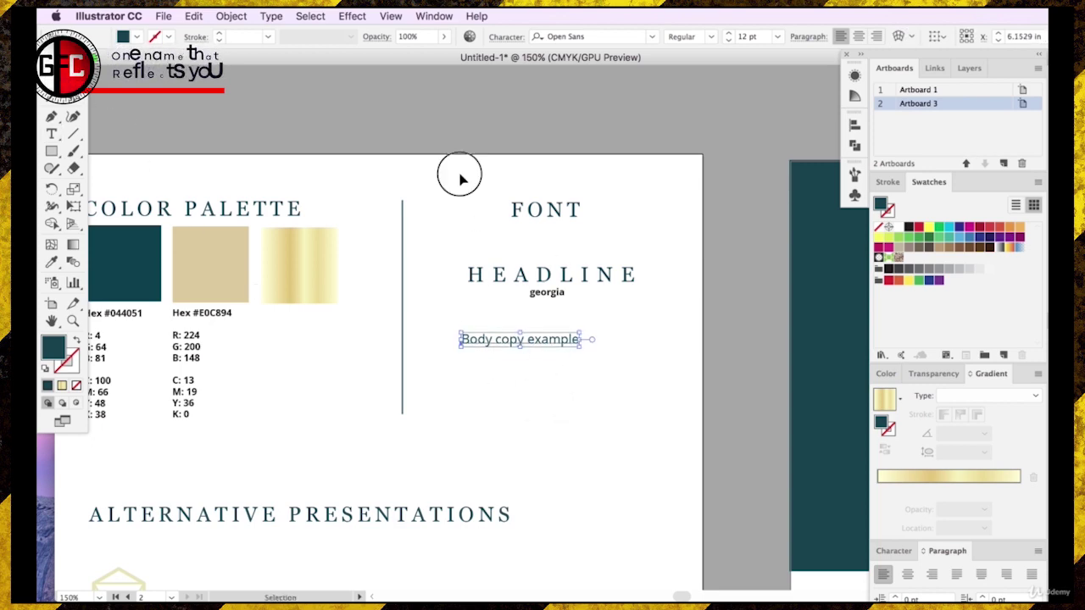
left_click_drag(564, 347, 586, 345)
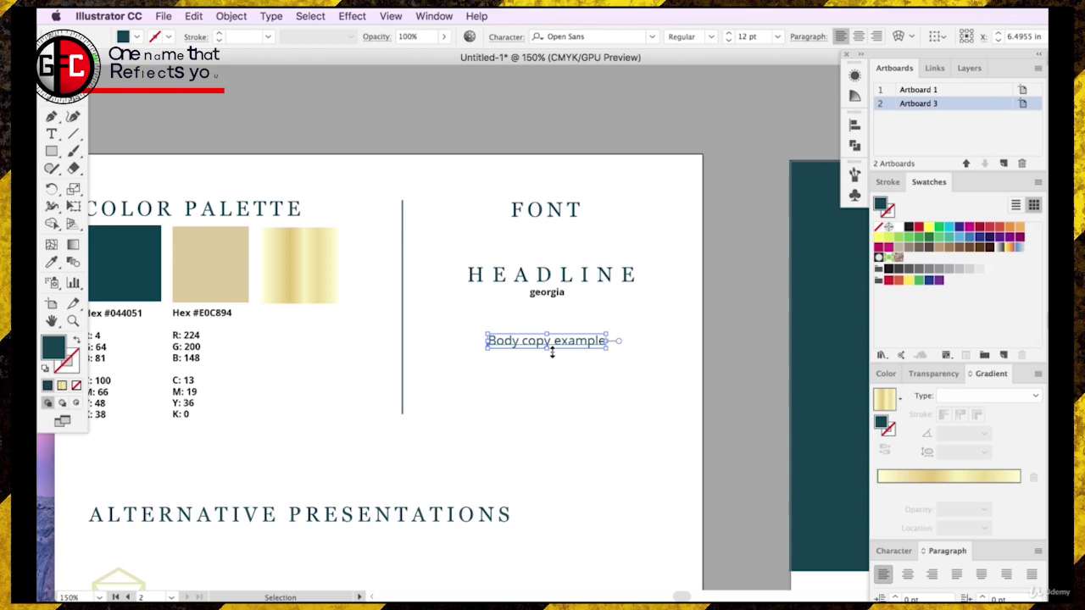
- Copy the georgia label to just beneath the body copy example and change its wording to "open sans"
left_click(555, 294)
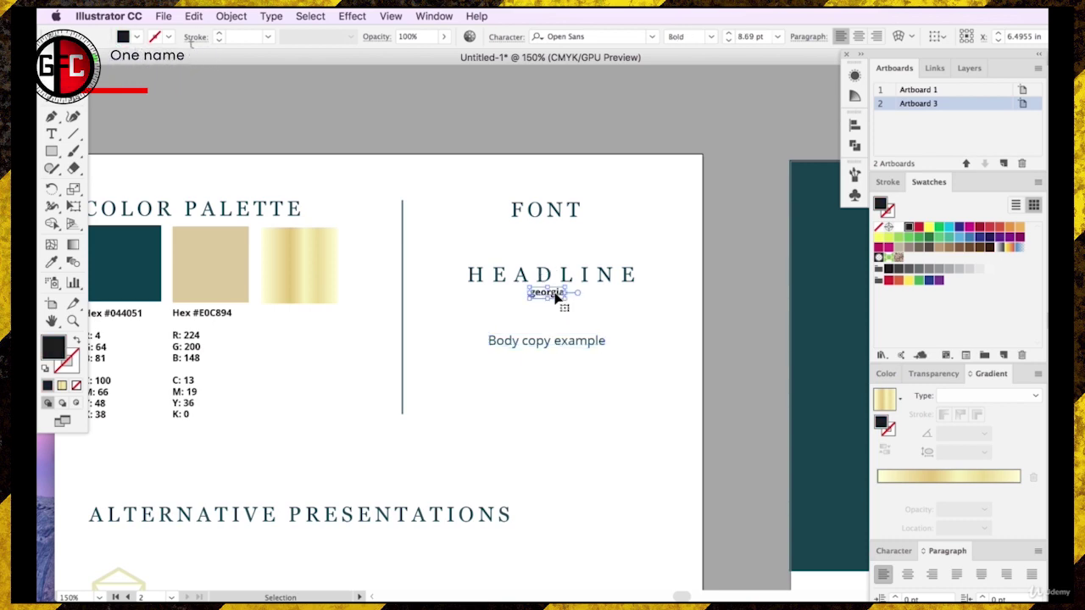
key("super+c")
key("super+v")
left_click_drag(554, 329, 555, 362)
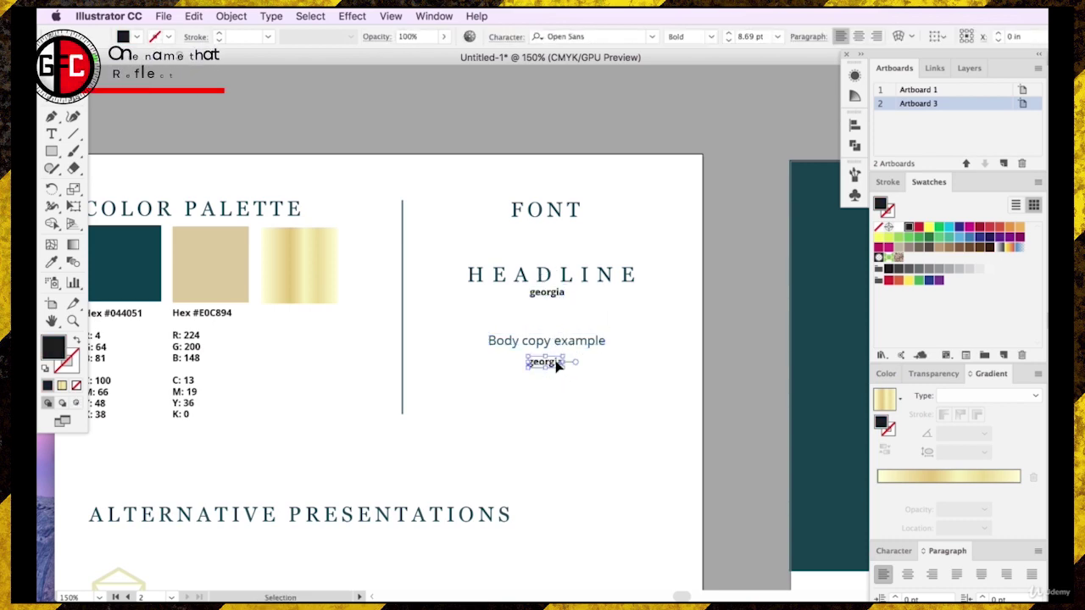
double_click(555, 362)
type("open sans")
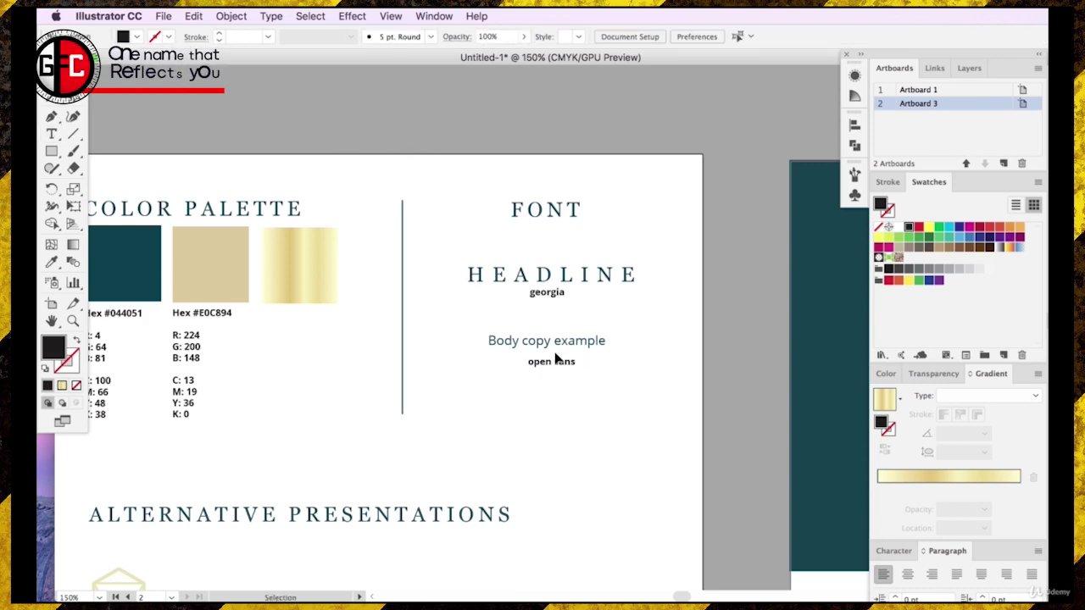
left_click_drag(555, 359, 552, 361)
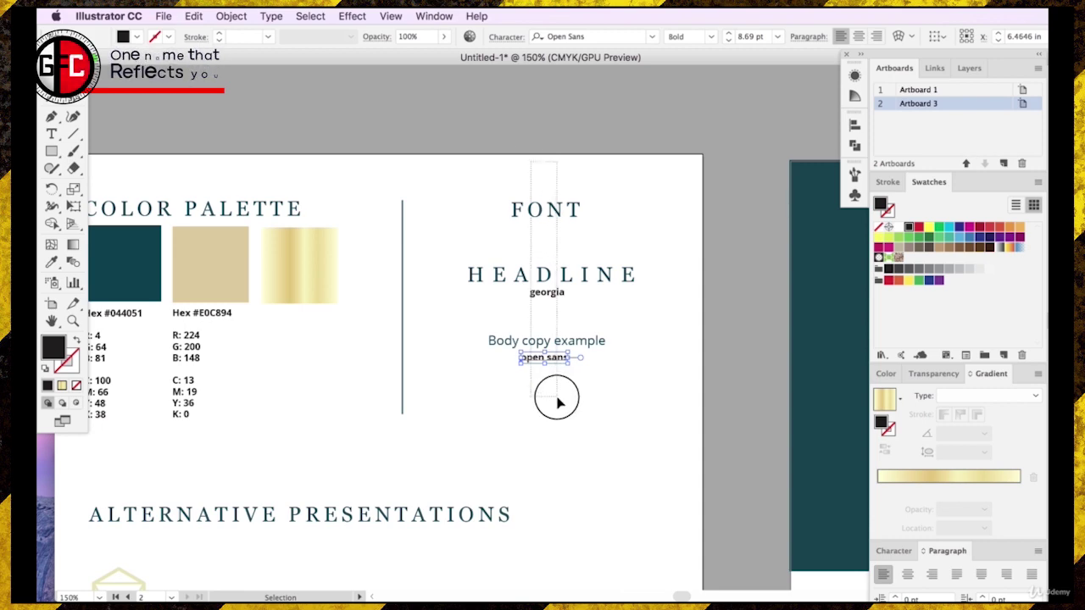
- Align all the texts of the FONT section to a common horizontal centre, leaving them deselected
left_click_drag(557, 404, 555, 398)
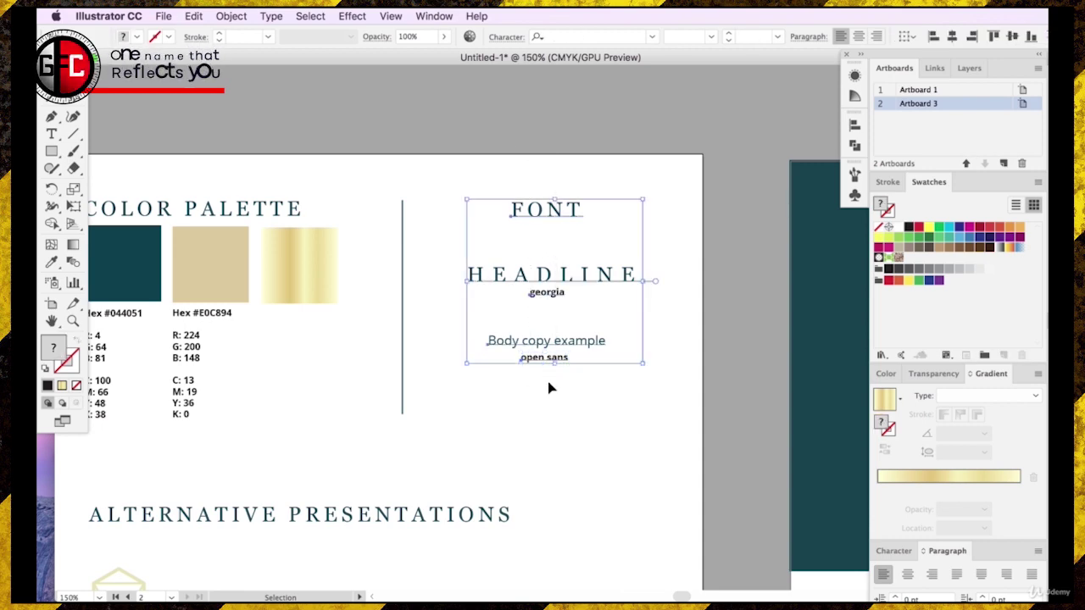
left_click(951, 36)
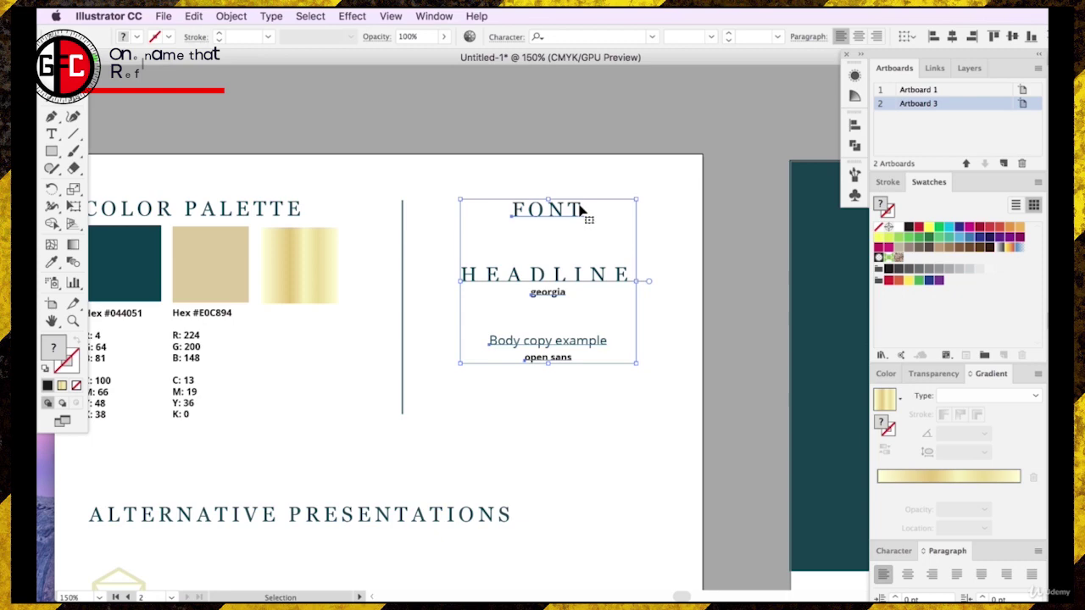
left_click(576, 102)
- Move the body copy example and the HEADLINE text down, each with its font label, to space out the FONT section
left_click_drag(468, 324, 566, 387)
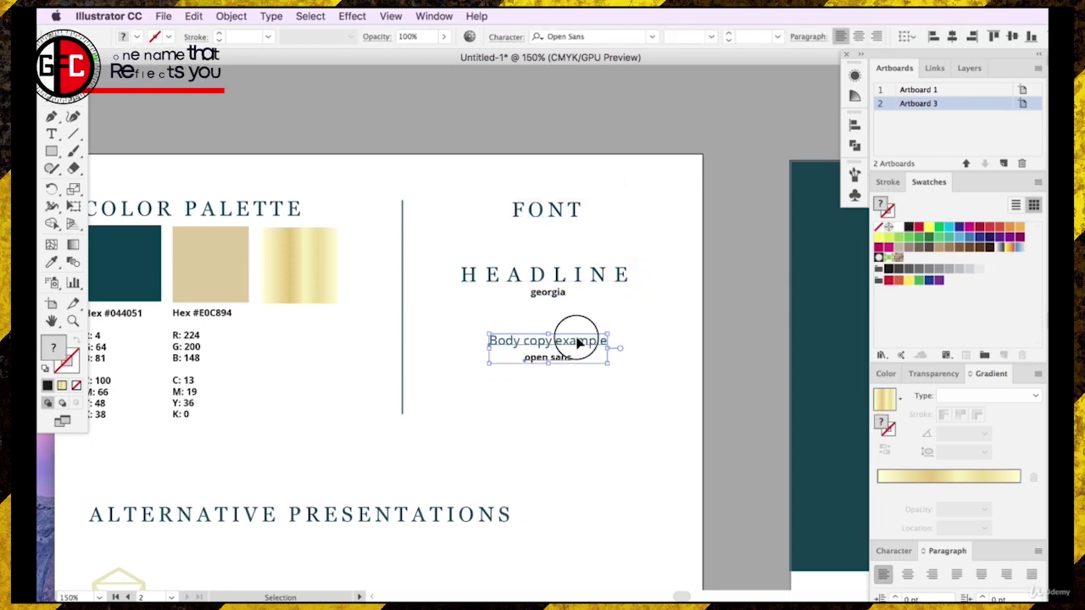
left_click_drag(574, 339, 571, 364)
left_click_drag(435, 251, 592, 292)
left_click(610, 236)
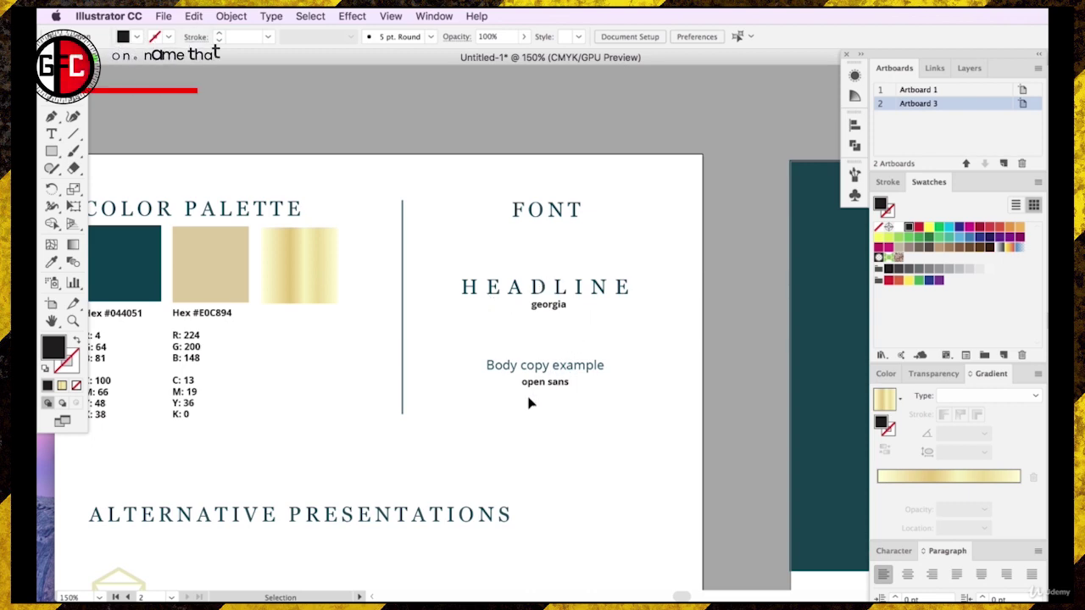
- Move the ALTERNATIVE PRESENTATIONS heading and the MALLUABLE logo beneath it up together, leaving them deselected
scroll(681, 593, "left", 5)
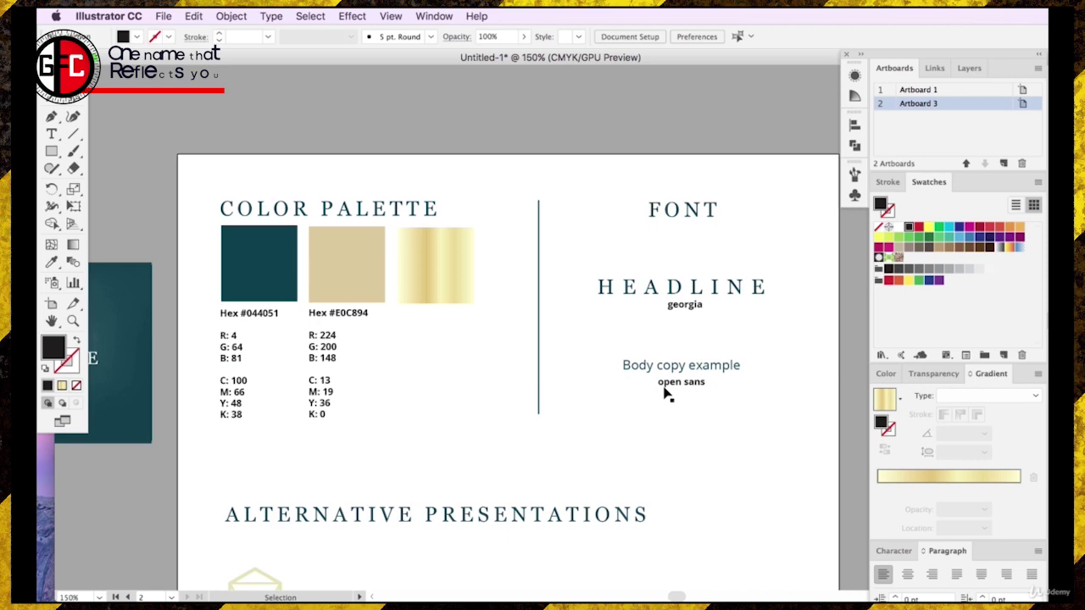
left_click(700, 365)
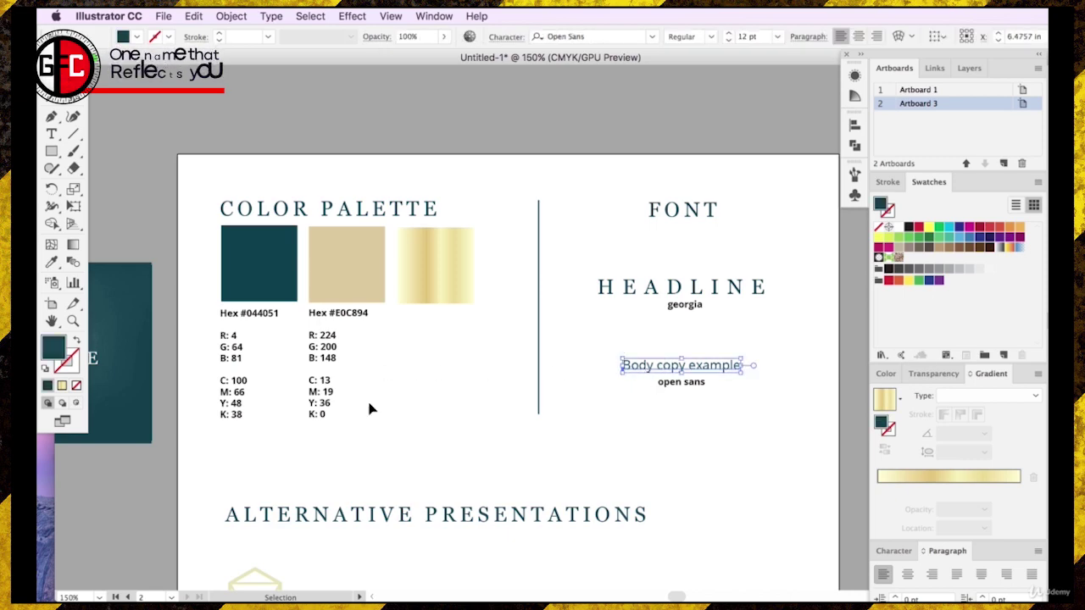
scroll(398, 405, "down", 1)
scroll(401, 404, "down", 5)
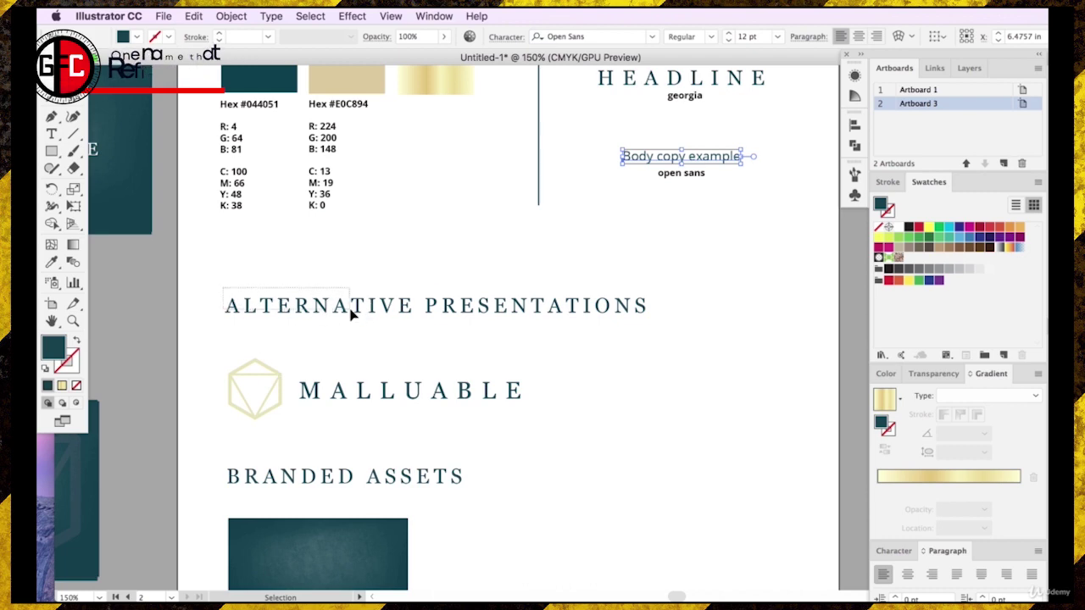
left_click(254, 307)
left_click_drag(216, 280, 431, 371)
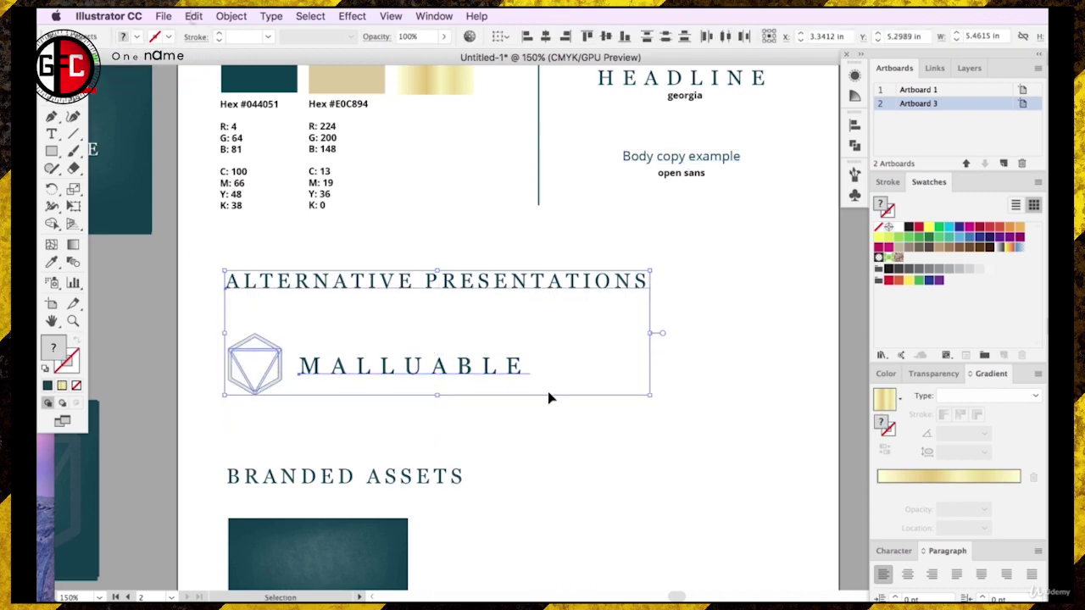
left_click(703, 400)
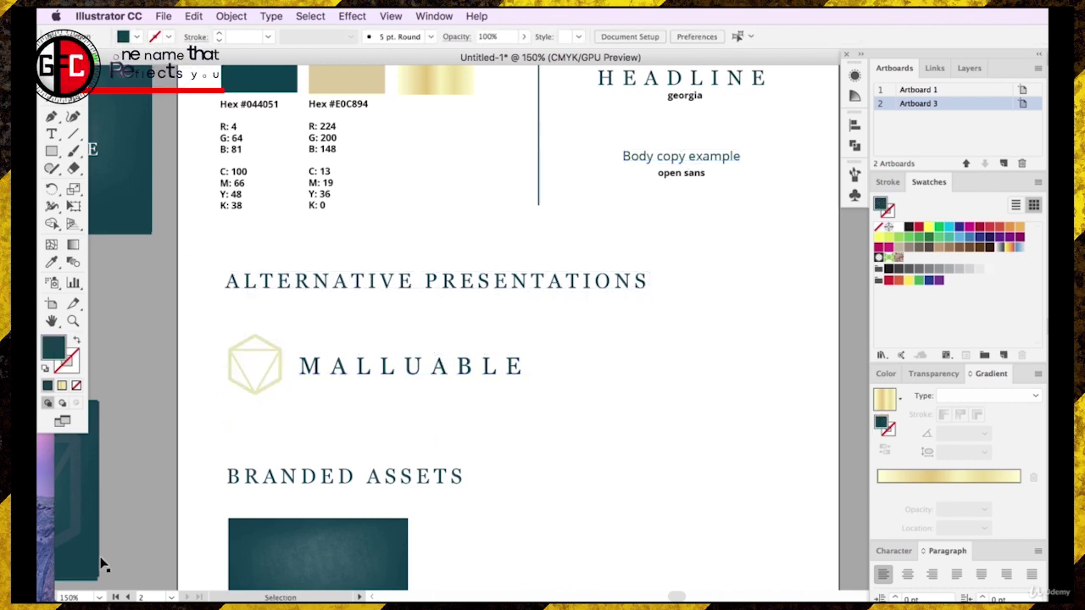
- Copy the "open sans" label and place the copy below the MALLUABLE logo in the ALTERNATIVE PRESENTATIONS section
left_click(74, 598)
type("100")
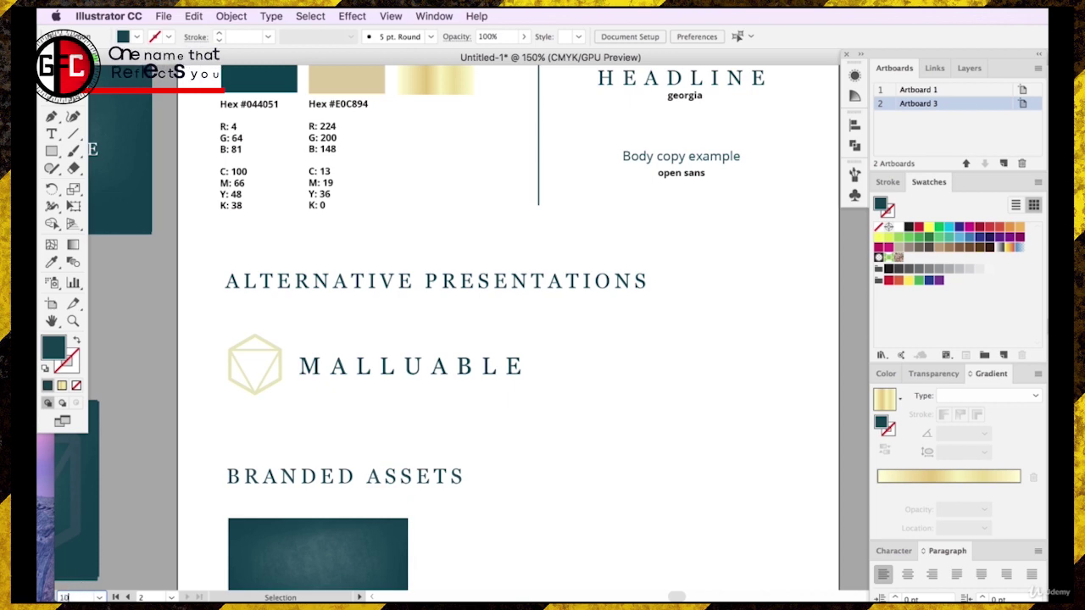
key("Return")
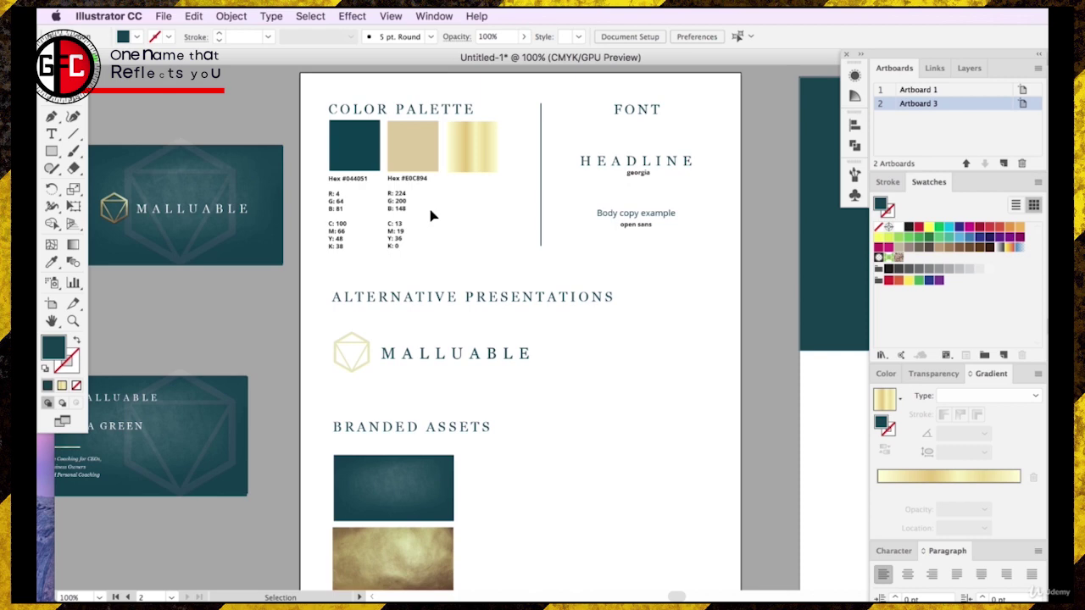
left_click(640, 227)
key("super+c")
key("super+v")
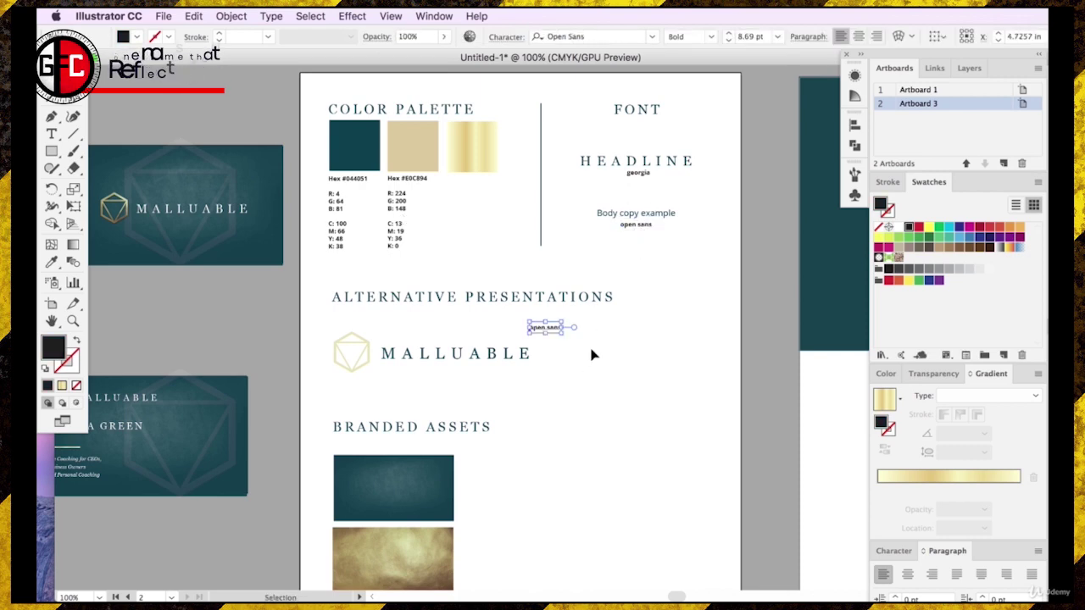
left_click(588, 354)
left_click_drag(550, 333, 418, 390)
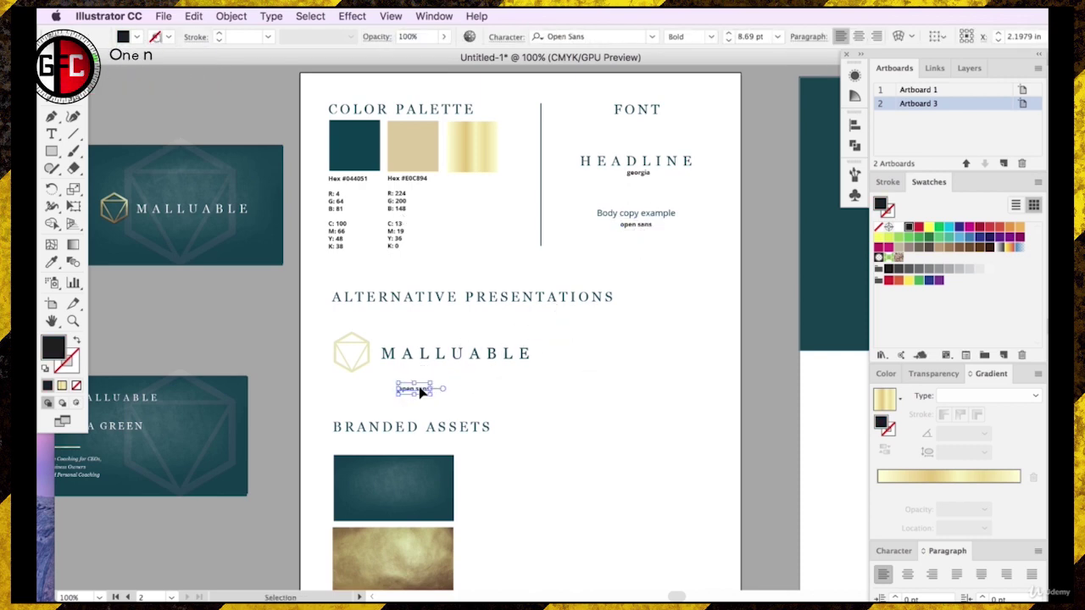
- Change the copied label's wording to "Solid Color"
left_click(421, 396)
double_click(421, 396)
type("Single Color")
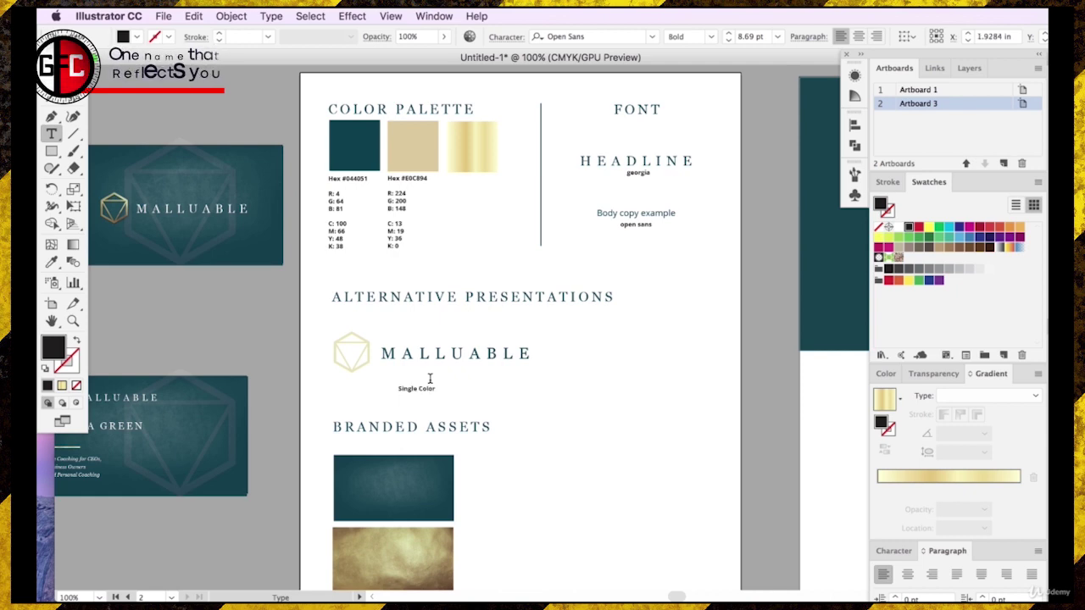
left_click_drag(416, 388, 393, 389)
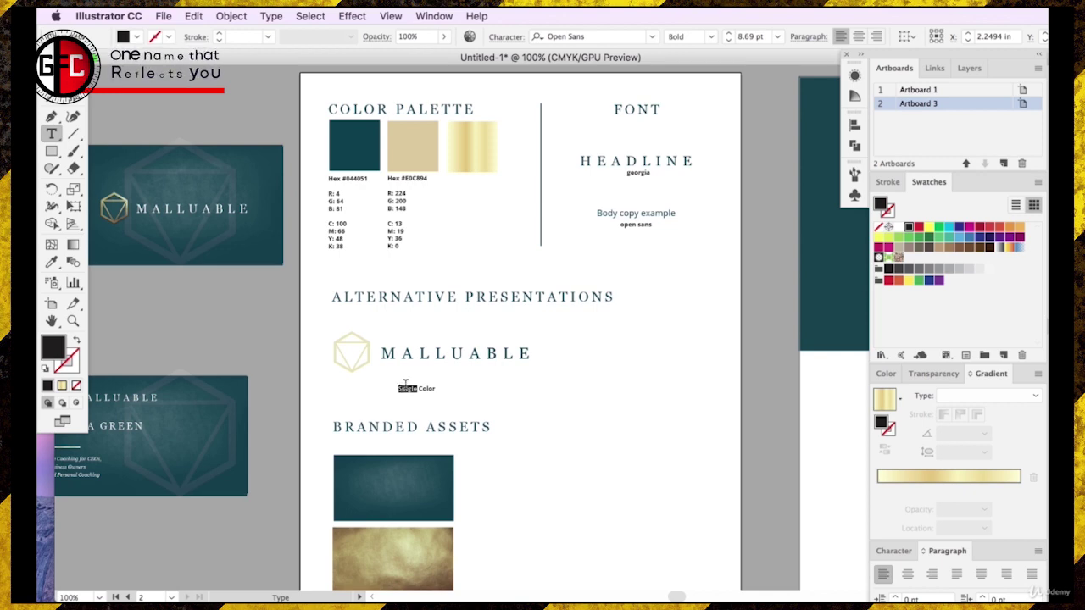
type("Soli")
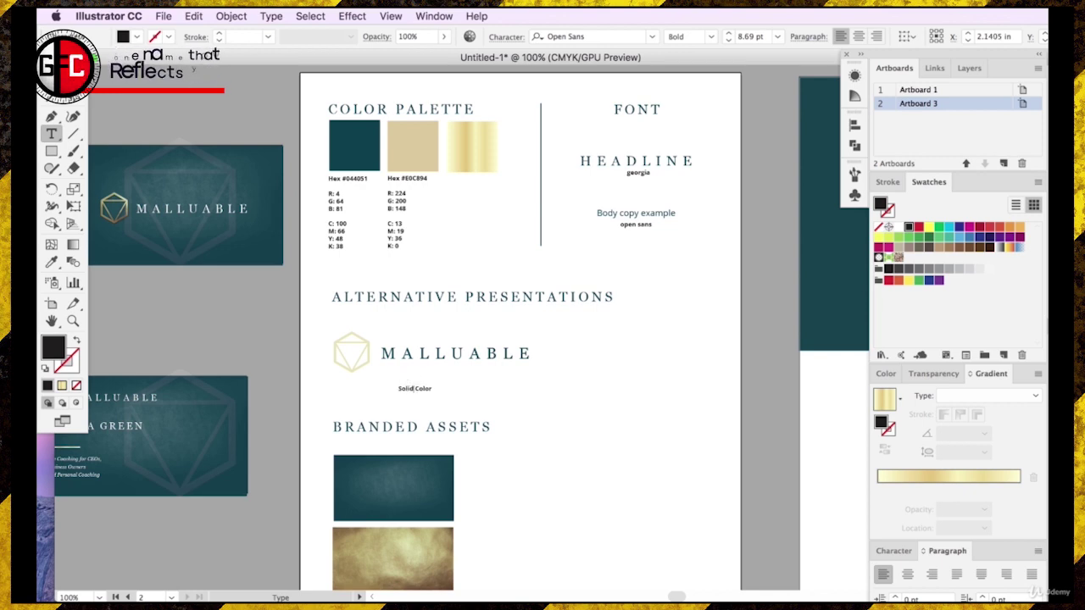
type("d")
key("Escape")
- Move the Solid Color label directly beneath the logo's hexagon icon, in line with its left edge, and leave it deselected
left_click_drag(415, 388, 355, 395)
double_click(357, 395)
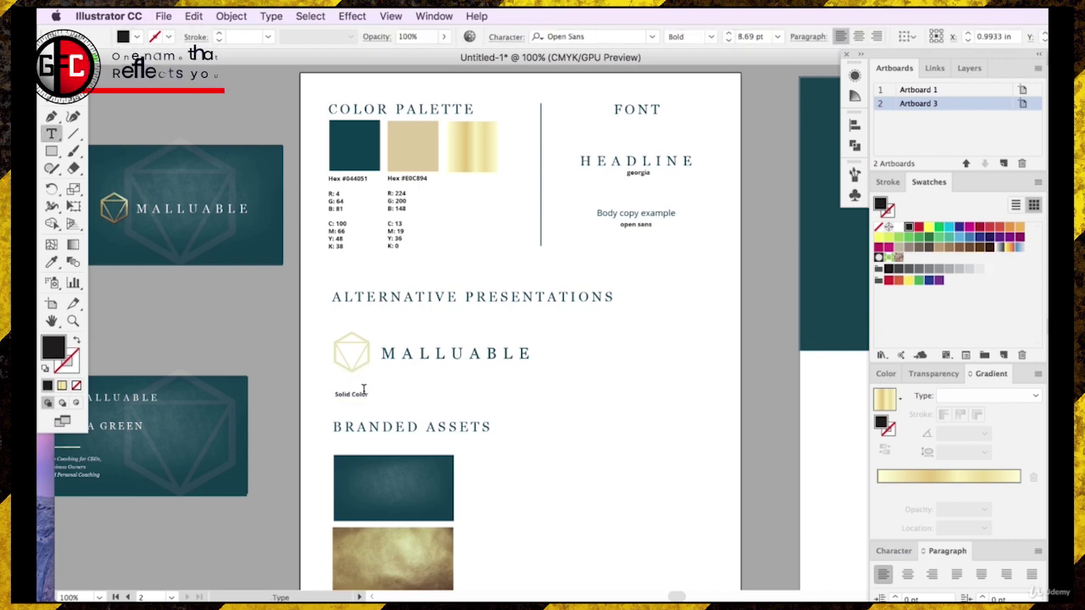
left_click(52, 99)
left_click(330, 336)
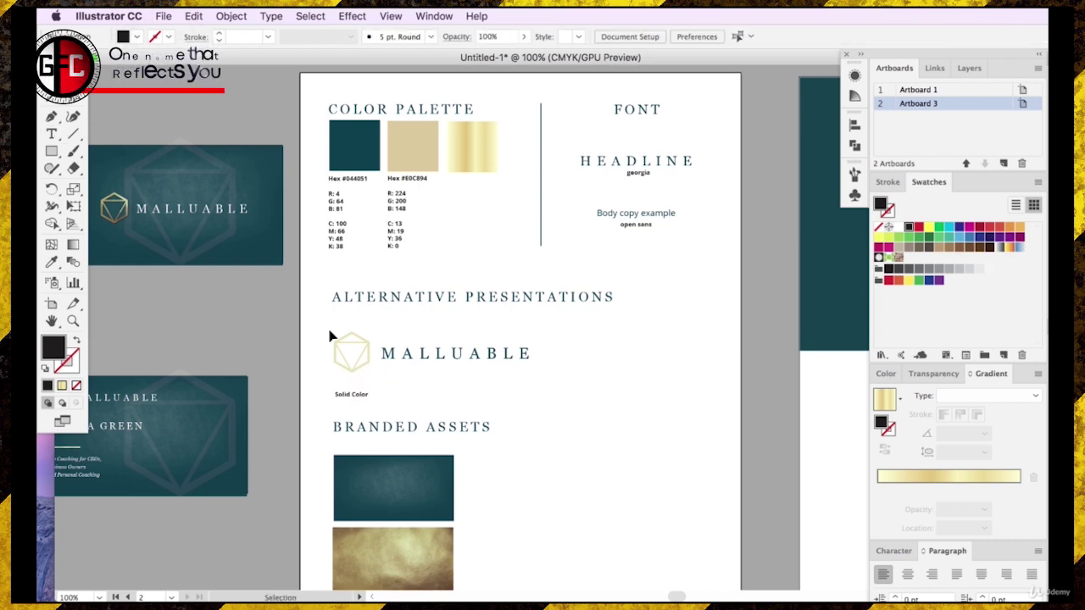
- Move the BRANDED ASSETS heading and its two texture images down to leave more space below the Solid Color label
scroll(359, 444, "down", 3)
left_click(431, 469)
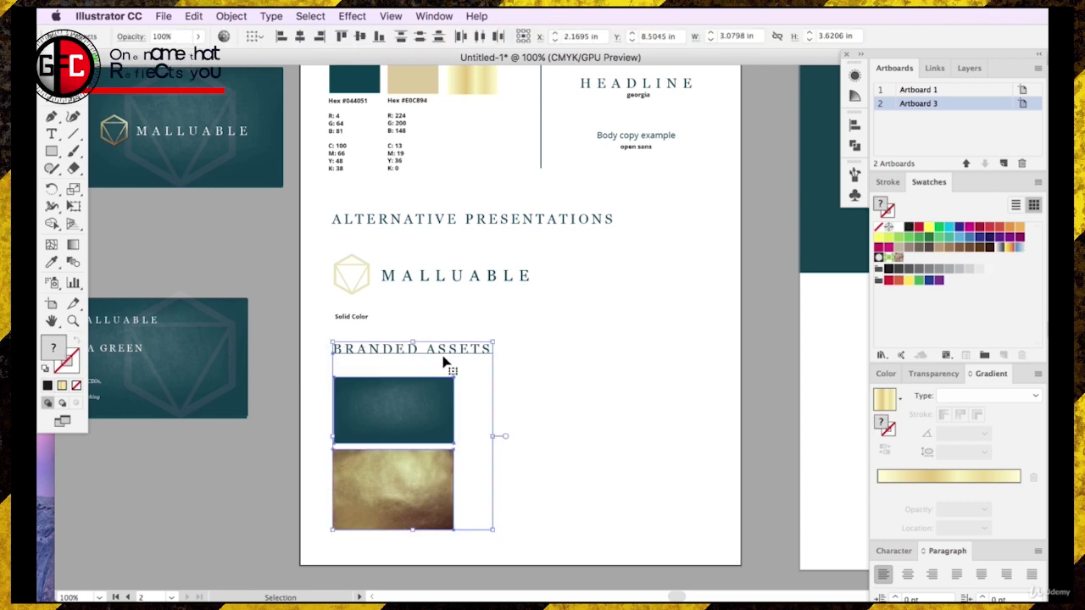
left_click_drag(449, 350, 448, 378)
- Duplicate the MALLUABLE logo with its Solid Color label to the right of the original, on the same level
left_click_drag(344, 259, 670, 278)
left_click(559, 319)
key("ctrl+v")
left_click(666, 317)
- Change the wording of the duplicated label to "B&W" and finish text editing
double_click(574, 318)
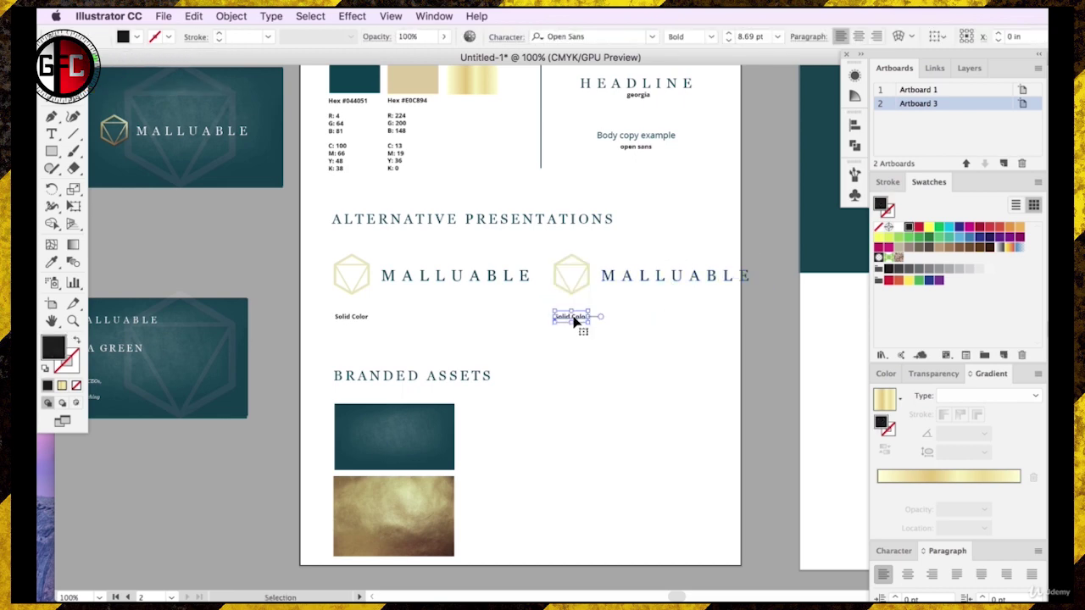
key("super+a")
type("B")
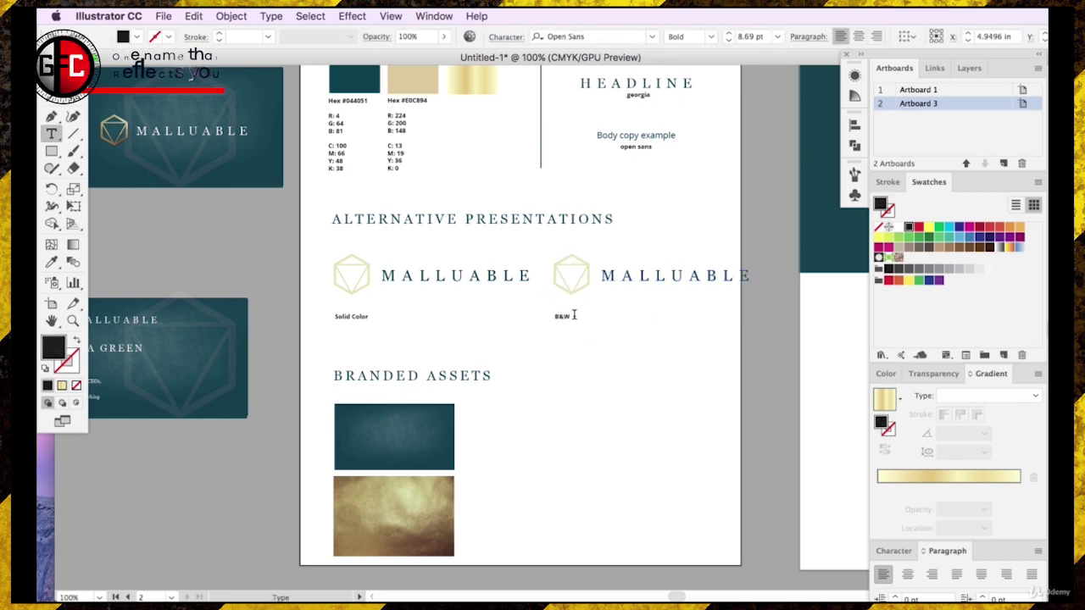
left_click(51, 82)
left_click(155, 213)
- Scale down both MALLUABLE logos together so that the pair fits within the artboard's width
scroll(740, 310, "up", 4)
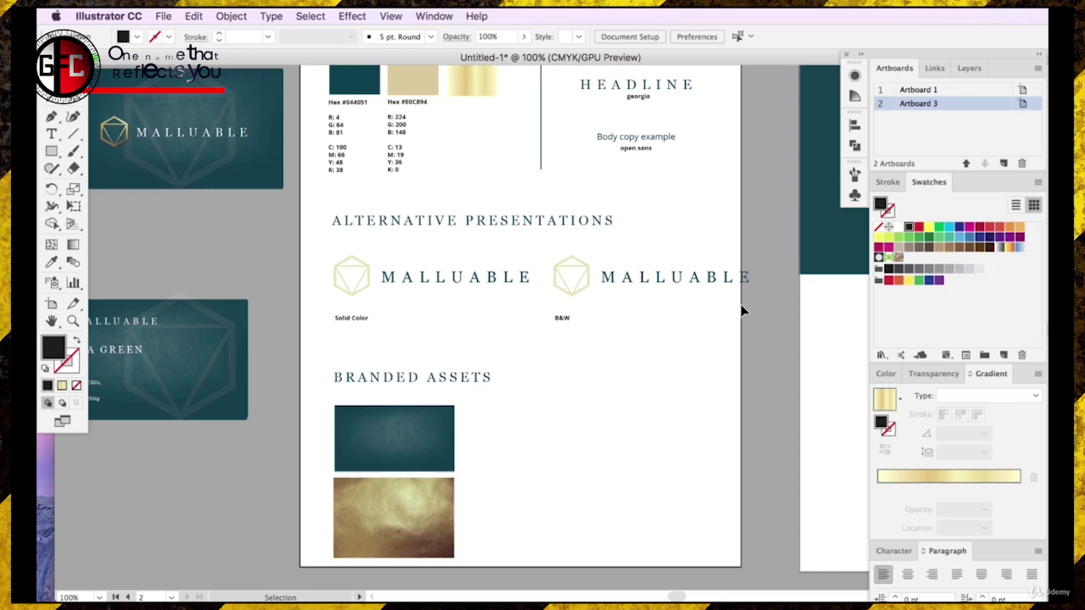
left_click(317, 414)
left_click_drag(318, 415, 668, 426)
scroll(497, 438, "down", 2)
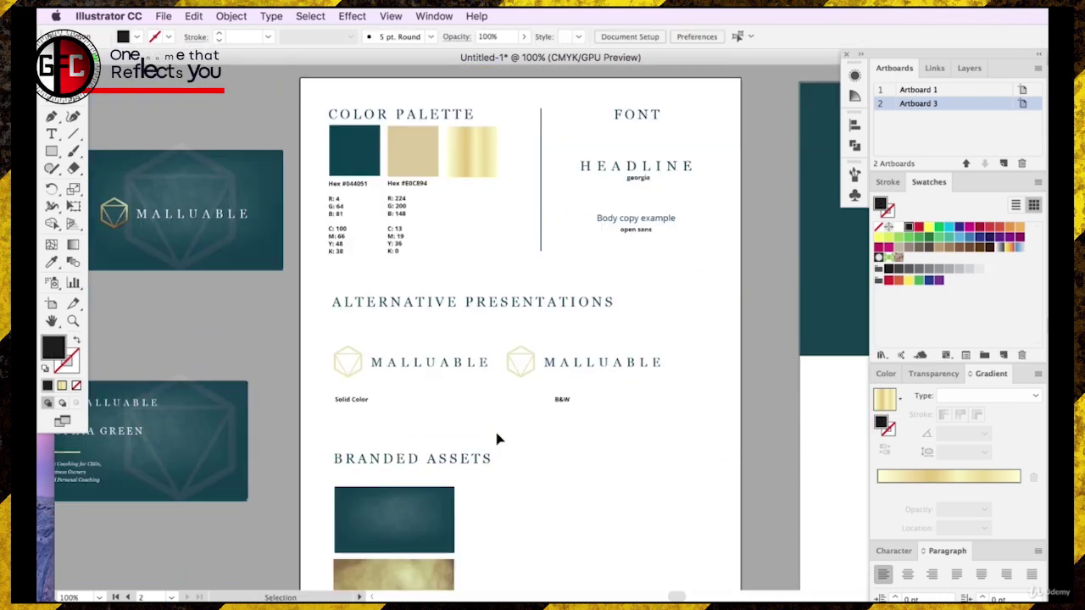
- Move the second logo further right and place the B&W label beneath its hexagon icon
left_click(527, 361)
left_click_drag(527, 361, 545, 388)
left_click(688, 421)
- Align the Solid Color and B&W labels along their top edges and leave them deselected
left_click(347, 399, "shift")
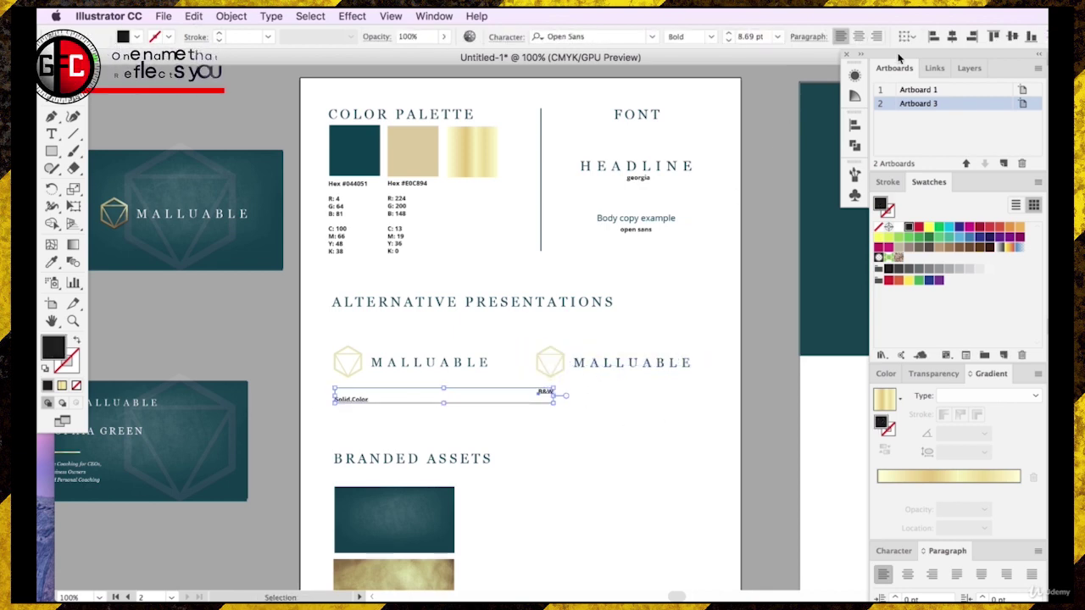
left_click(993, 36)
left_click(631, 416)
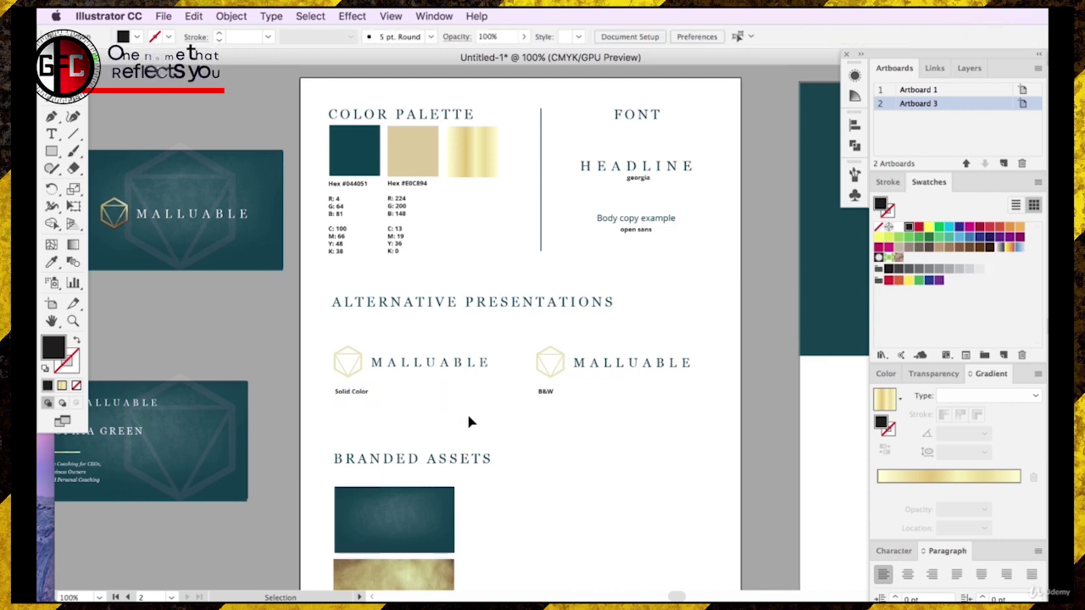
left_click(91, 597)
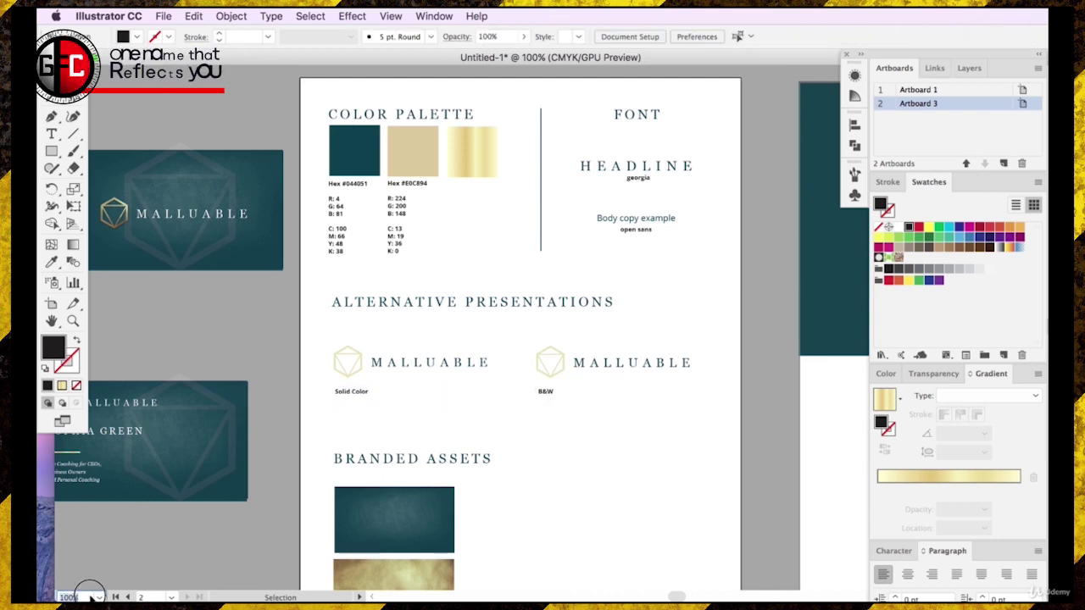
type("200")
key("Return")
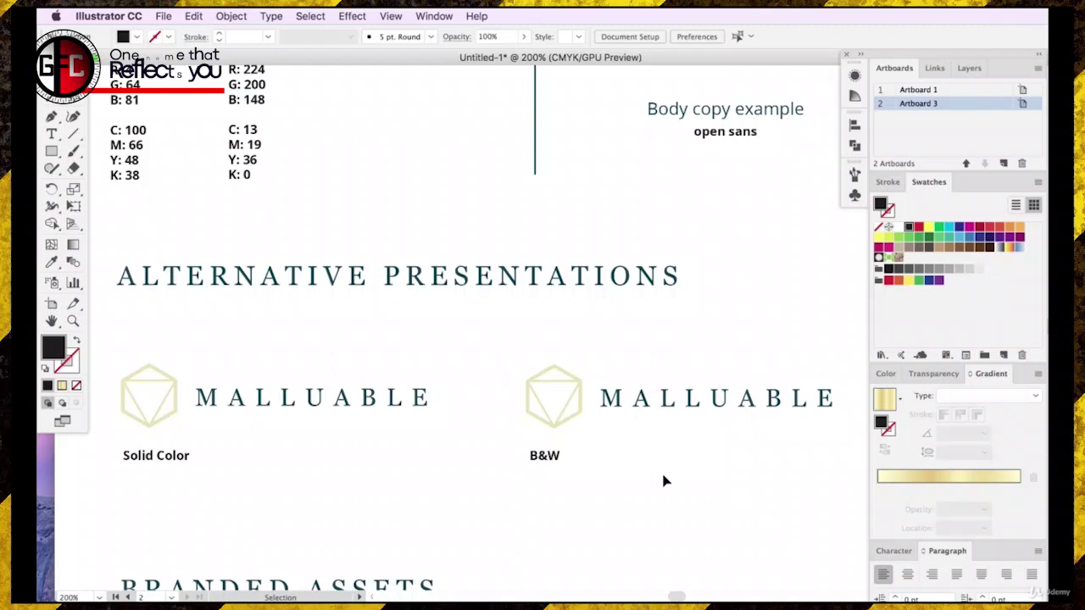
left_click_drag(677, 597, 683, 596)
left_click_drag(271, 346, 566, 429)
left_click(222, 15)
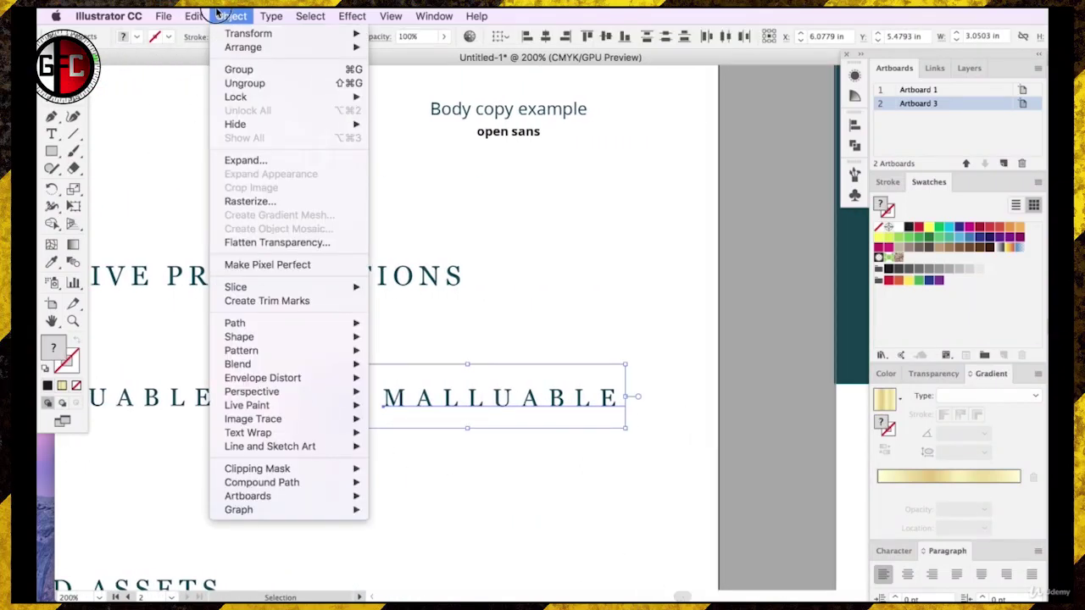
left_click(218, 15)
left_click(441, 276)
left_click_drag(682, 596, 673, 597)
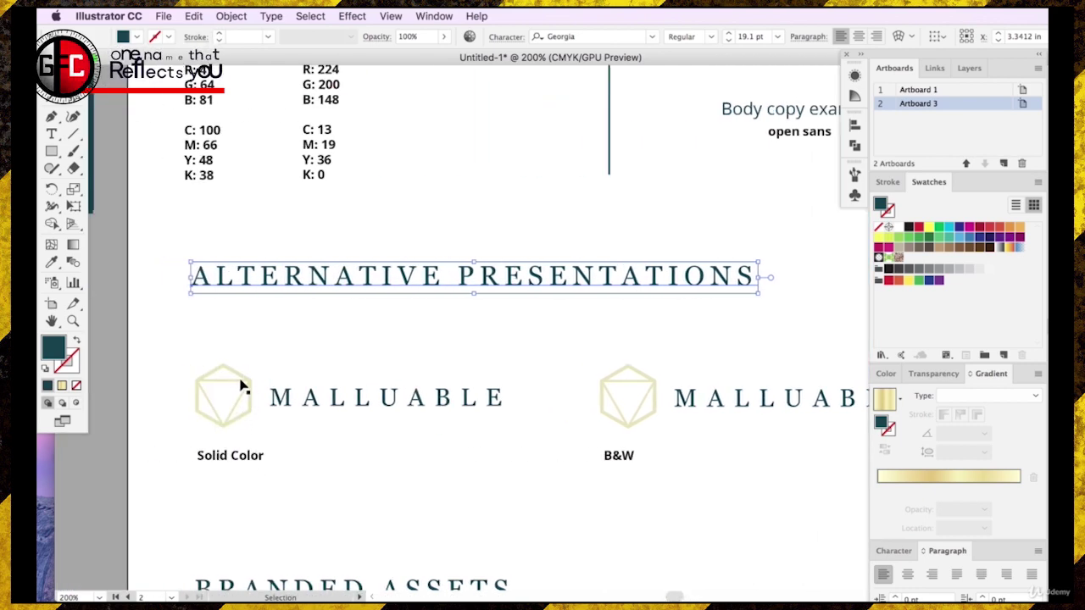
- Convert the colors of the logo above the B&W label to grayscale, leaving the label out, and deselect it
scroll(398, 318, "up", 5)
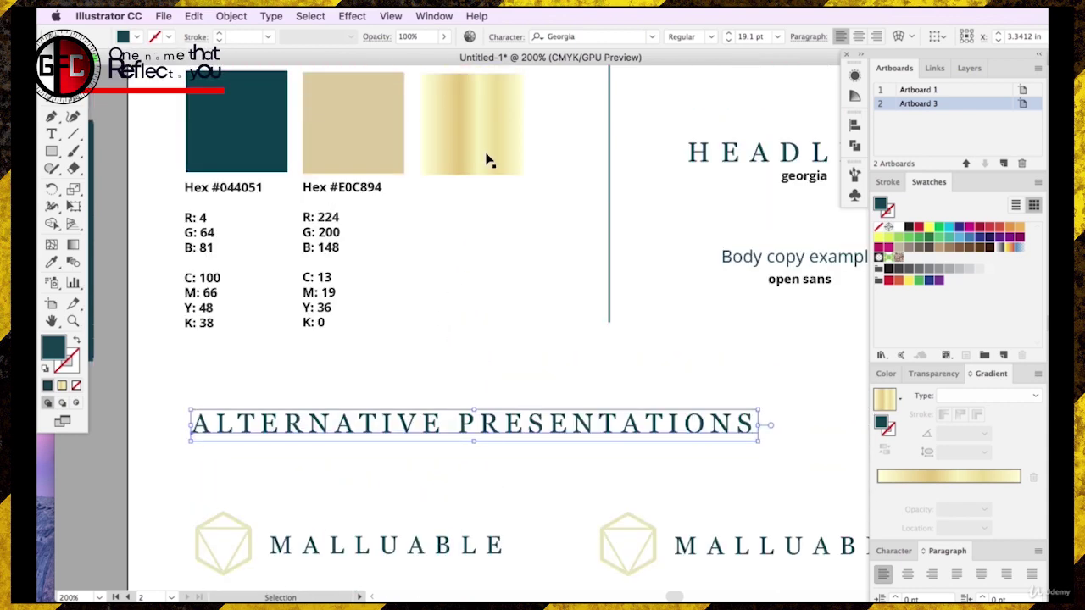
scroll(402, 508, "down", 3)
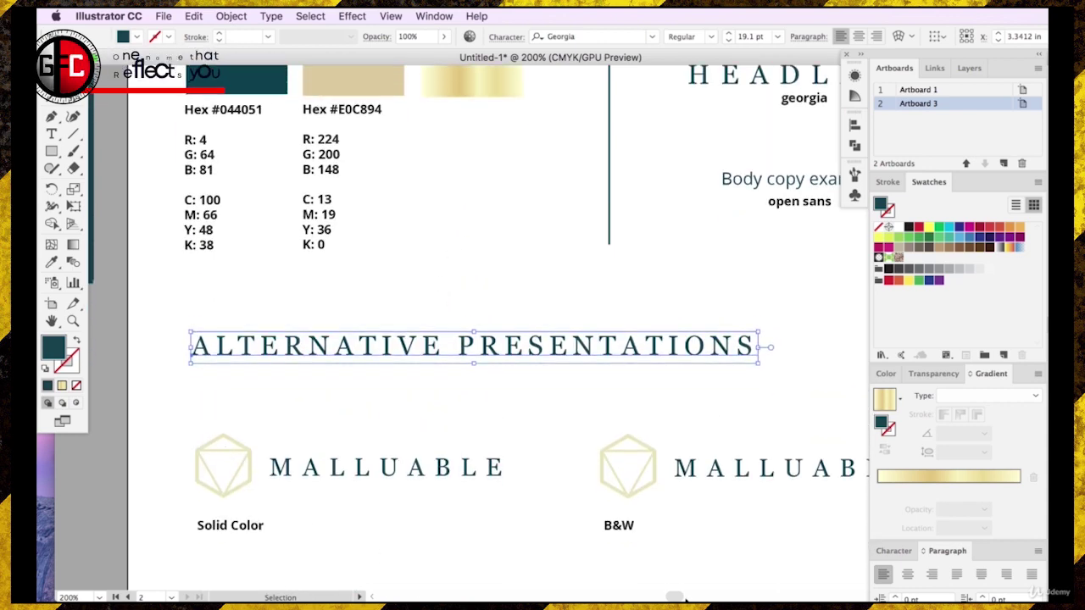
scroll(682, 595, "right", 7)
left_click(406, 432)
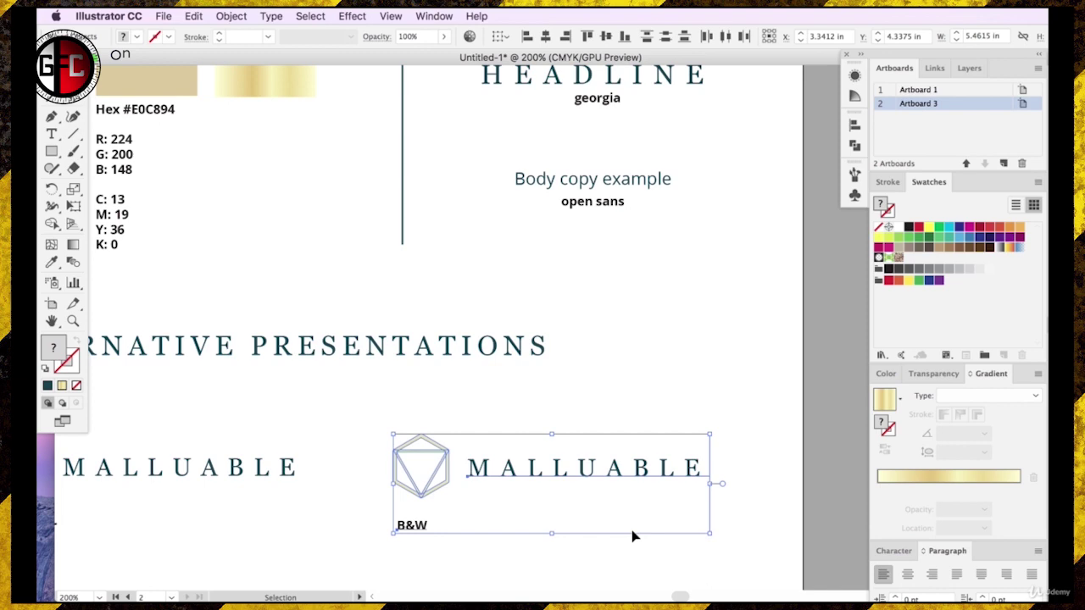
left_click_drag(372, 416, 707, 499)
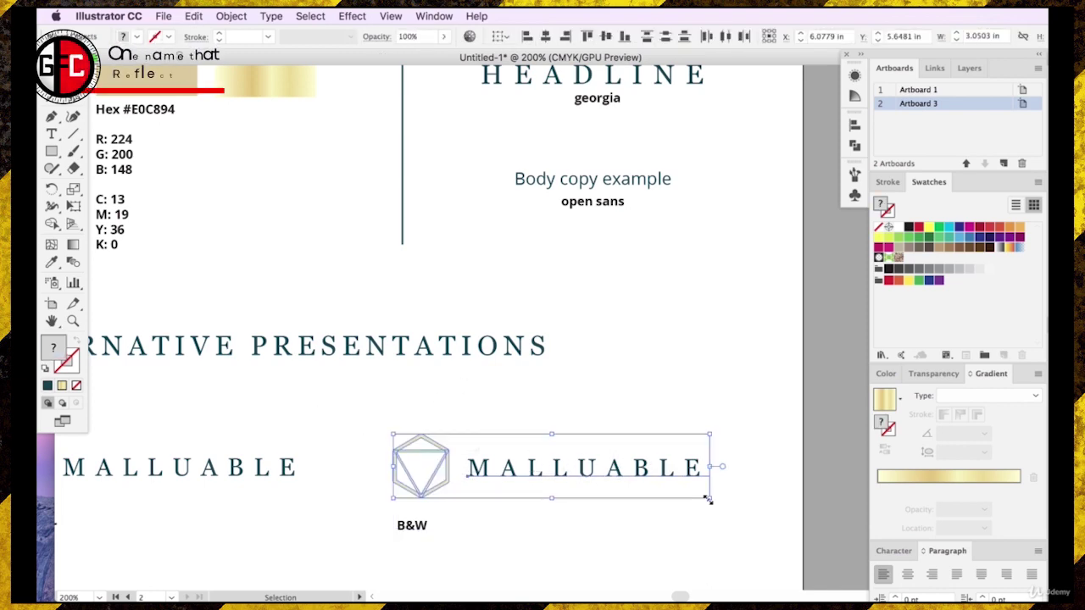
left_click(247, 12)
mouse_move(195, 12)
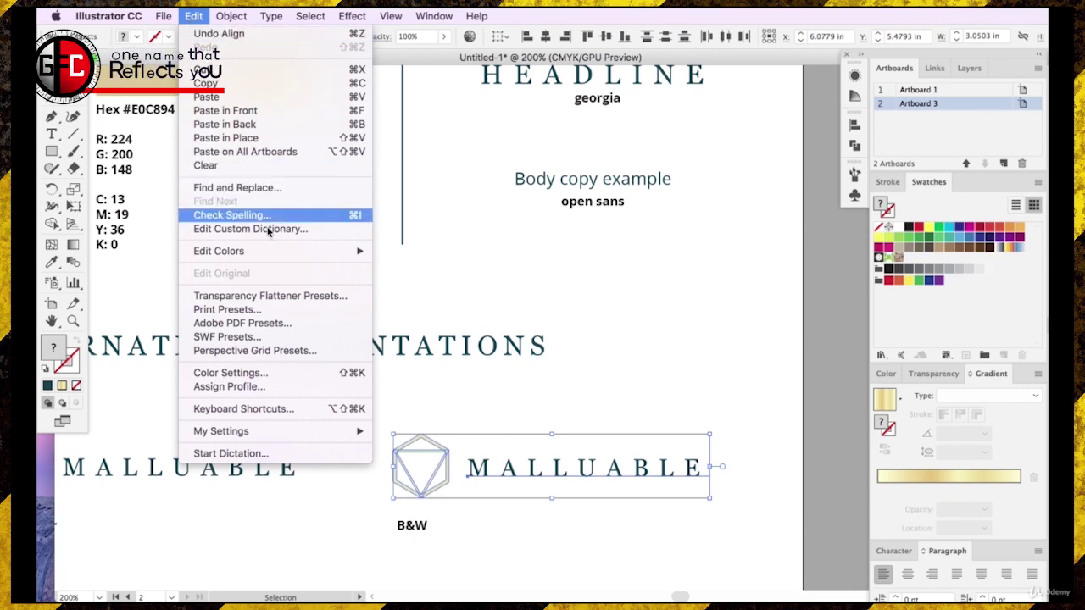
mouse_move(270, 257)
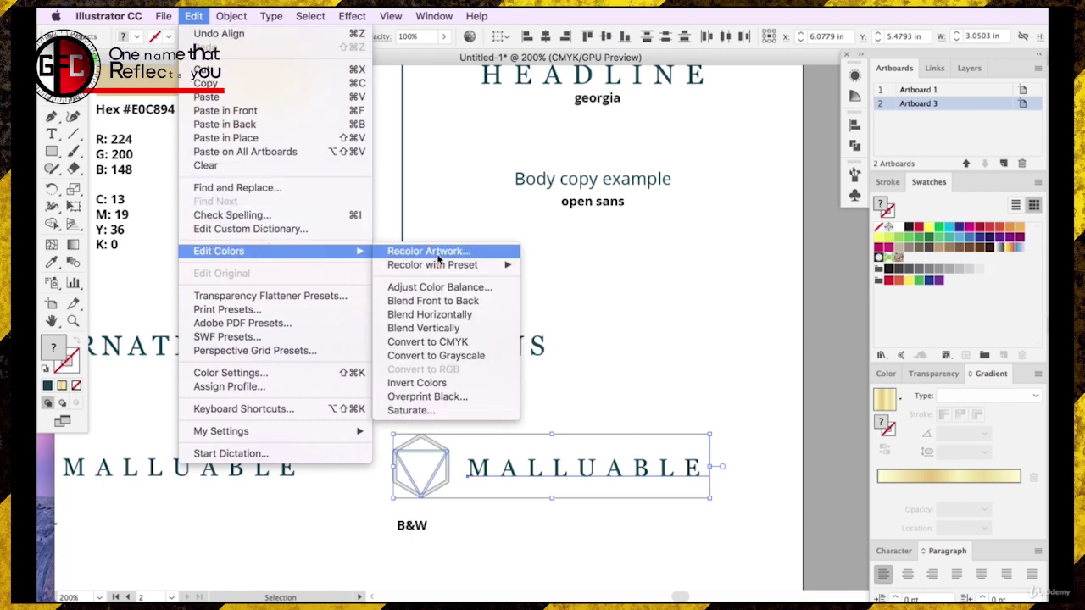
left_click(459, 357)
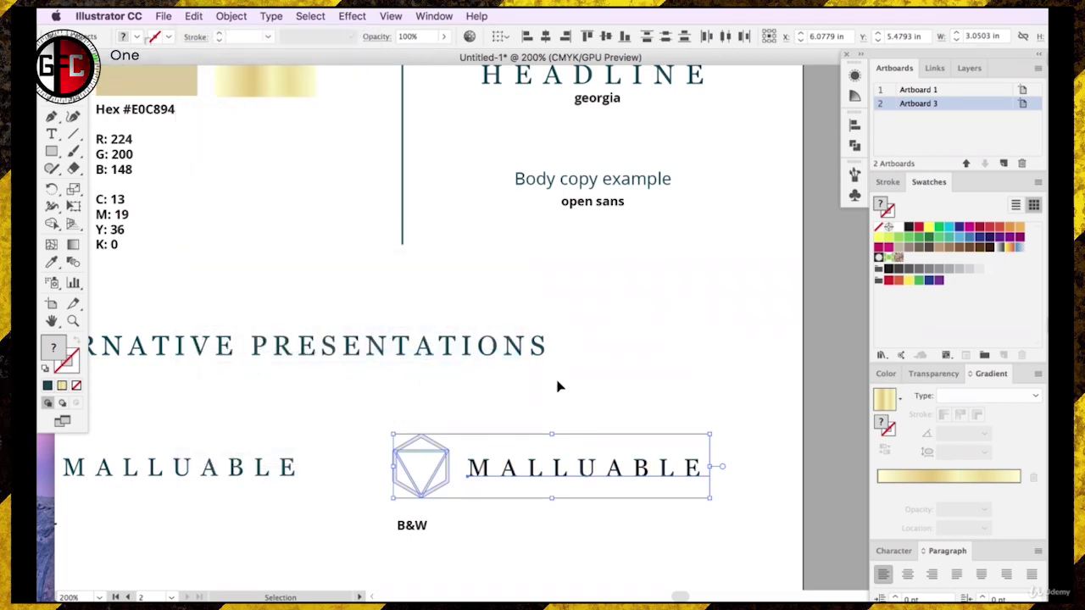
left_click(666, 424)
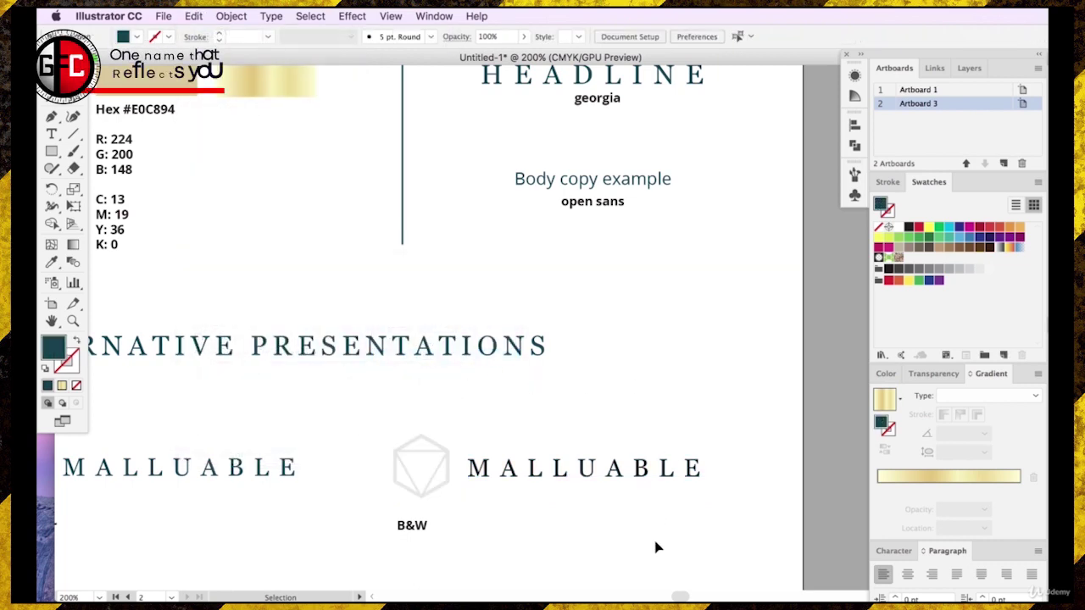
- Ungroup the hexagon icon of the B&W logo so its inner triangle and outer hexagon are separately selectable
left_click(392, 452)
right_click(416, 455)
left_click(449, 572)
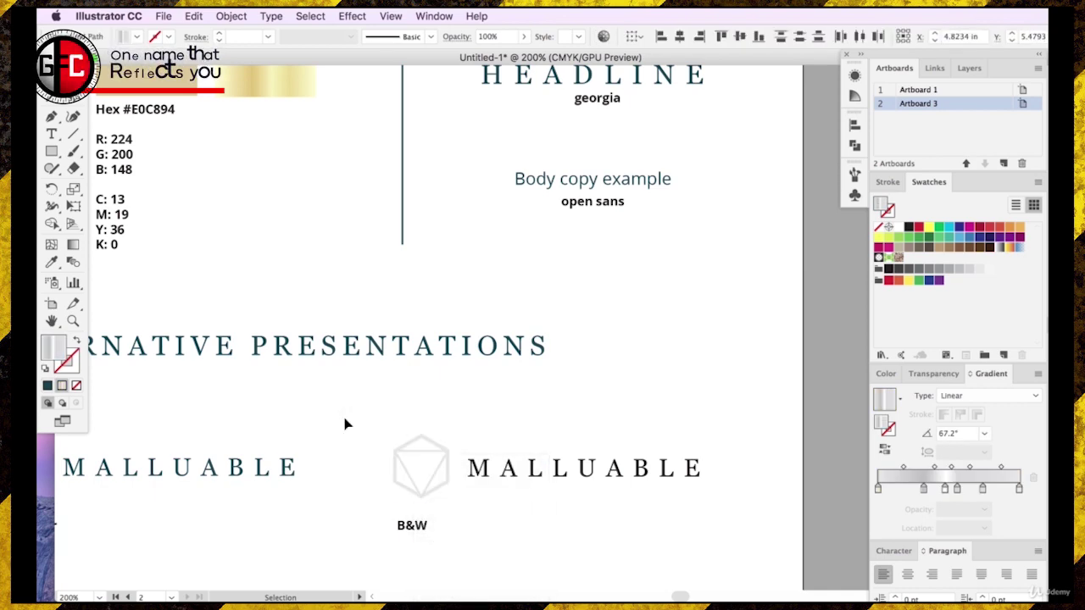
left_click(424, 455)
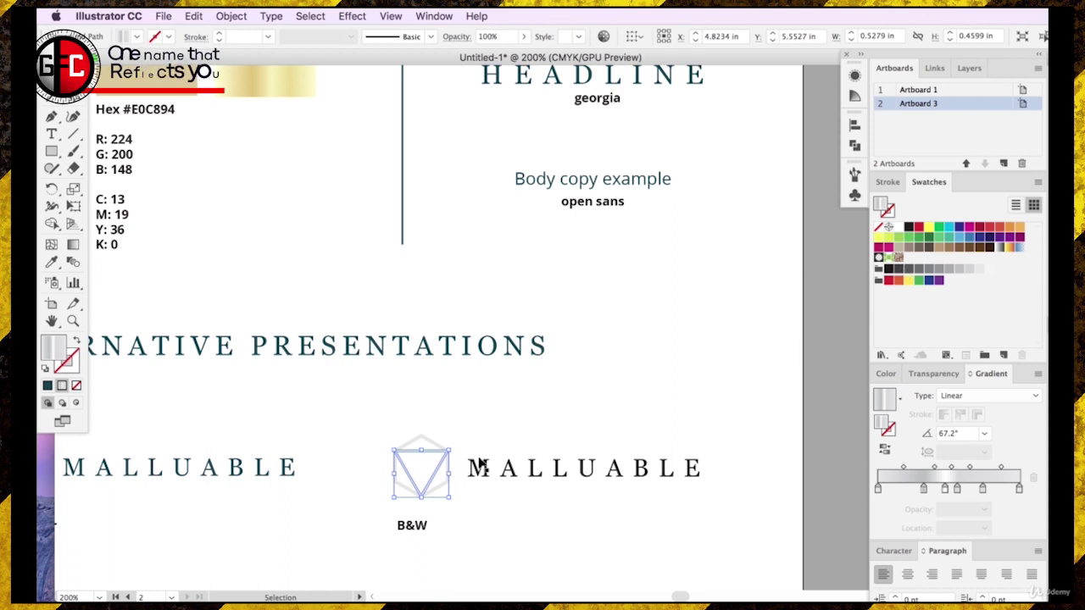
left_click(440, 448)
- Fill the whole B&W hexagon icon with the K=30 gray swatch and deselect it
left_click_drag(390, 424, 448, 497)
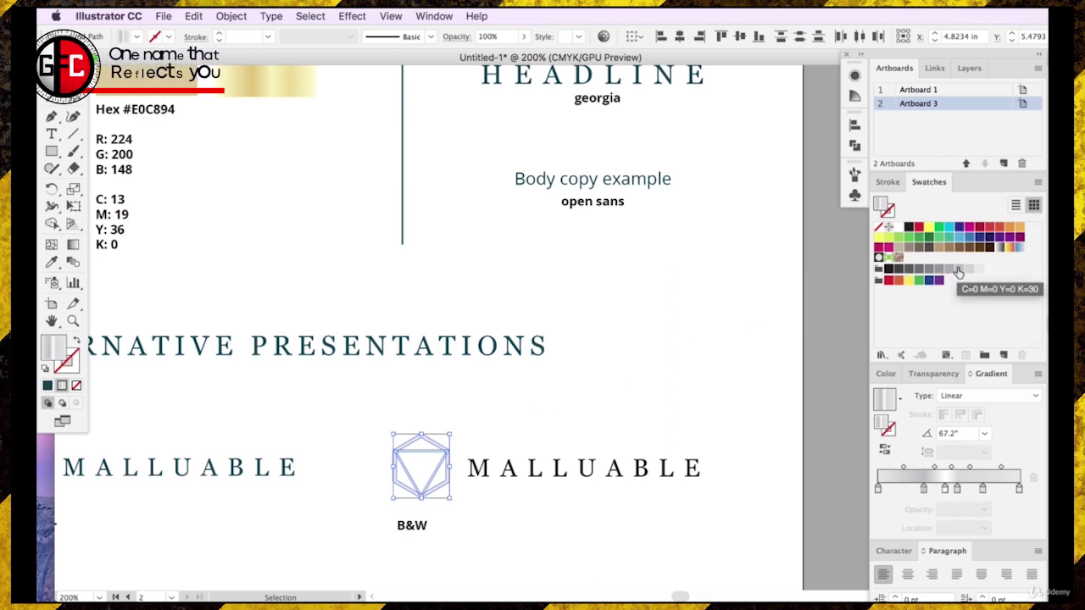
left_click(928, 272)
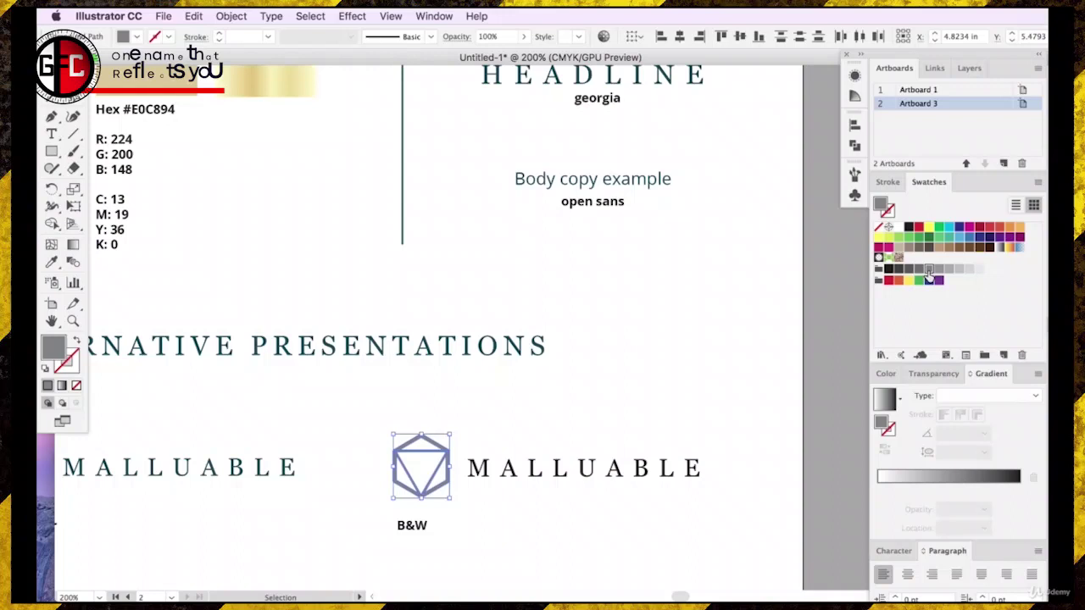
left_click(950, 269)
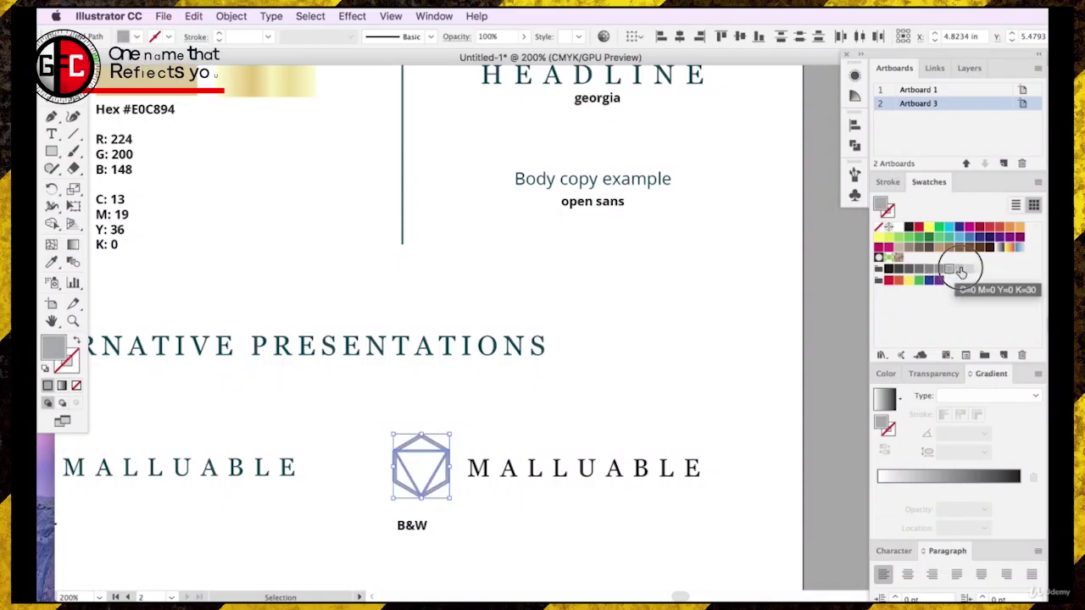
left_click(959, 269)
left_click(530, 431)
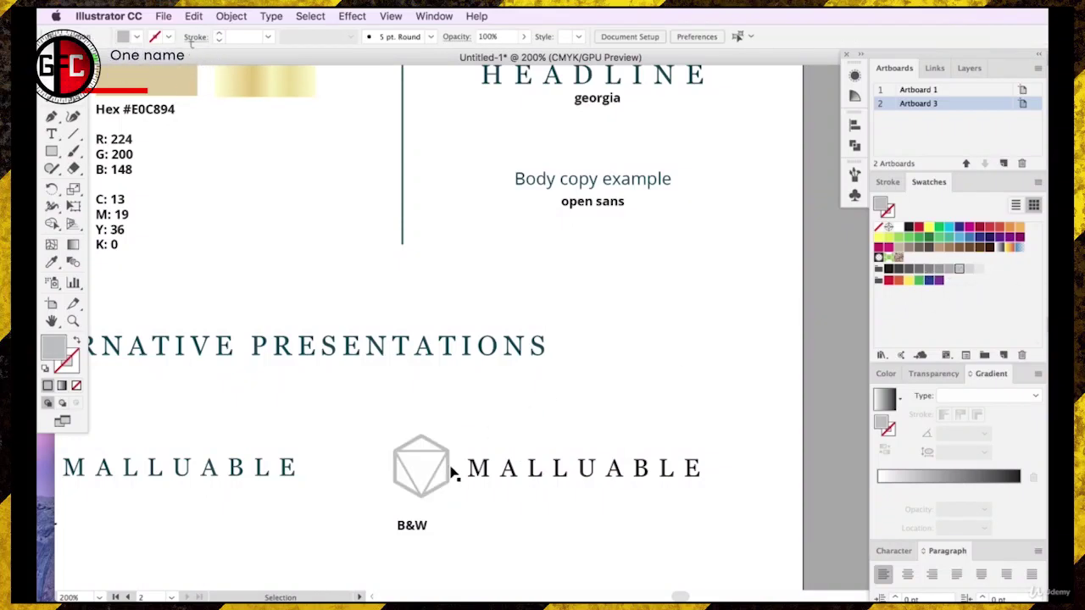
- Fill the inner triangle of the B&W icon with the gray one shade lighter than the outer hexagon
left_click(423, 450)
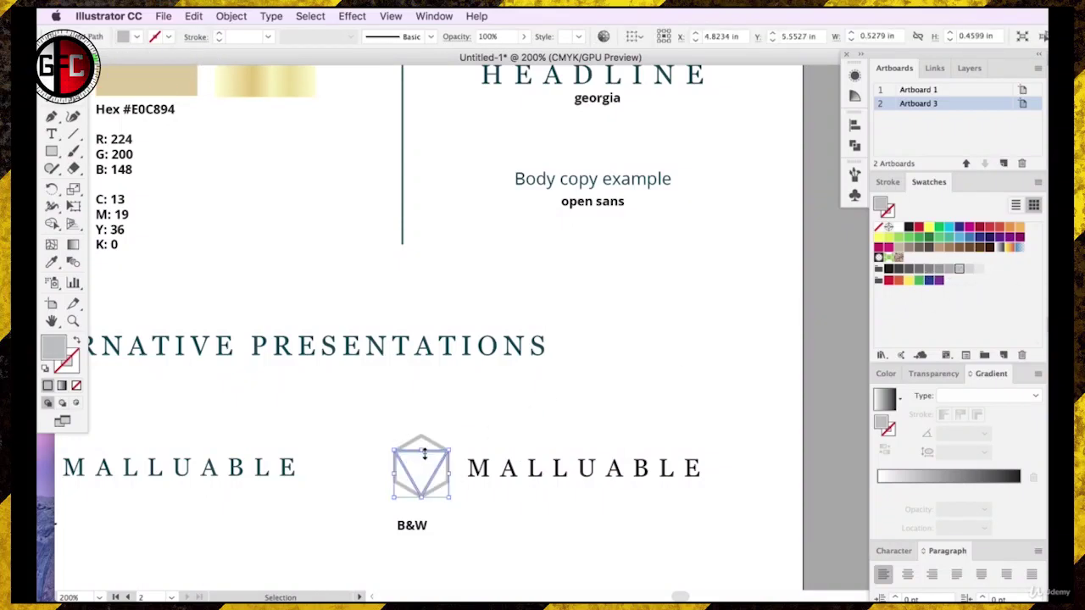
left_click(969, 268)
left_click(637, 331)
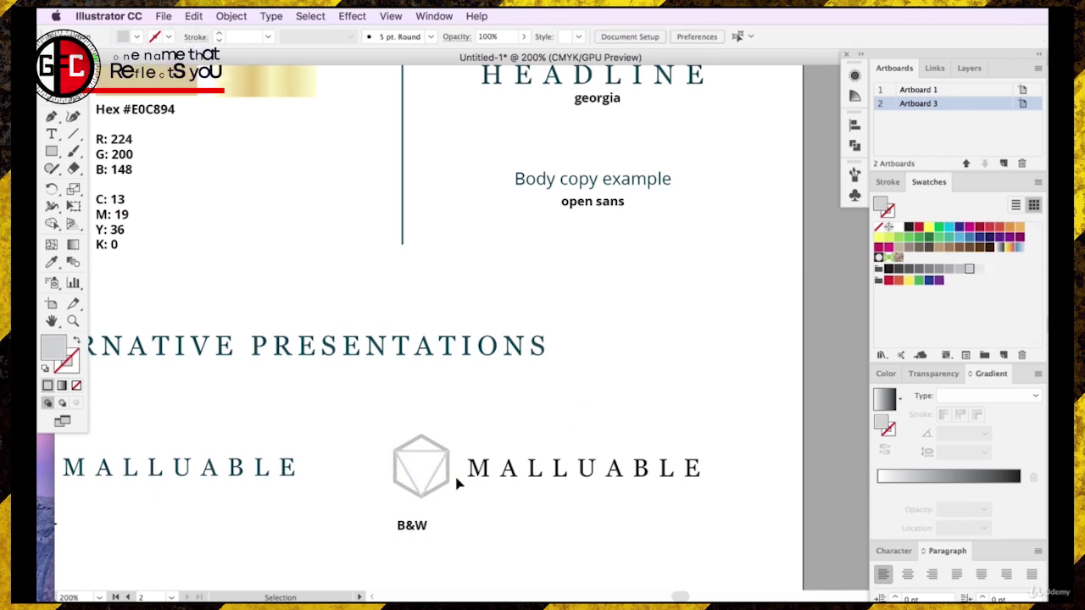
- Bring the outer hexagon of the B&W icon to the front of the inner triangle and deselect it
left_click(430, 449)
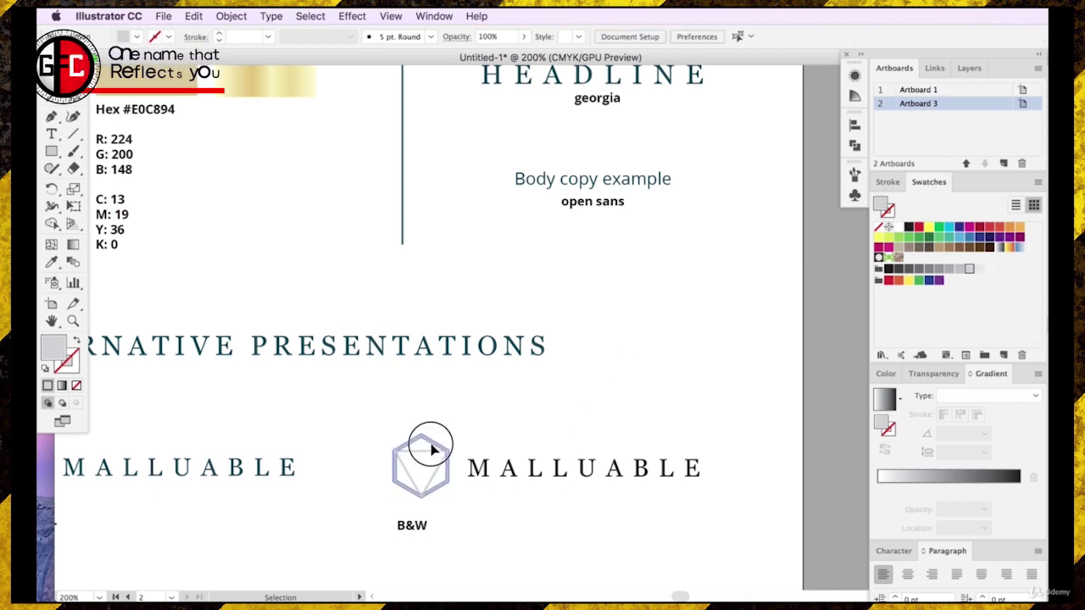
right_click(434, 447)
mouse_move(537, 588)
left_click(660, 585)
left_click(622, 373)
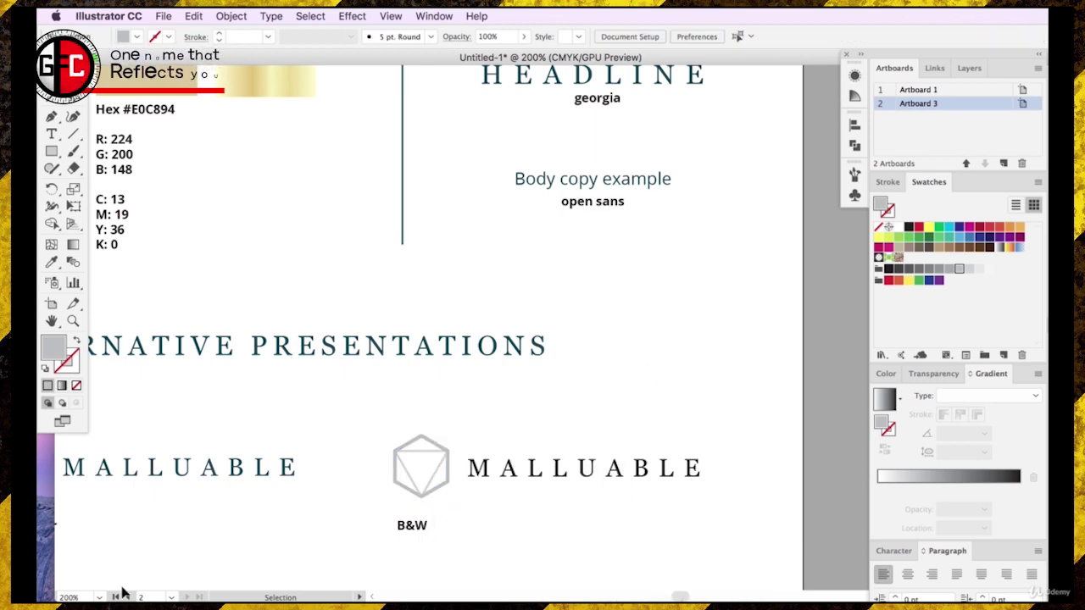
- At 100% zoom, shift the vertical divider slightly toward the color palette and fill it with a medium gray swatch
left_click(76, 597)
type("100")
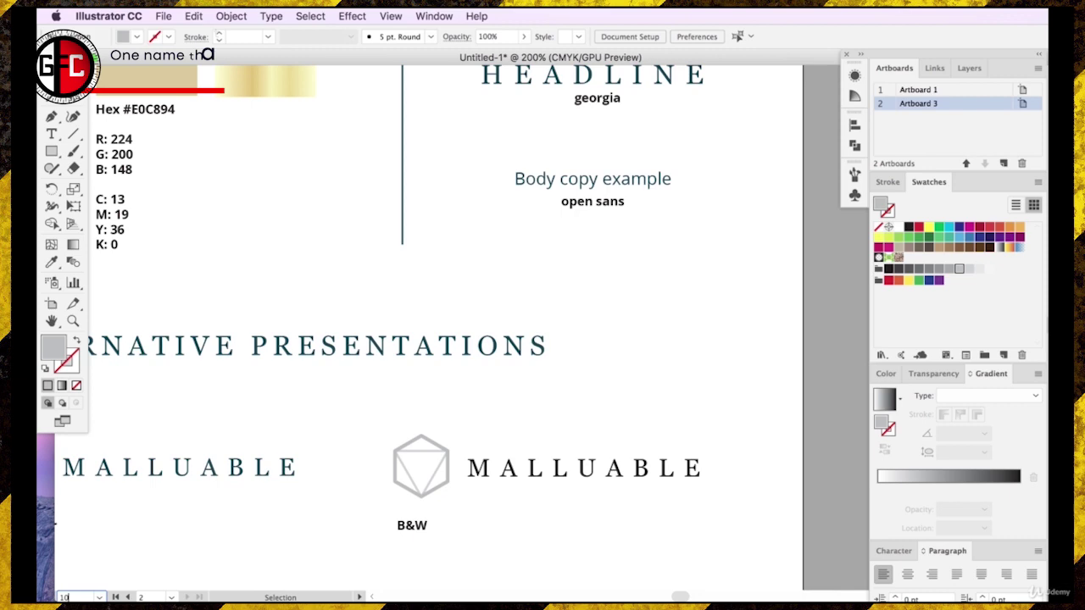
key("Return")
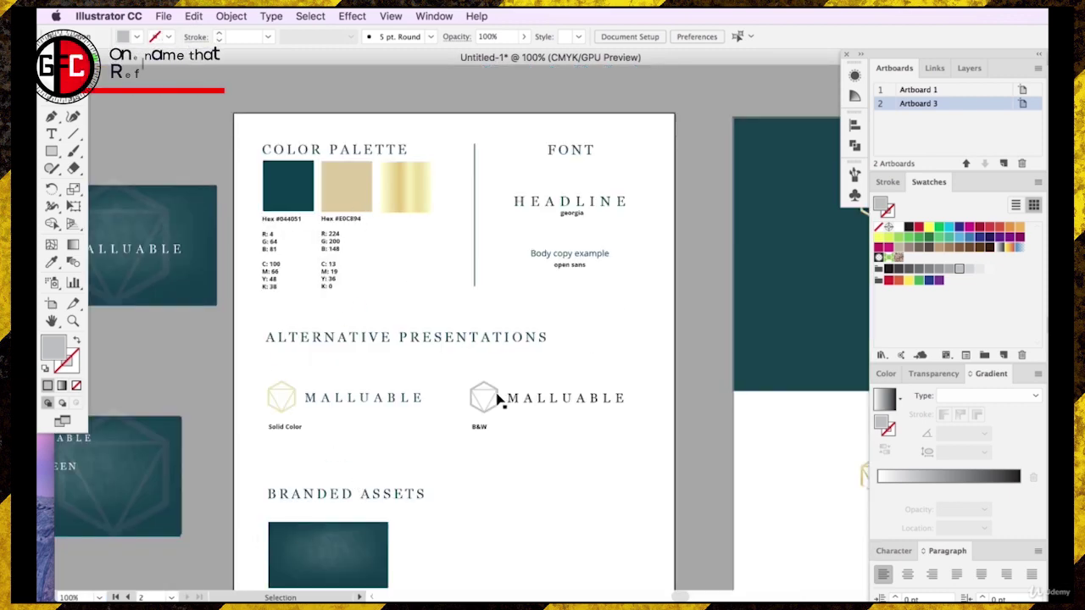
left_click(473, 201)
left_click(939, 268)
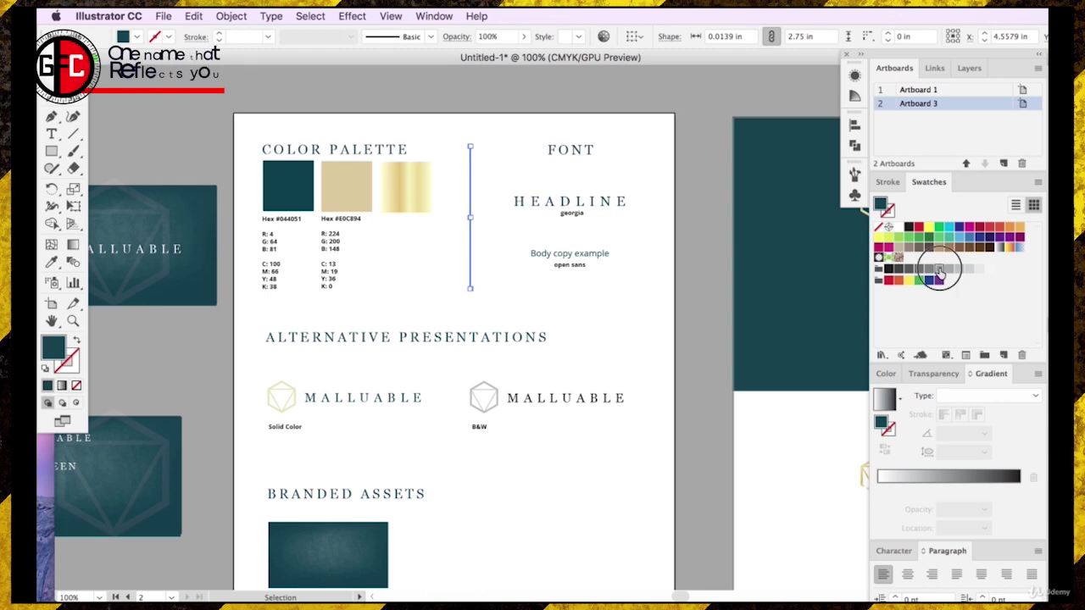
left_click(501, 96)
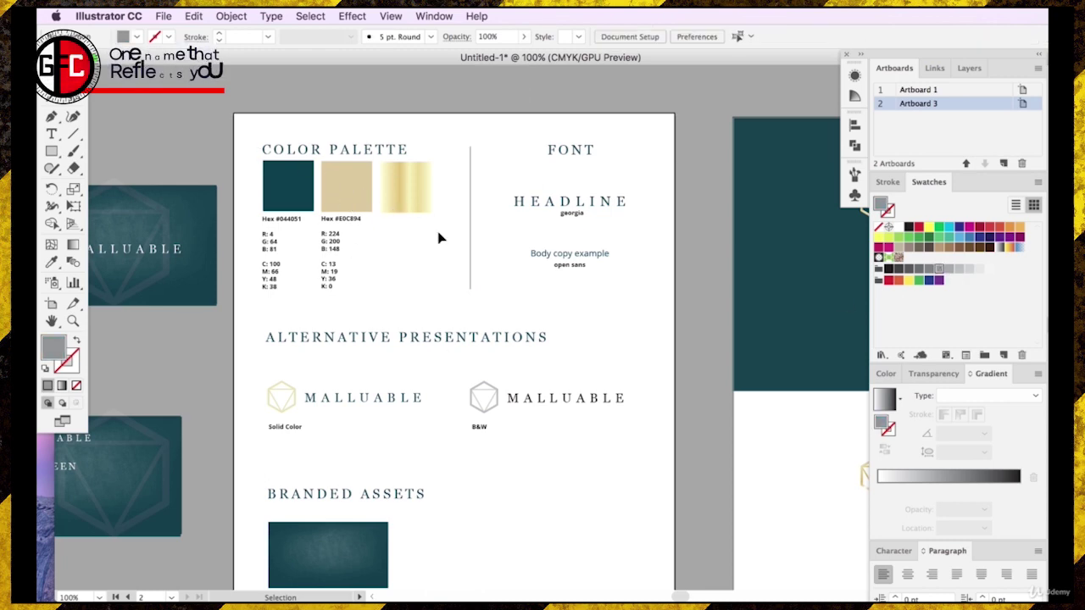
- Move the two texture images slightly up and left together, and raise the BRANDED ASSETS heading above them
scroll(421, 421, "down", 3)
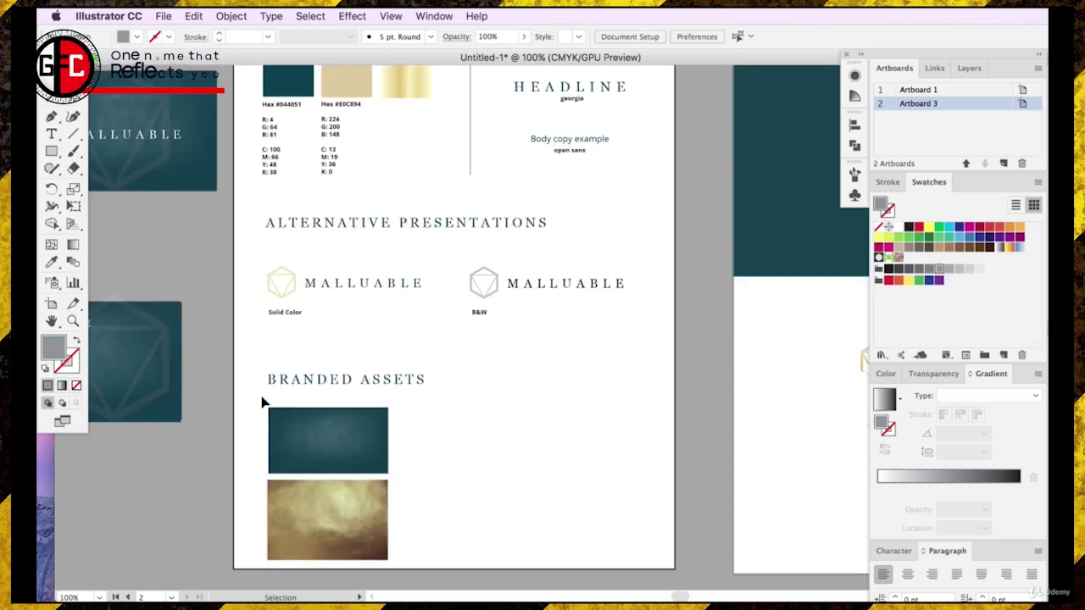
left_click_drag(244, 421, 360, 537)
left_click_drag(359, 524, 355, 513)
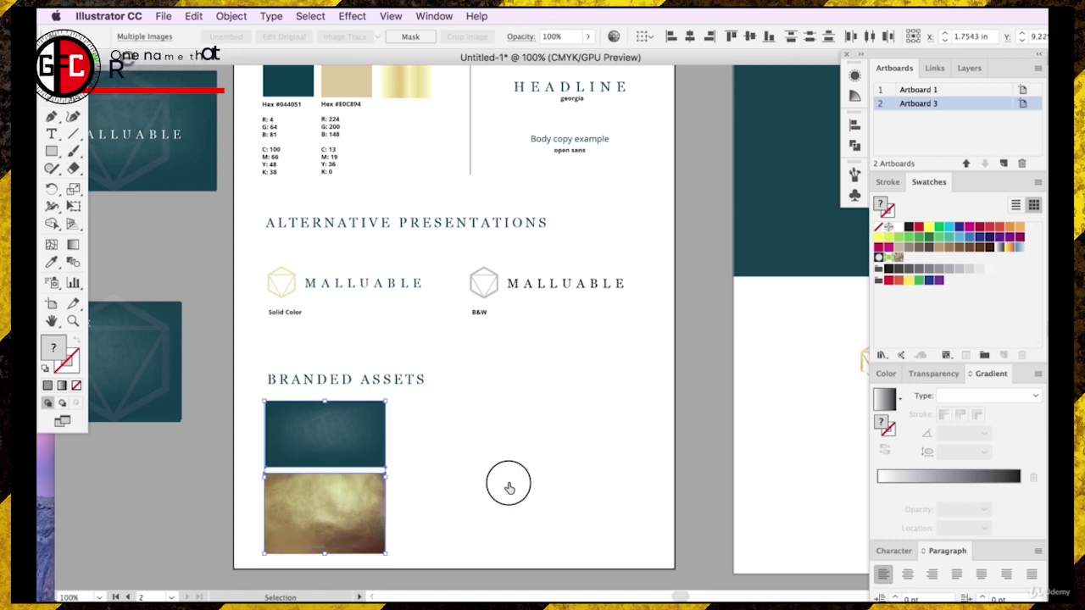
left_click(509, 488)
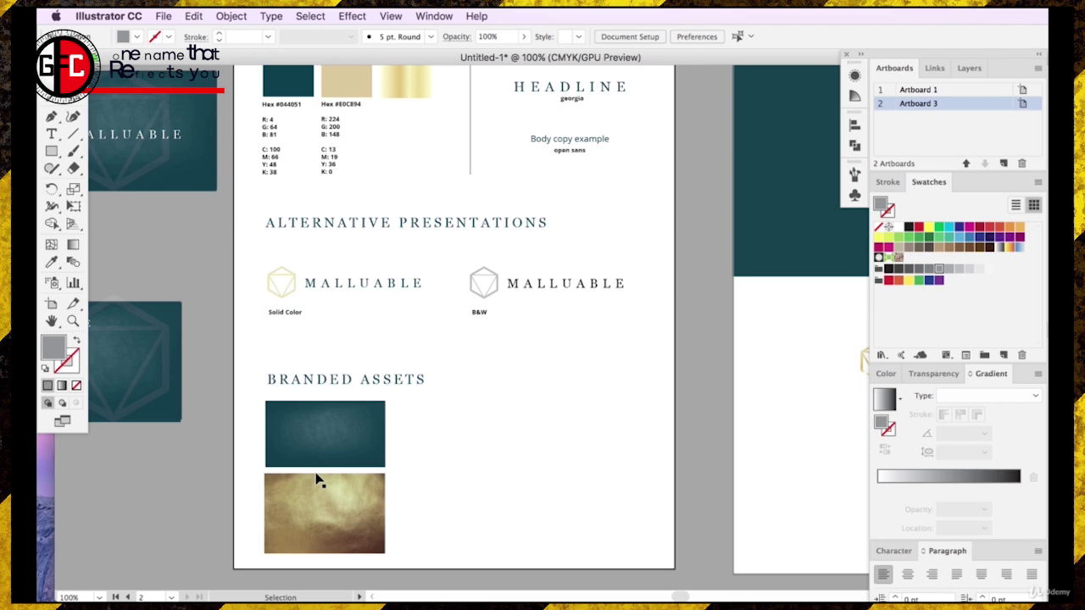
left_click_drag(251, 343, 361, 471)
left_click(208, 425)
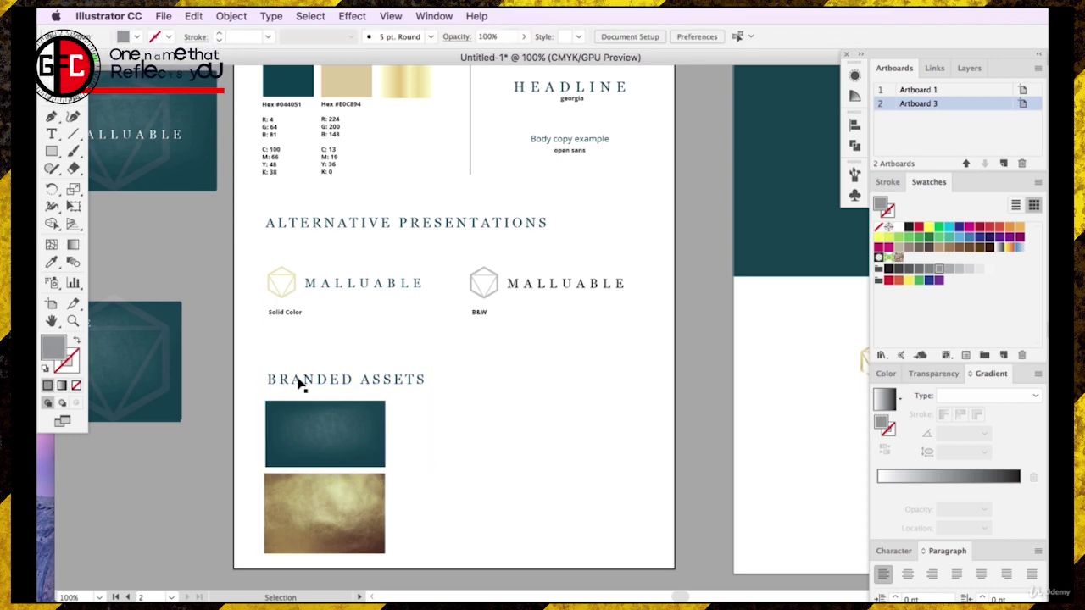
left_click_drag(298, 383, 300, 363)
- Duplicate the Solid Color label and place the copy just right of the green texture image
left_click(289, 312)
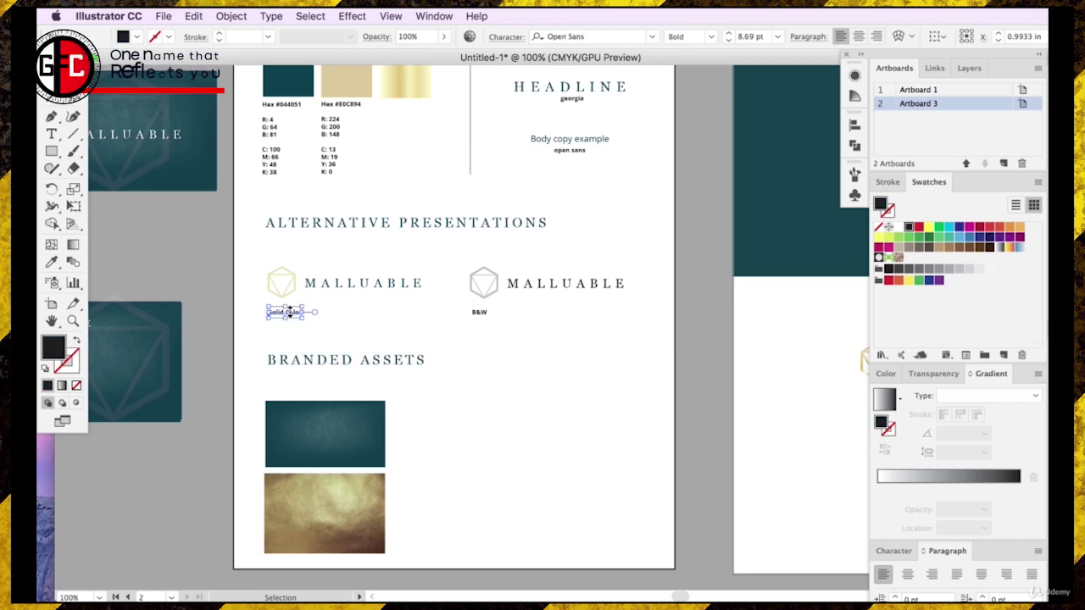
key("super+c")
key("super+v")
left_click(523, 360)
left_click_drag(540, 330, 419, 447)
- Change the copied label's text to Green Texture and move it closer to the green image
triple_click(419, 446)
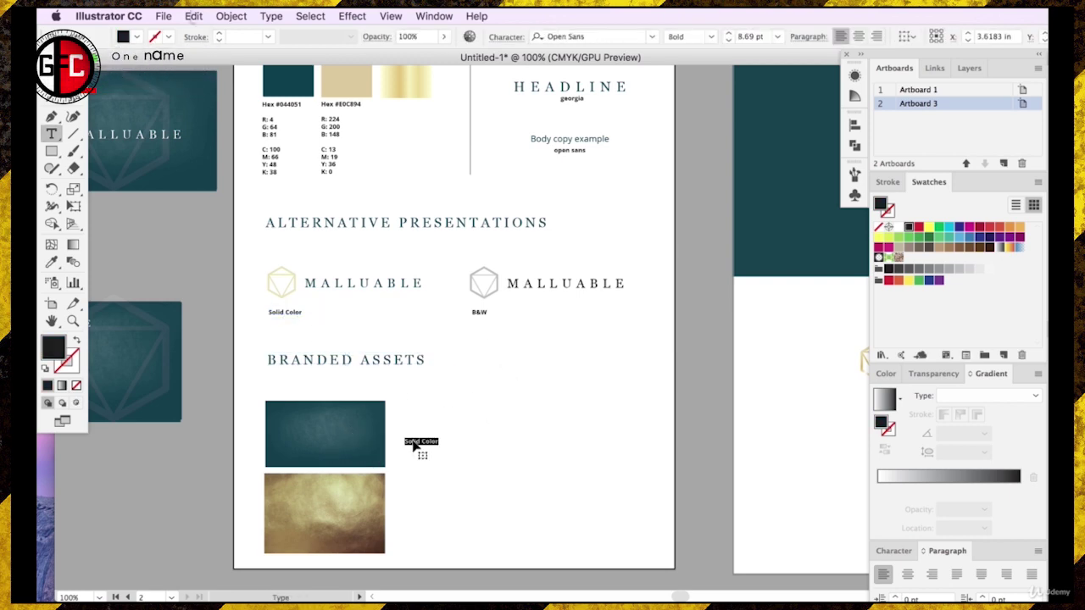
type("Green Texture")
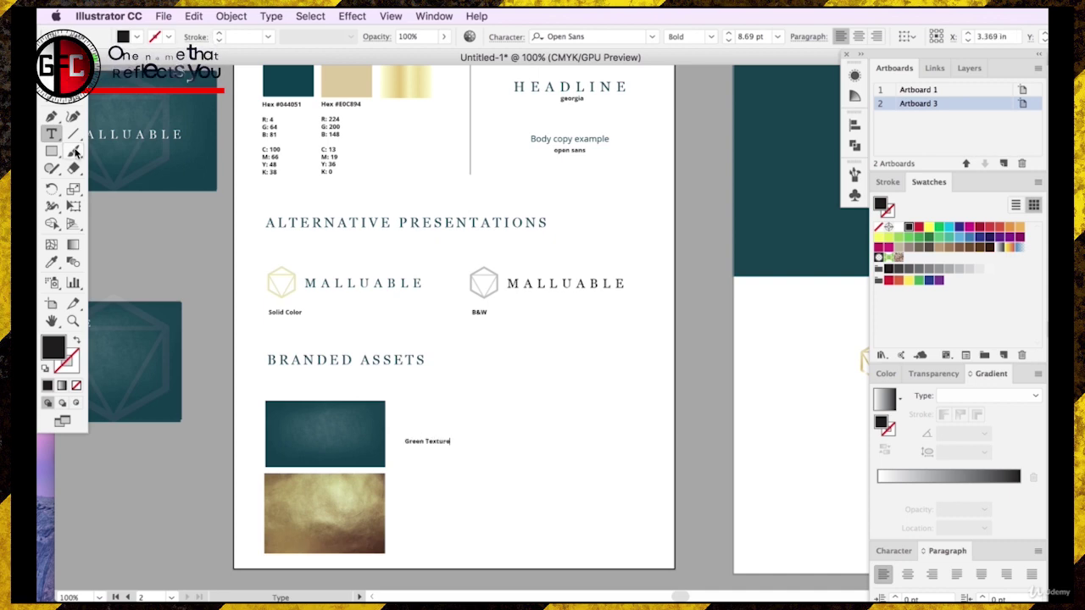
left_click(51, 82)
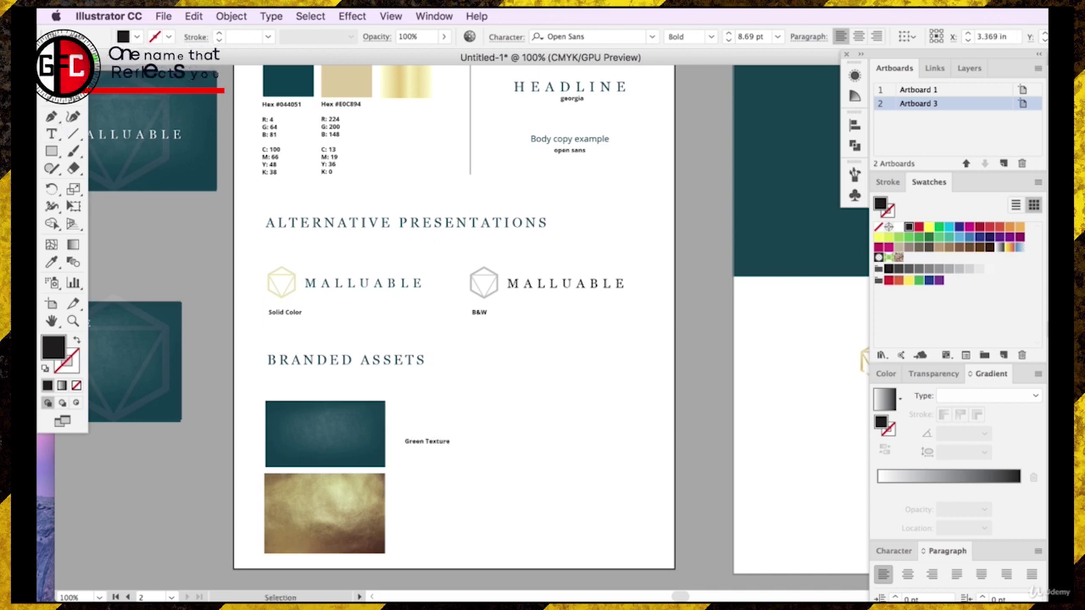
left_click(414, 428)
left_click_drag(429, 441, 416, 426)
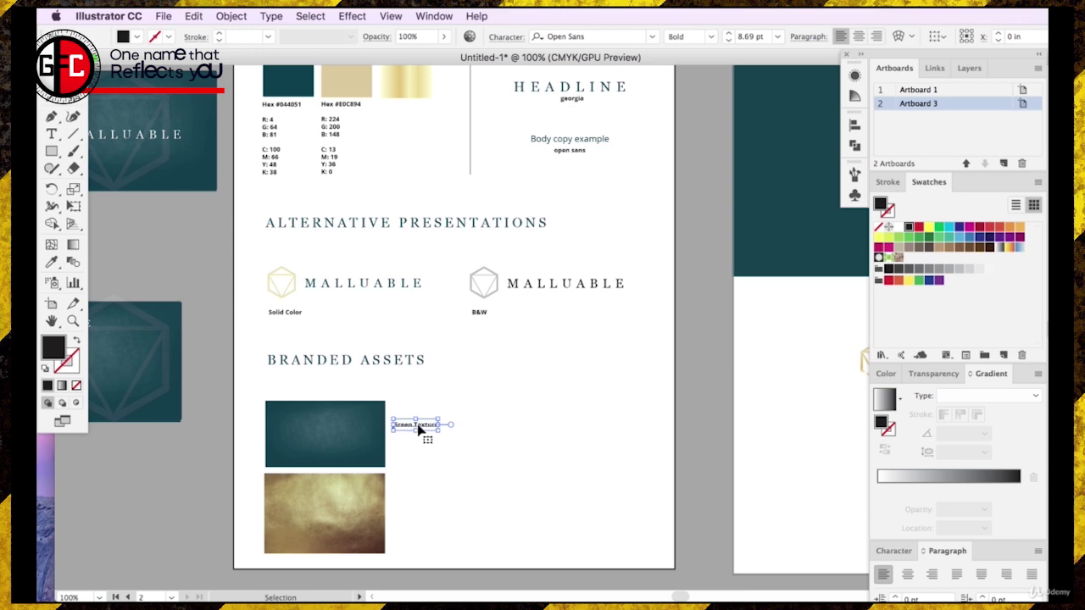
- Duplicate the Green Texture label and place the copy beside the gold texture image
key("super+c")
key("super+v")
left_click(503, 440)
left_click_drag(566, 333, 439, 518)
- Change the label beside the gold image to read Gold Texture and deselect it
triple_click(432, 515)
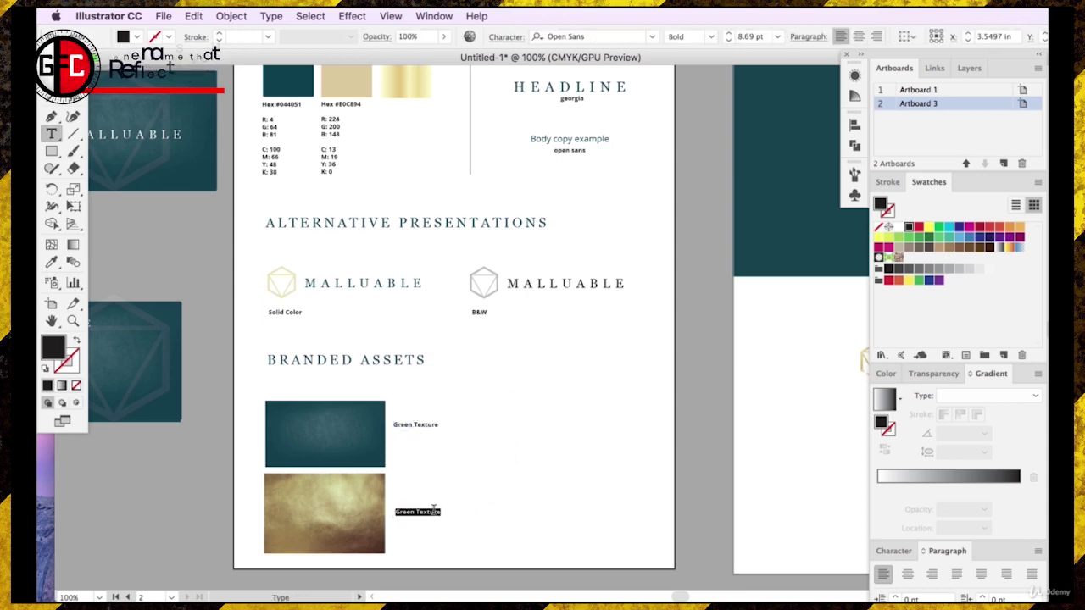
type("Gold")
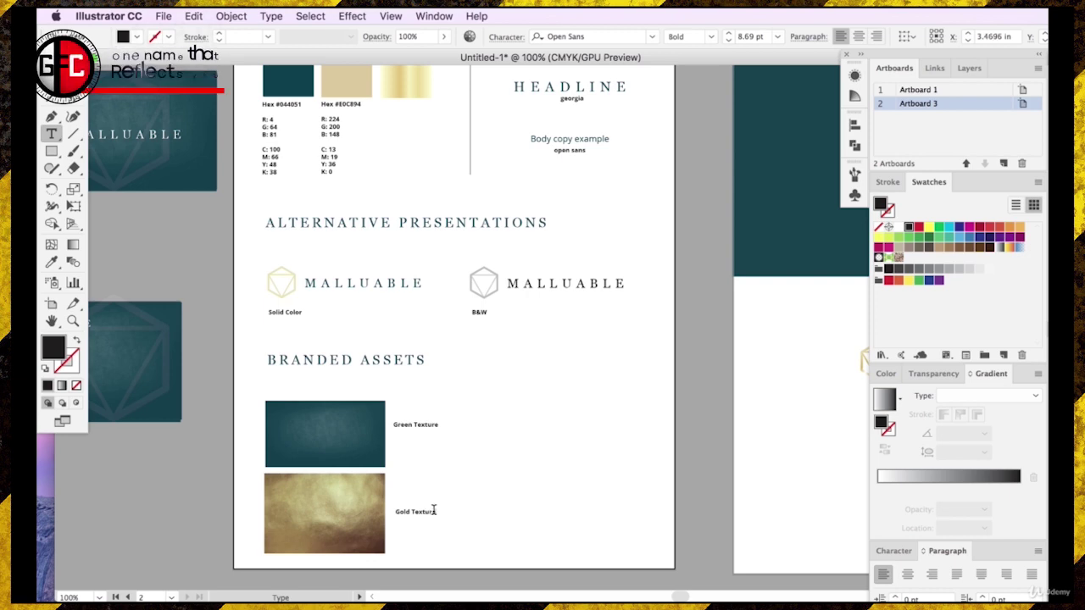
left_click(51, 99)
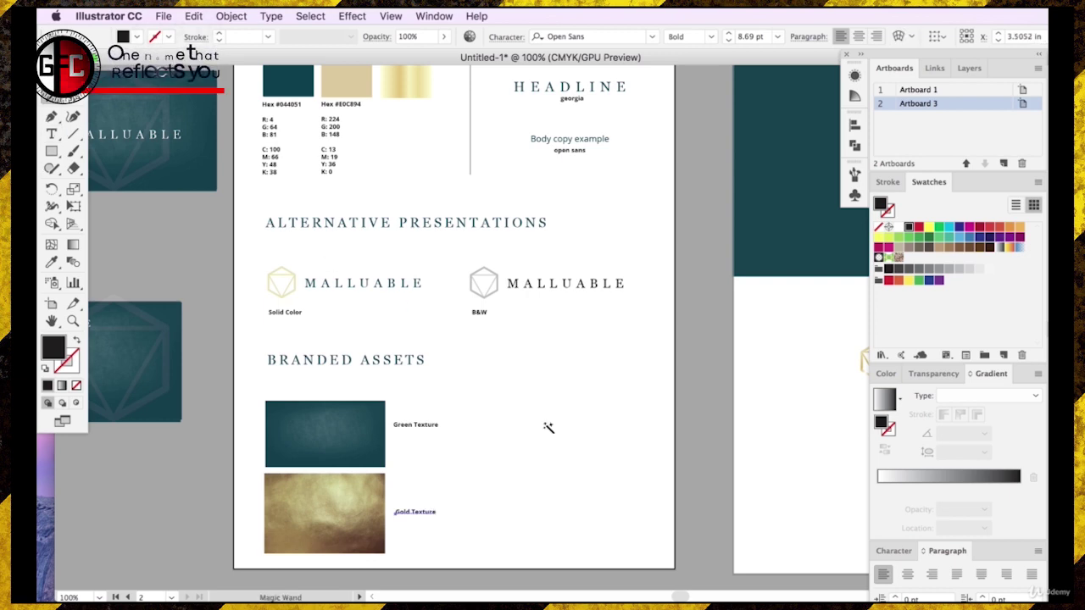
left_click(51, 82)
left_click(167, 226)
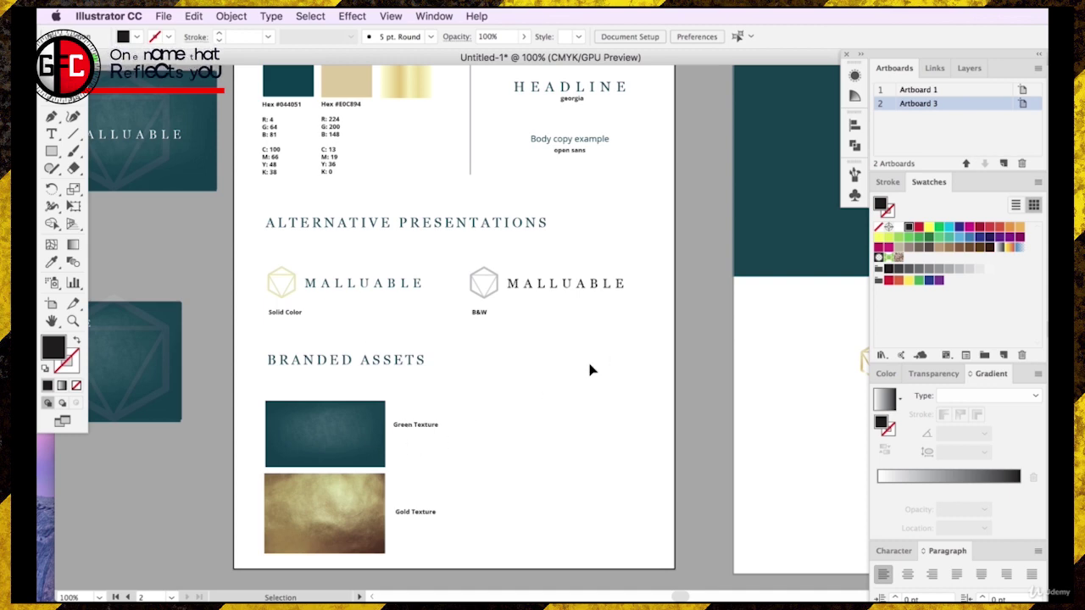
- Move the faint hexagon watermark from the upper business card onto the style sheet, right of the texture labels
mouse_move(684, 595)
left_mouse_down()
mouse_move(697, 596)
mouse_move(663, 595)
mouse_move(678, 593)
left_mouse_up()
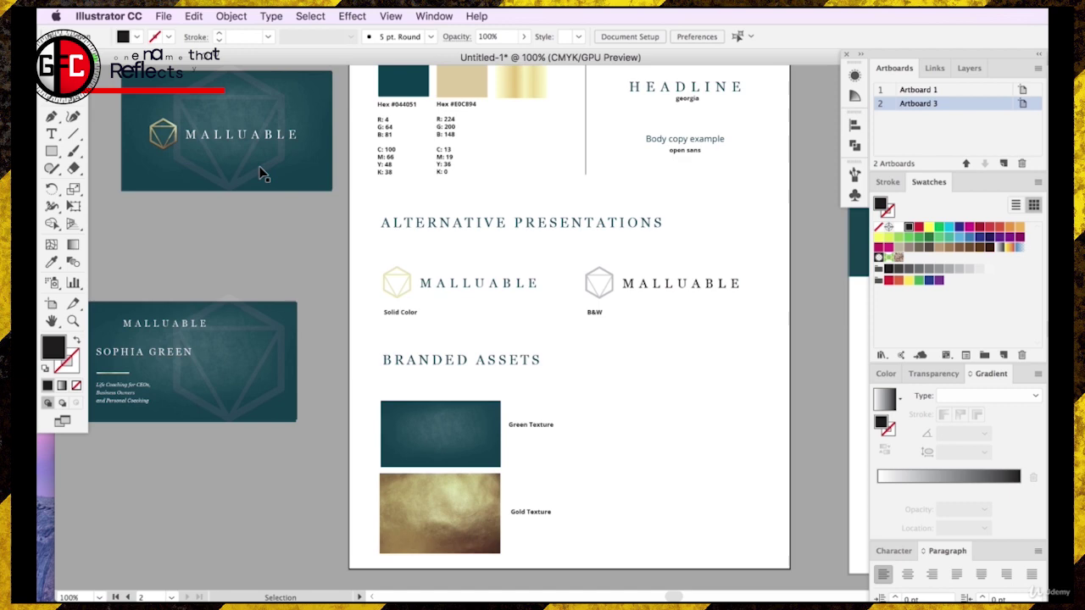
left_click_drag(261, 174, 688, 517)
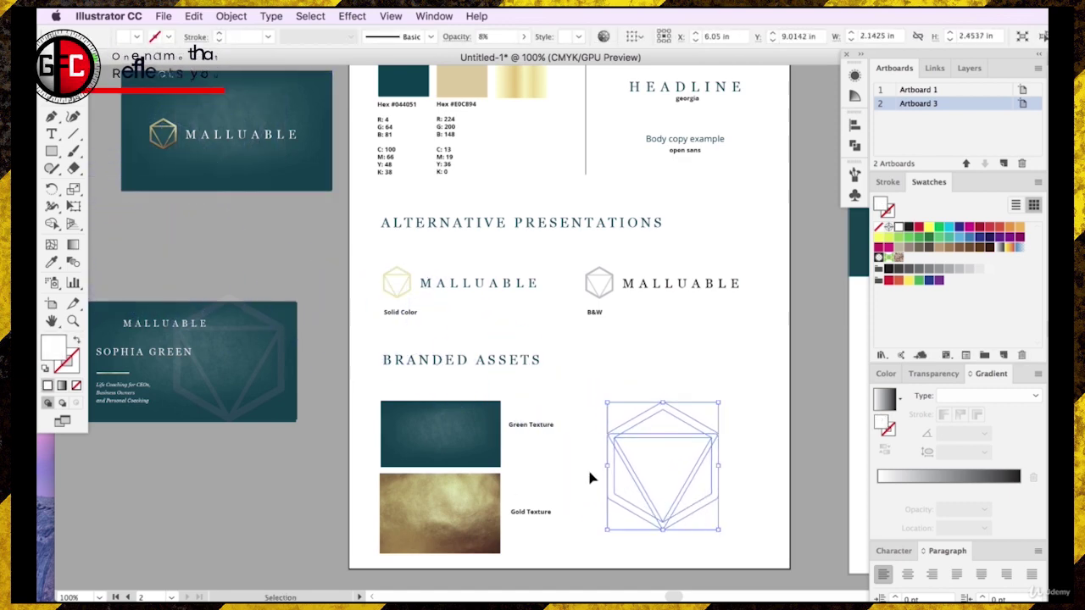
left_click_drag(671, 443, 674, 446)
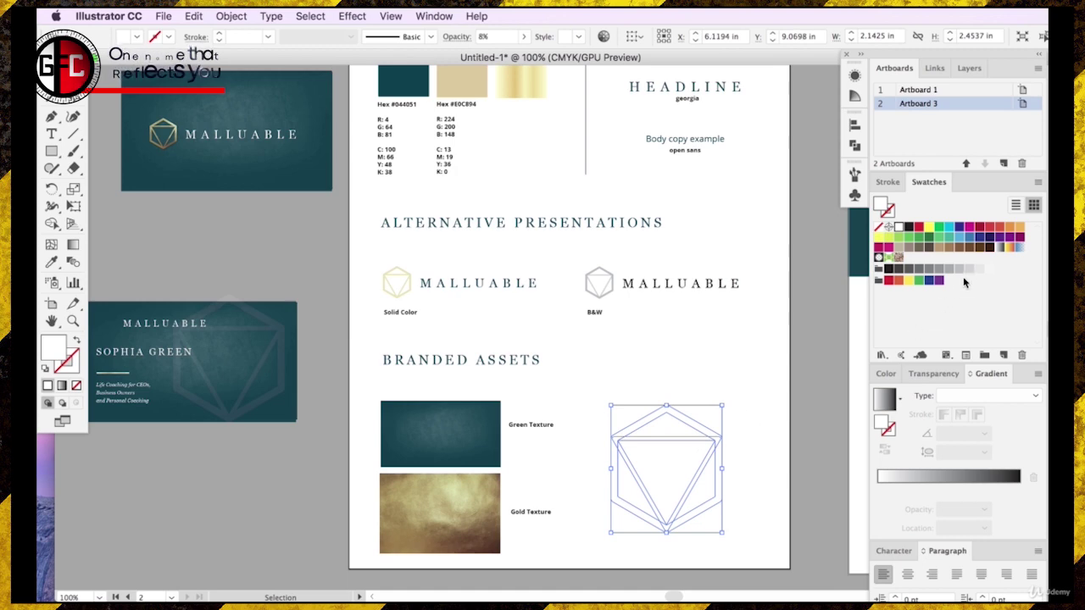
left_click(688, 371)
- Drag the texture image off the upper business card, and place a solid teal rectangle behind the hexagon watermark on the style sheet
left_click_drag(134, 140, 118, 282)
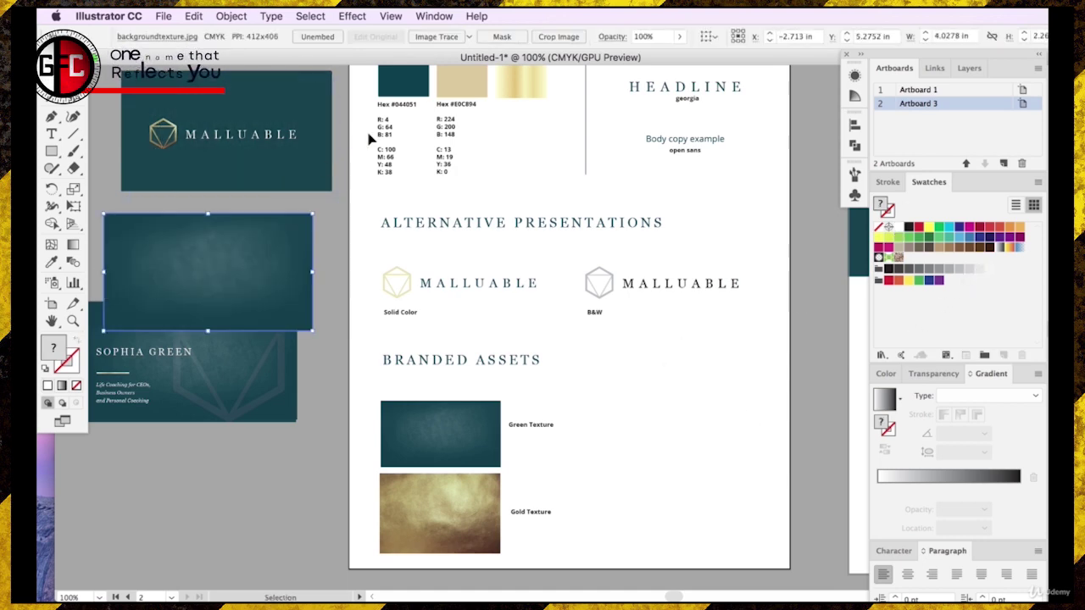
left_click(430, 88)
left_click_drag(430, 88, 733, 439)
left_click_drag(678, 379, 715, 479)
right_click(714, 479)
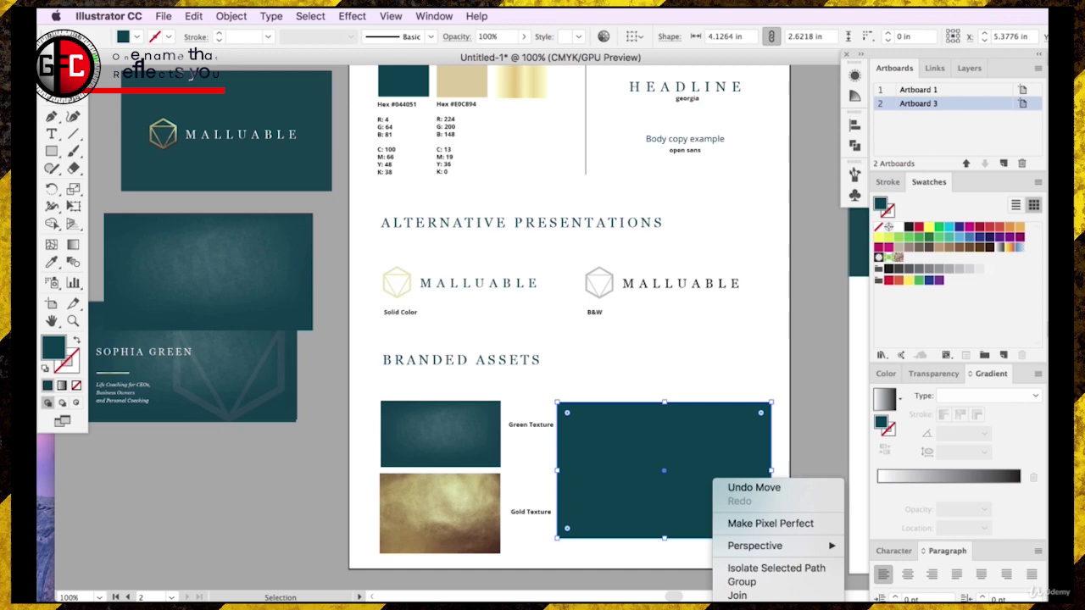
left_click(796, 597)
- Resize the teal rectangle to about 3.40 by 2.84 in around the hexagon watermark, and select the watermark together with it
left_click_drag(770, 403, 782, 390)
left_click_drag(782, 464, 753, 463)
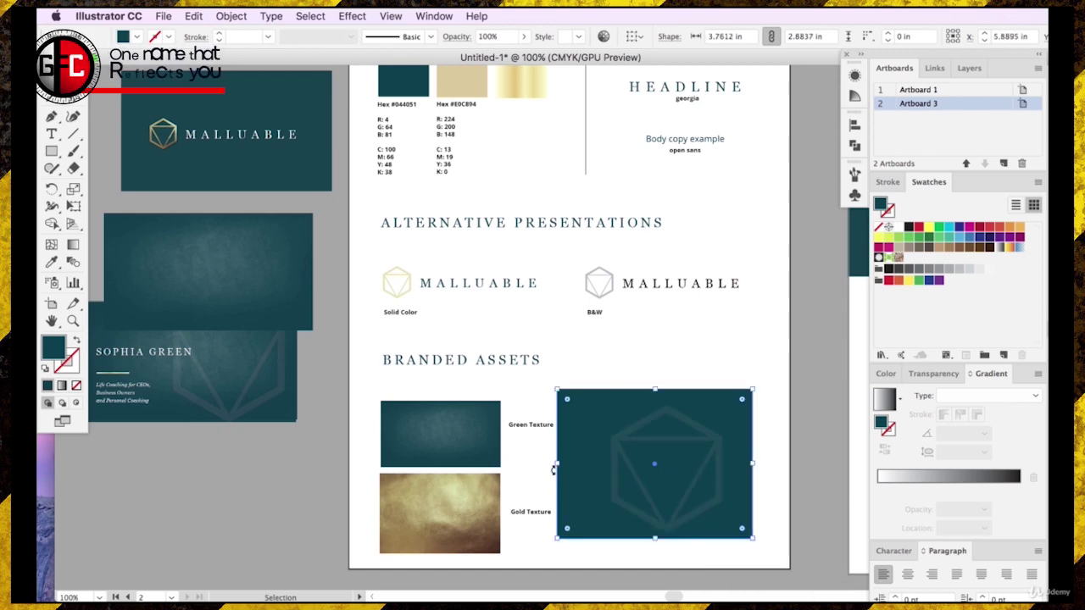
left_click_drag(557, 463, 575, 464)
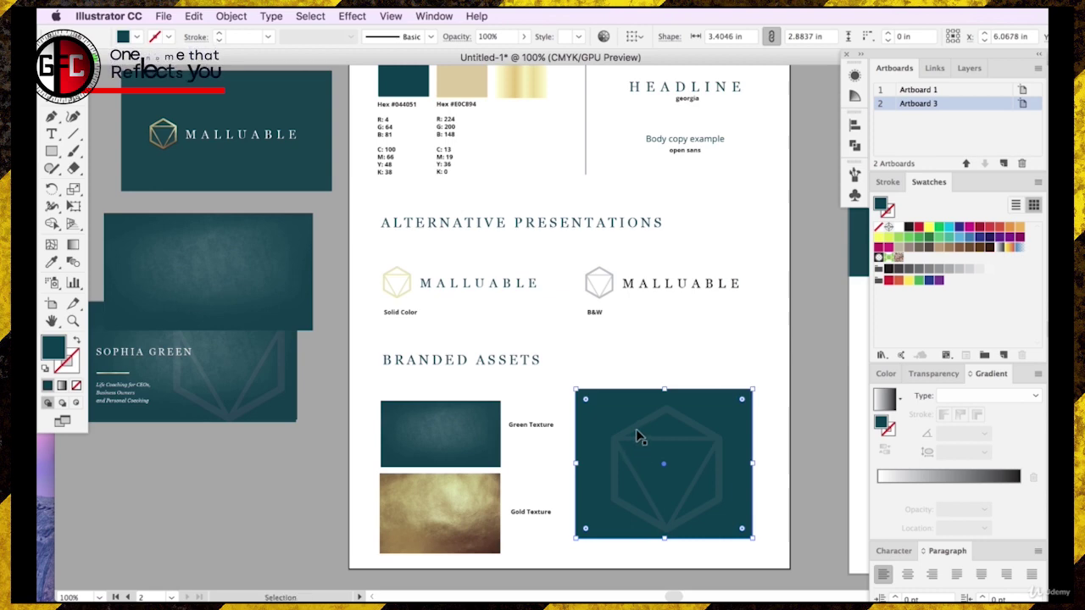
left_click(631, 422, "shift")
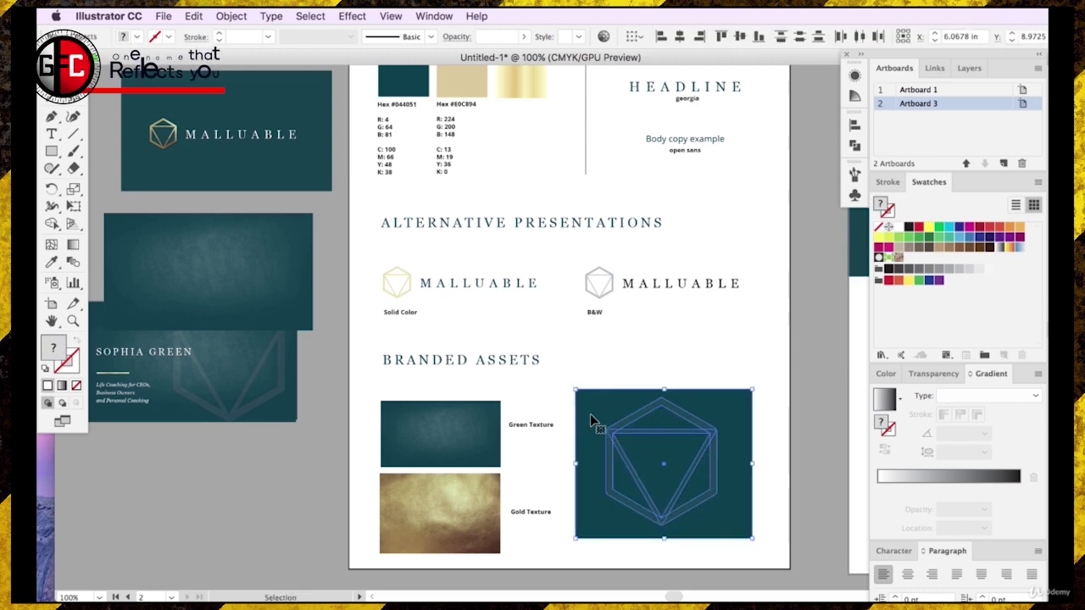
- Move the hexagon watermark and teal rectangle slightly down and right on the style sheet, and set the hexagon's opacity to 12%
left_click_drag(590, 417, 597, 432)
left_click(790, 417)
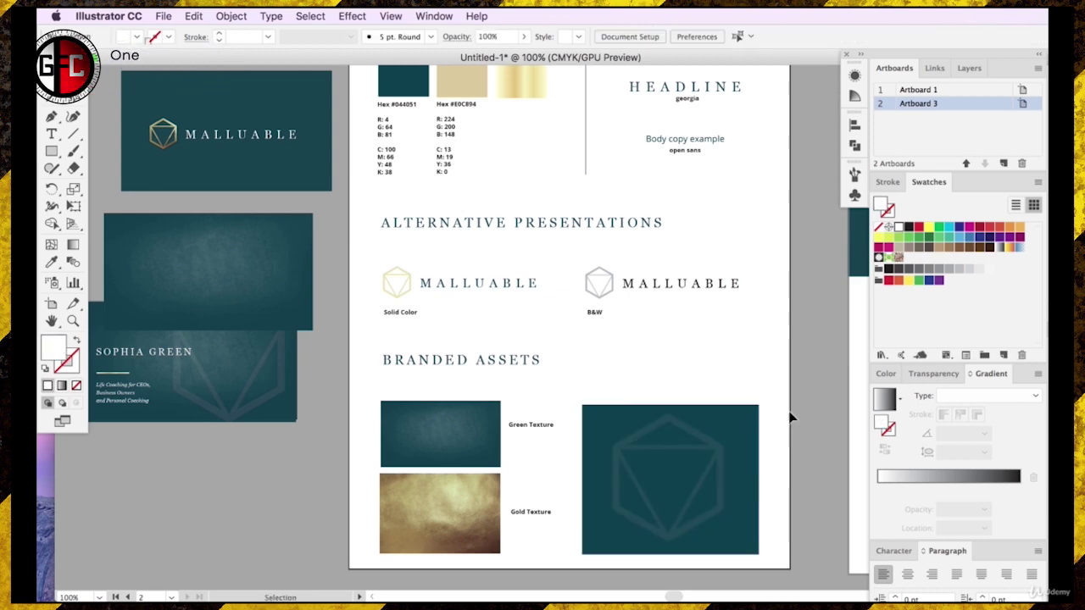
left_click(712, 472)
left_click(938, 374)
left_click(991, 395)
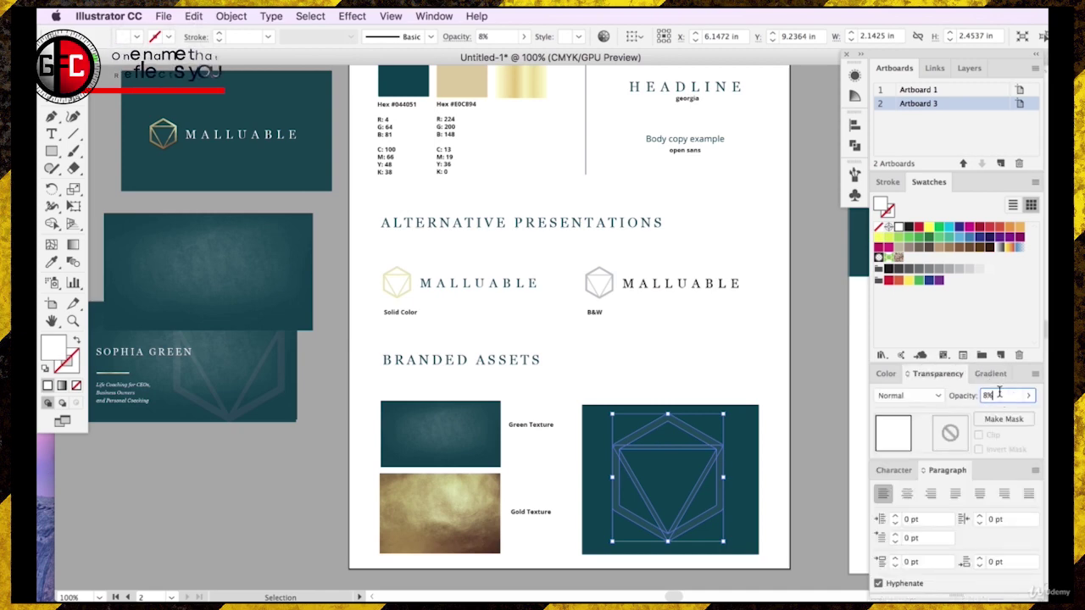
double_click(1000, 394)
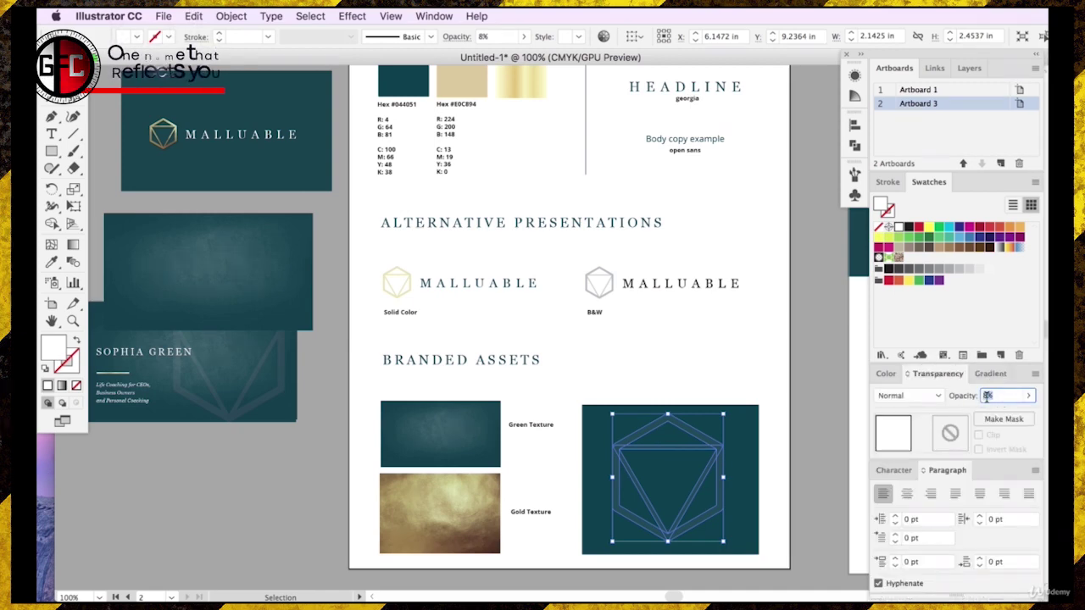
type("112")
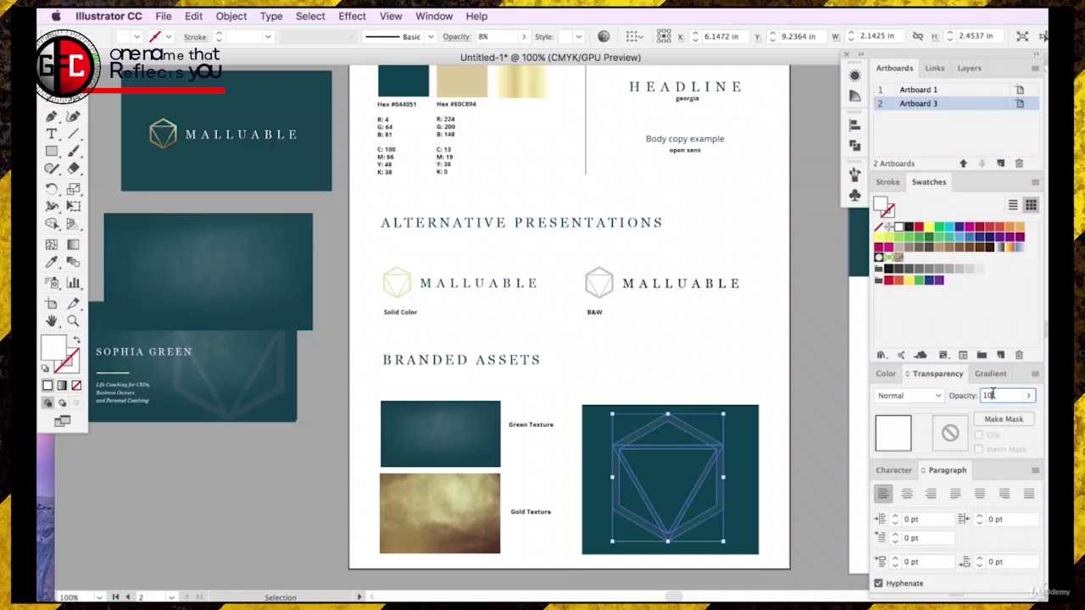
type("2")
key("Return")
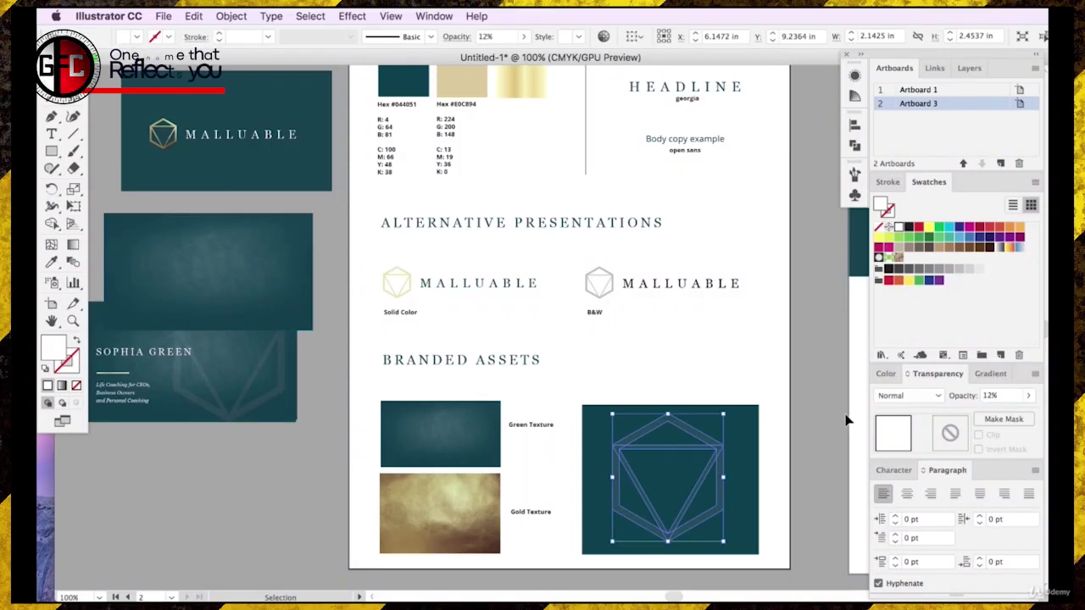
left_click(779, 399)
left_click(709, 458)
left_click(991, 395)
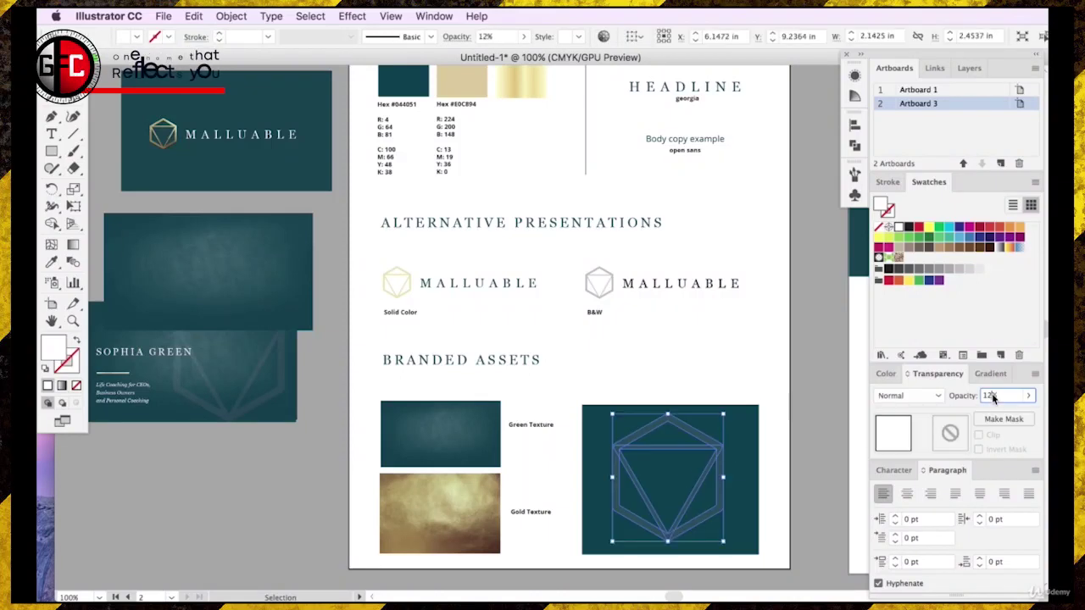
key("Return")
left_click(708, 343)
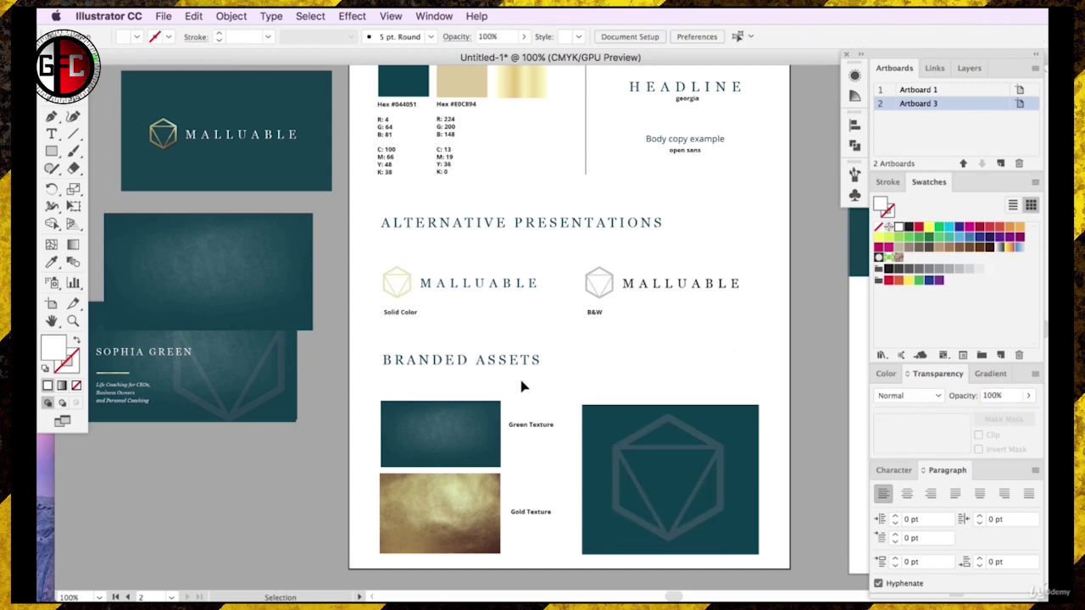
- Nudge the hexagon watermark slightly right within its teal rectangle and shift both a little upward
left_click_drag(697, 431, 700, 430)
left_click_drag(573, 350, 723, 493)
left_click(746, 314)
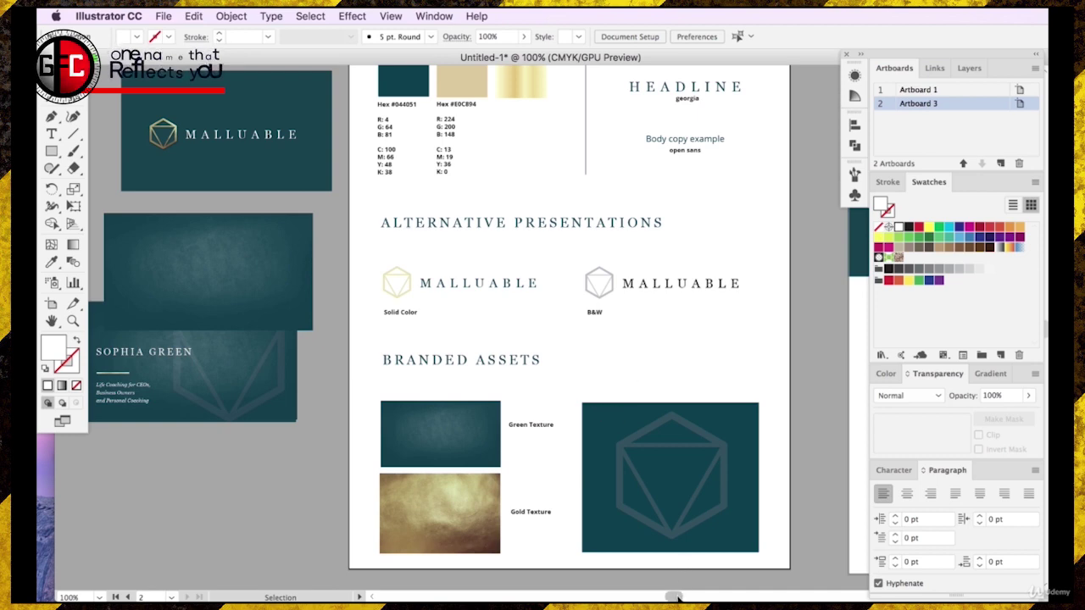
- Move the loose teal texture image off the lower business card onto the empty canvas beside the cards
scroll(673, 593, "left", 10)
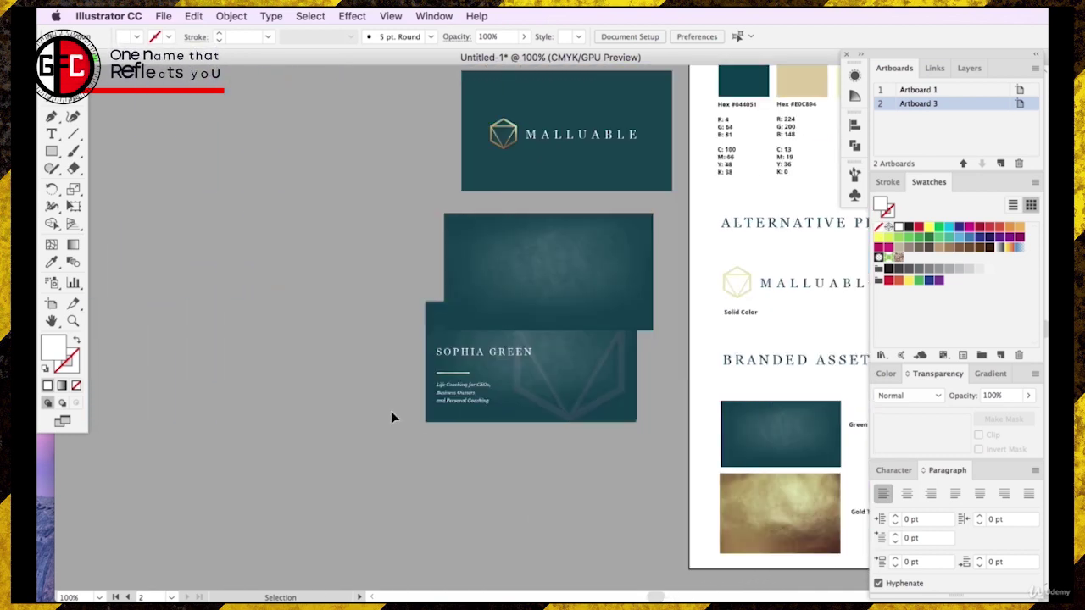
scroll(534, 370, "up", 5)
left_click_drag(525, 392, 326, 330)
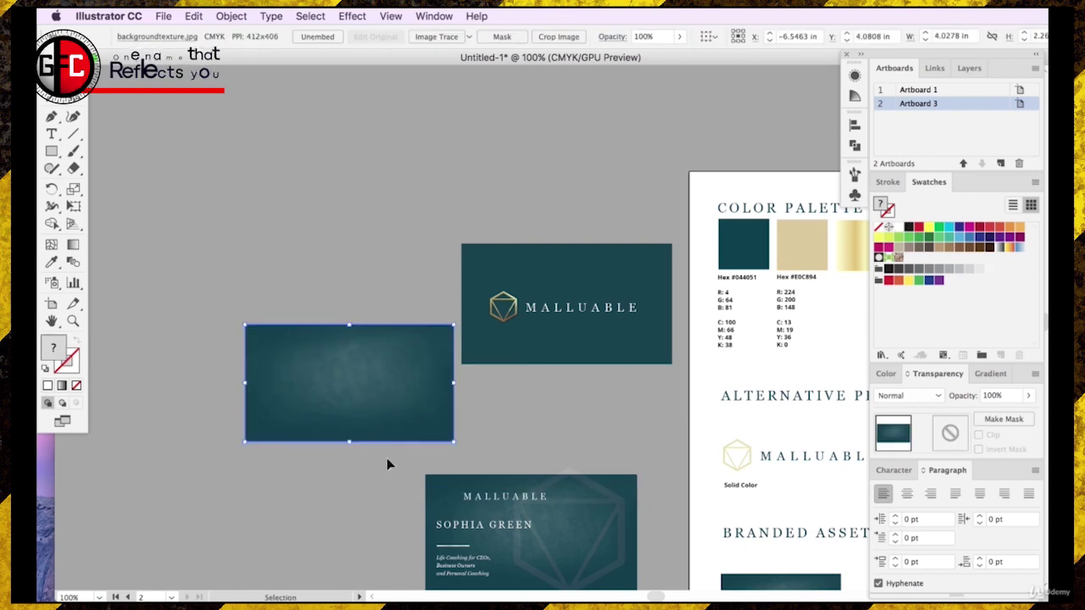
- Copy the italic Life Coaching tagline from the lower business card and paste a duplicate of it
scroll(541, 568, "down", 1)
left_click(466, 555)
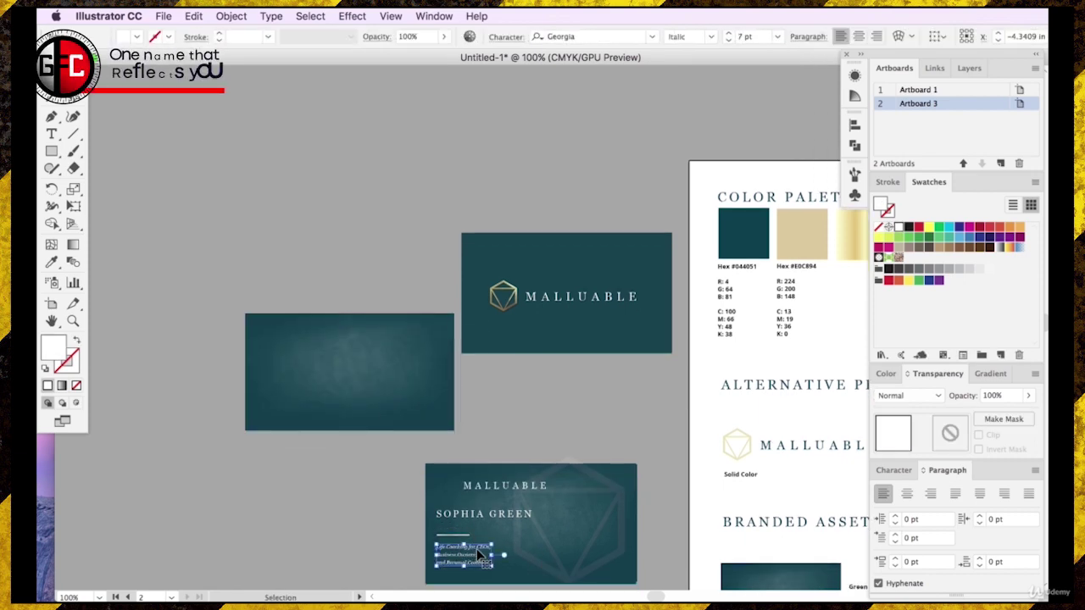
double_click(477, 555)
left_click_drag(473, 548, 440, 549)
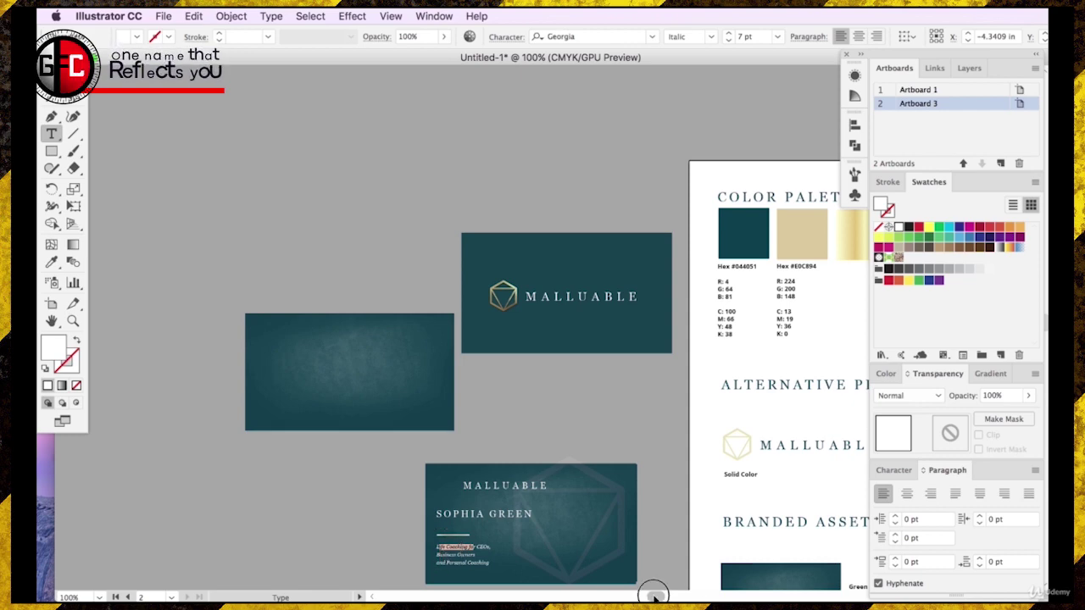
left_click_drag(653, 595, 660, 596)
scroll(369, 396, "down", 3)
left_click(53, 98)
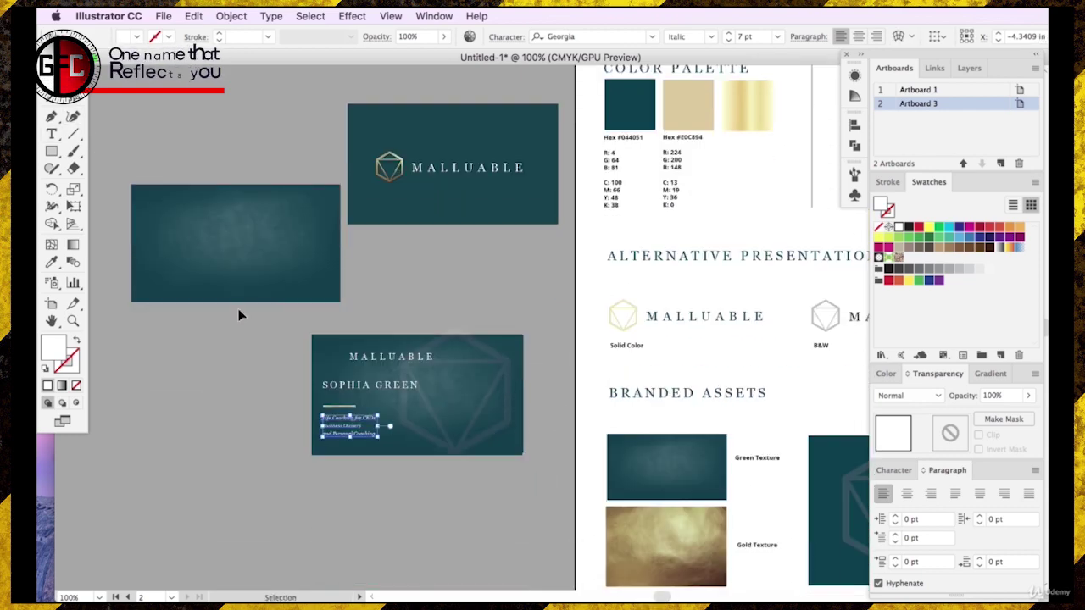
key("super+c")
key("super+v")
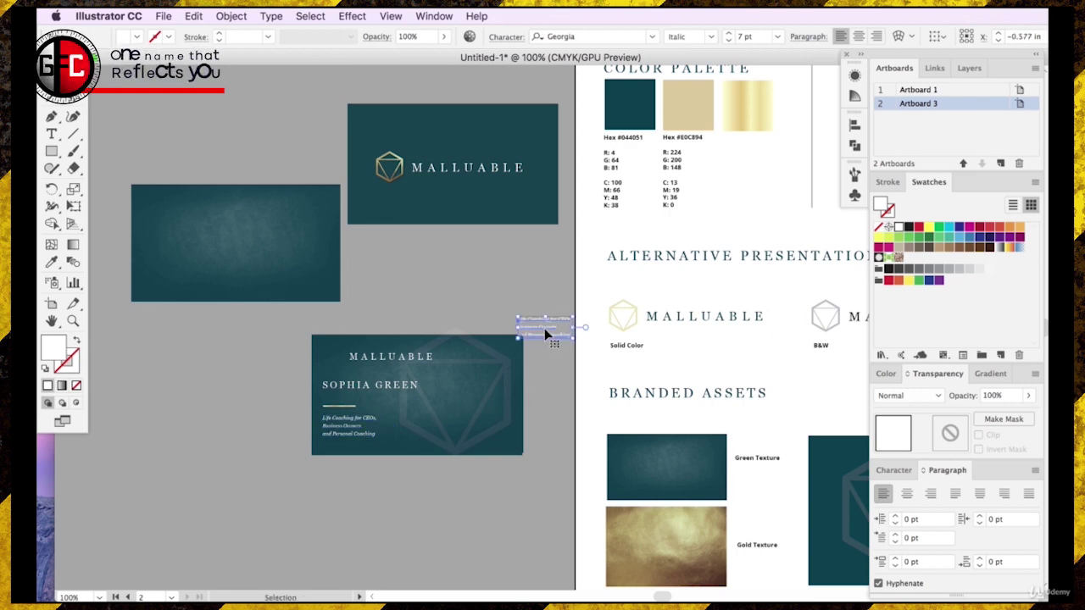
- Recolor the pasted tagline dark gray and move it onto the style sheet, between the color values and the vertical divider
left_click_drag(544, 328, 727, 215)
left_click(442, 240)
left_click(527, 325)
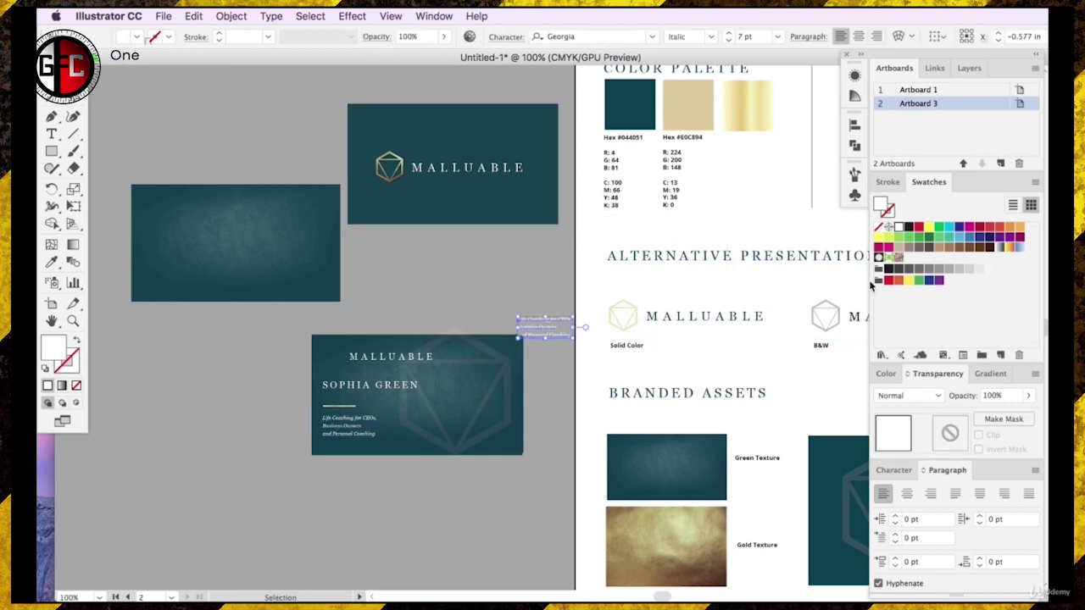
left_click(897, 270)
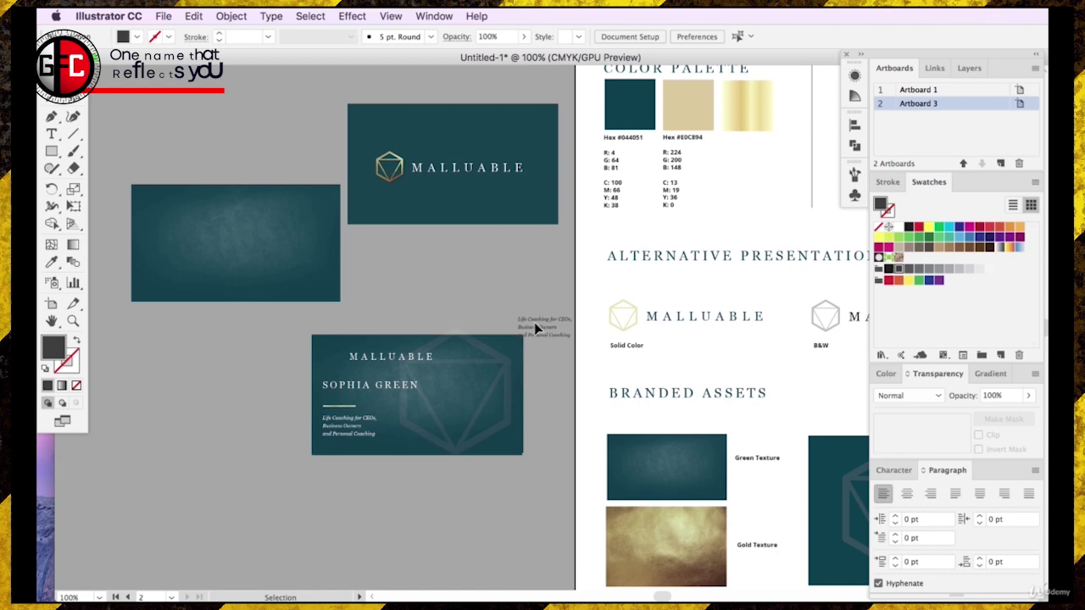
left_click_drag(534, 322, 763, 199)
scroll(746, 331, "right", 6)
scroll(746, 331, "up", 2)
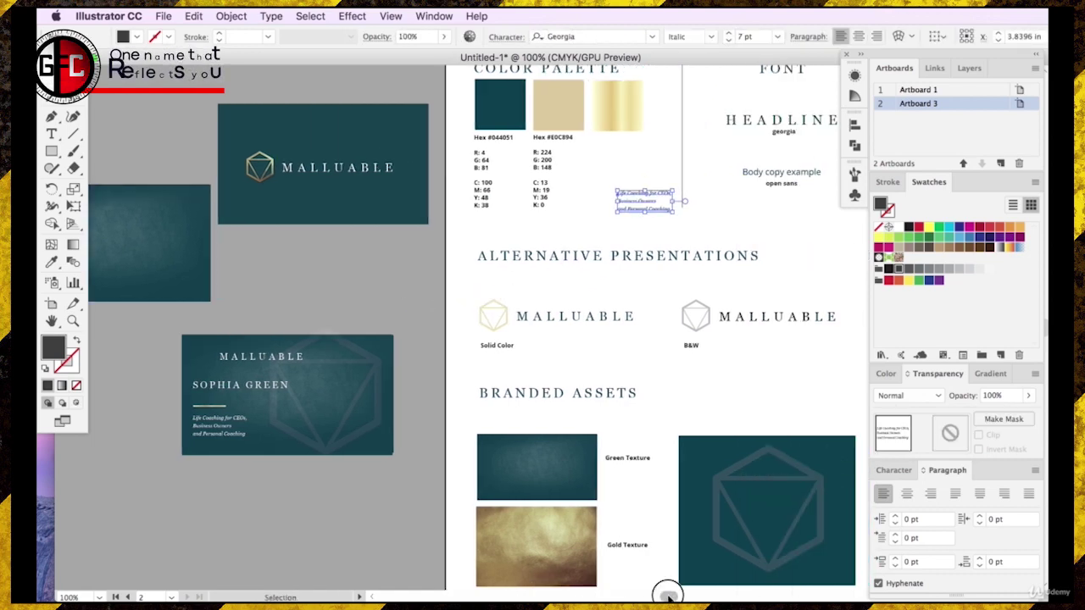
- Raise the Body copy example and its open sans label slightly, and place a duplicate of both below them in the font section
scroll(667, 344, "up", 5)
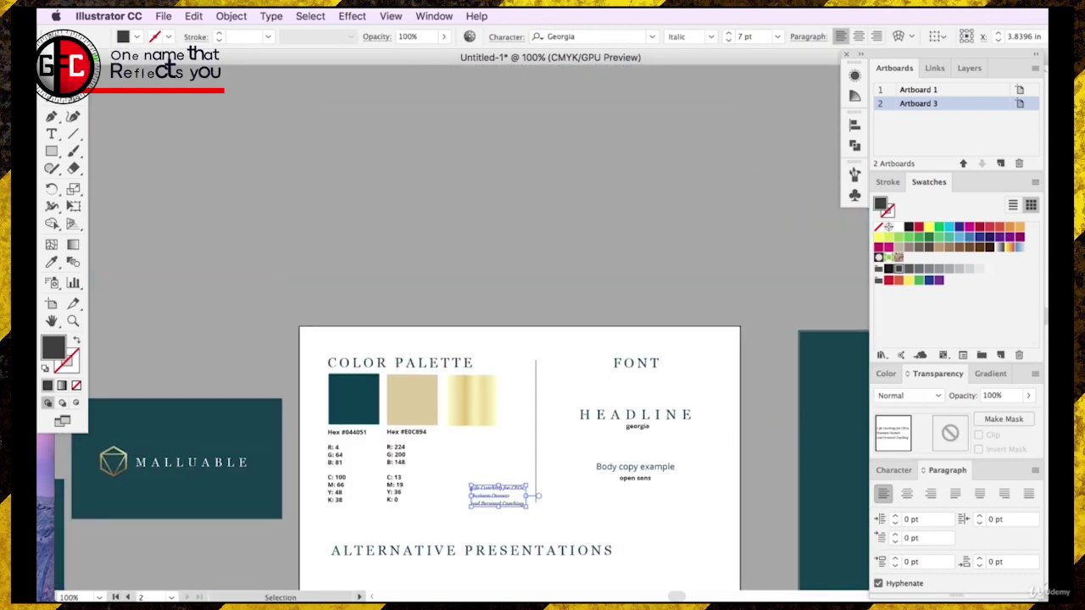
left_click(88, 595)
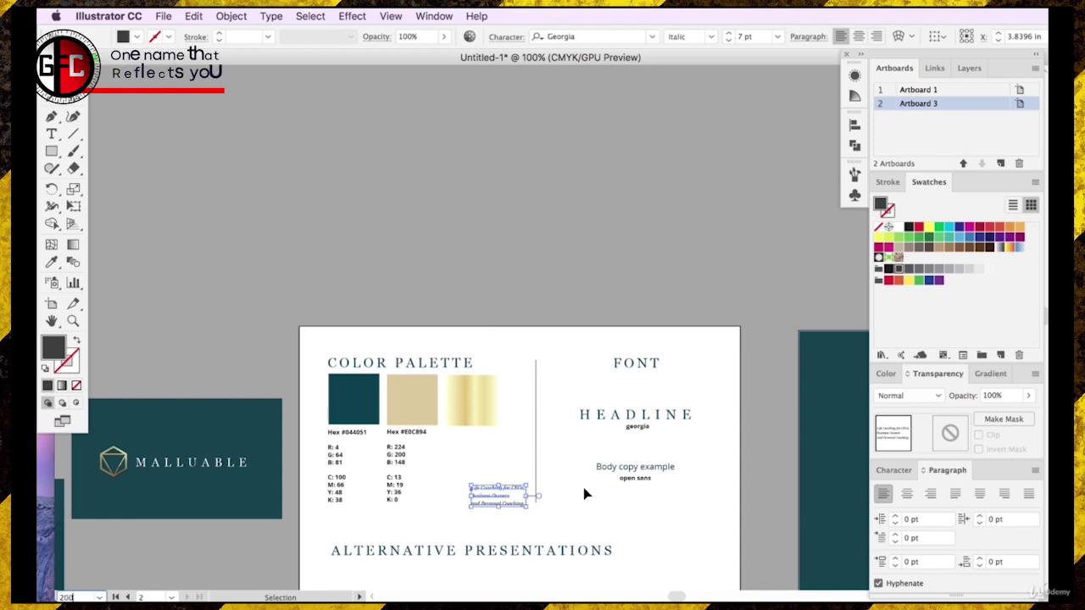
type("200")
key("Return")
scroll(677, 585, "right", 6)
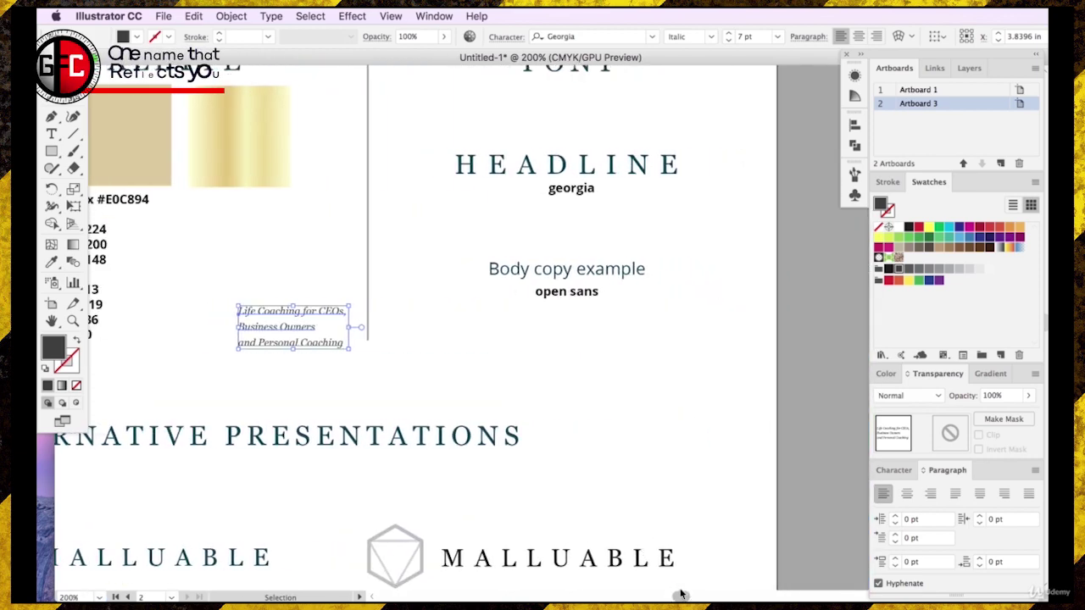
left_click(505, 294)
mouse_move(613, 293)
left_mouse_down()
mouse_move(615, 362)
mouse_move(619, 273)
left_mouse_up()
- Change the upper Body copy example text to read Sub Heading
key("t")
triple_click(620, 272)
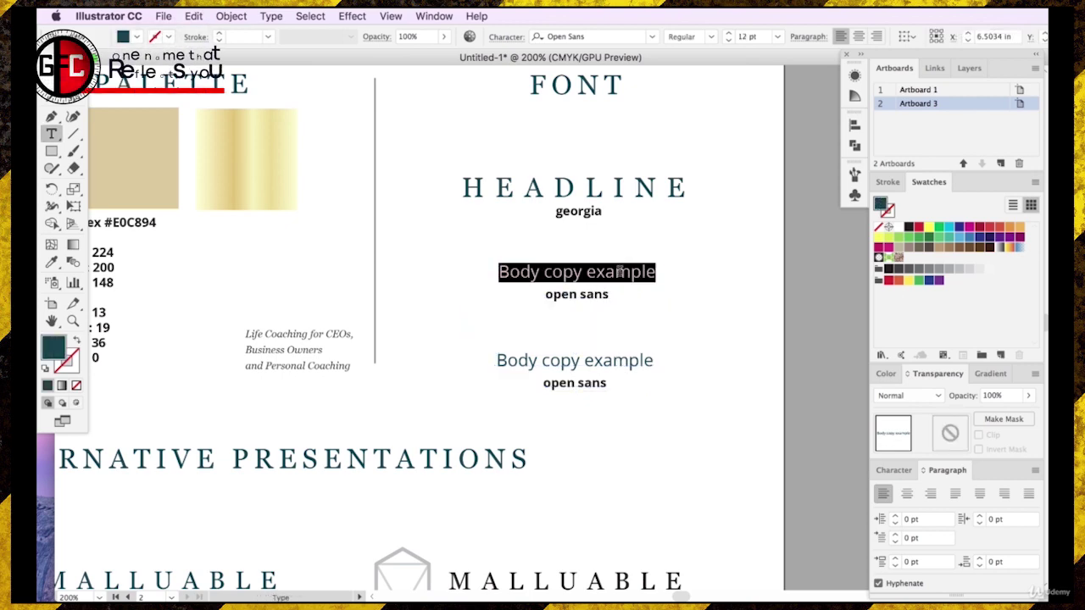
type("Sub heading")
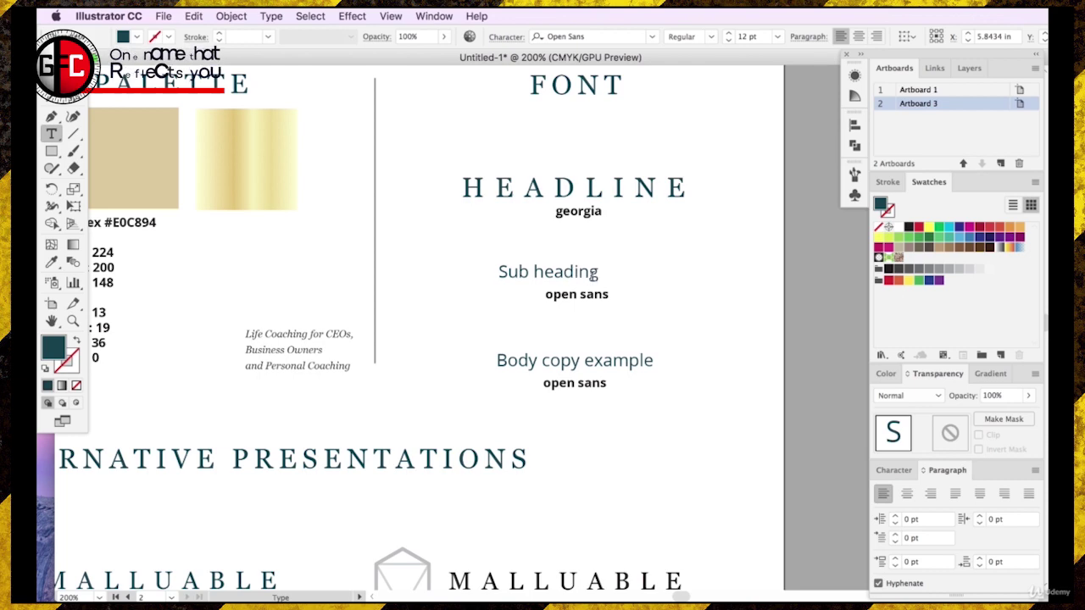
left_click_drag(546, 272, 534, 269)
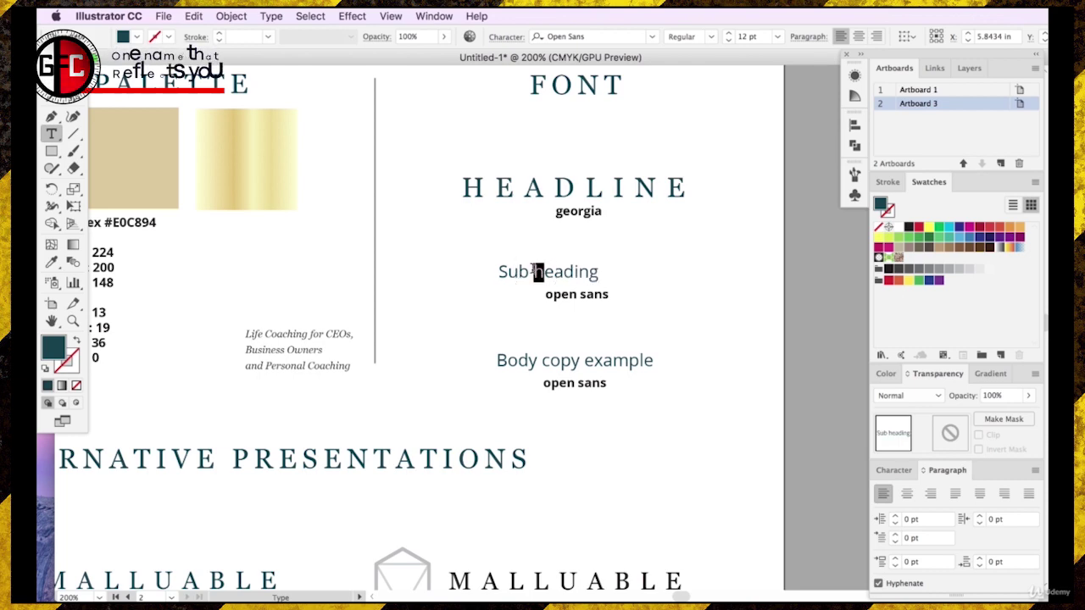
type("h")
key("BackSpace")
type("H")
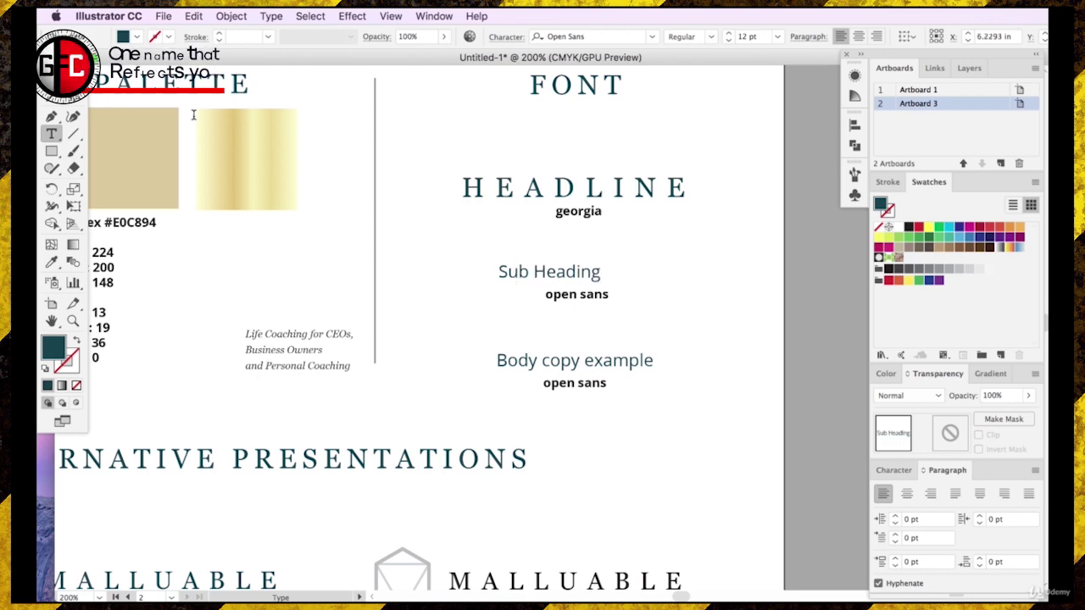
- Move the italic tagline closer to the font samples, over the vertical divider, and center-align its paragraph
key("Escape")
left_click_drag(310, 340, 426, 290)
left_click(859, 36)
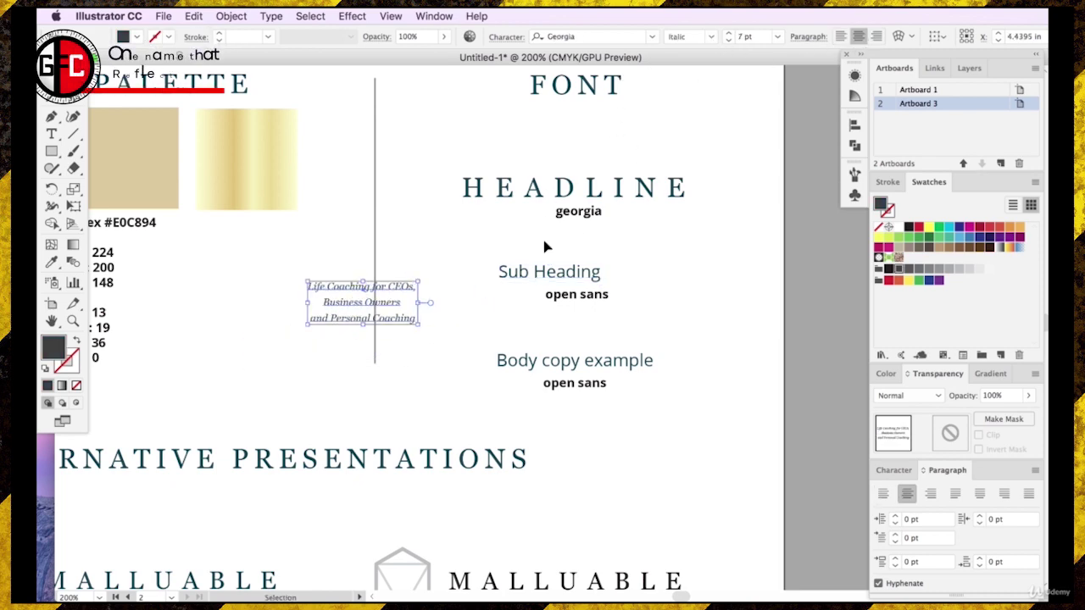
- Change the label under the Sub Heading sample to read georgia italic and select it as an object
double_click(576, 294)
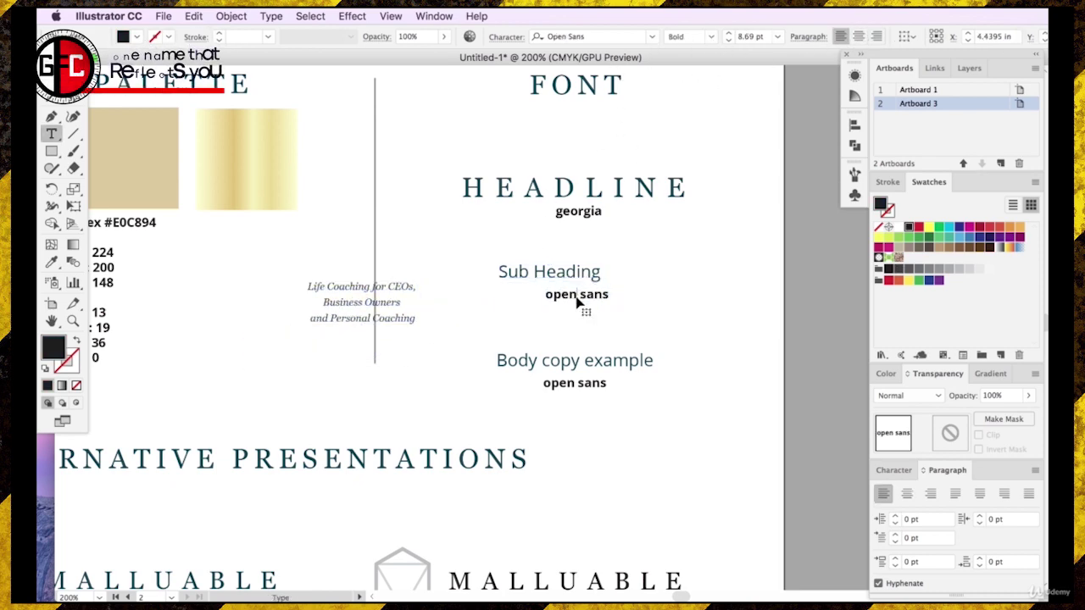
key("ctrl+a")
type("g")
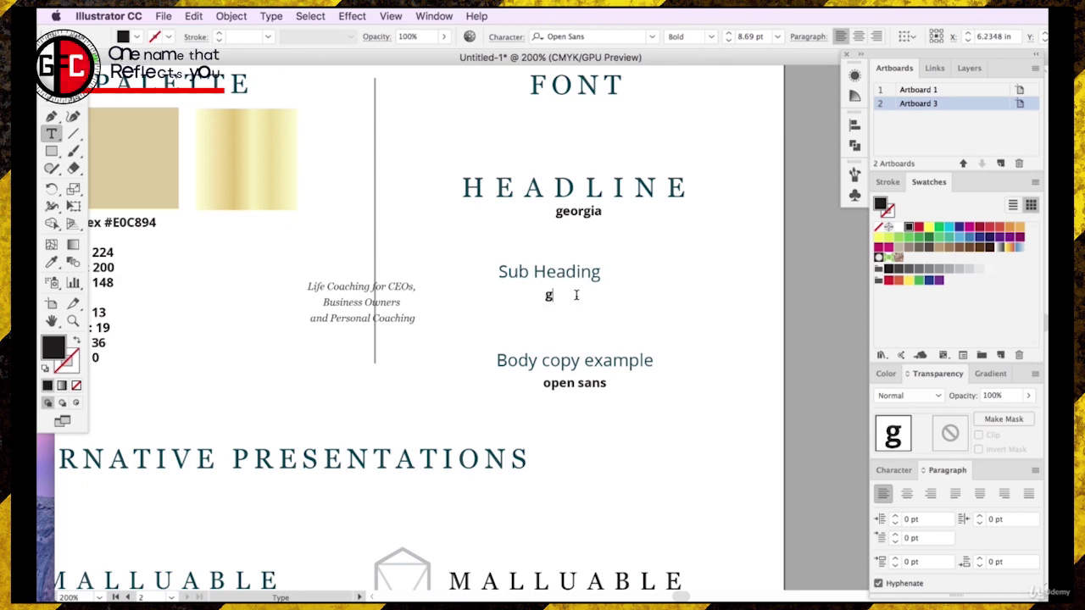
type("eorgia ")
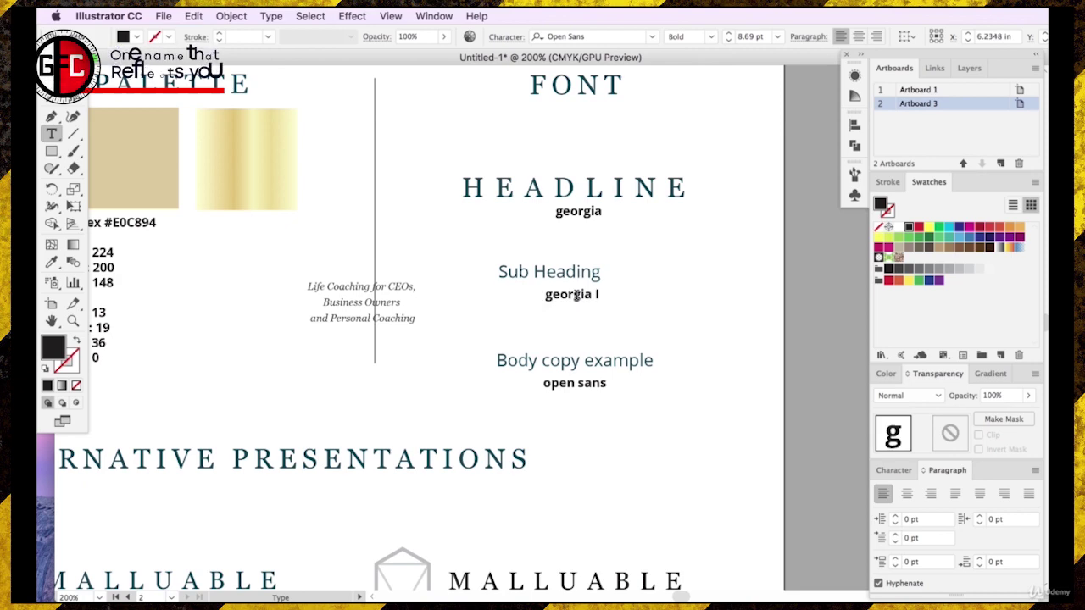
type("italic")
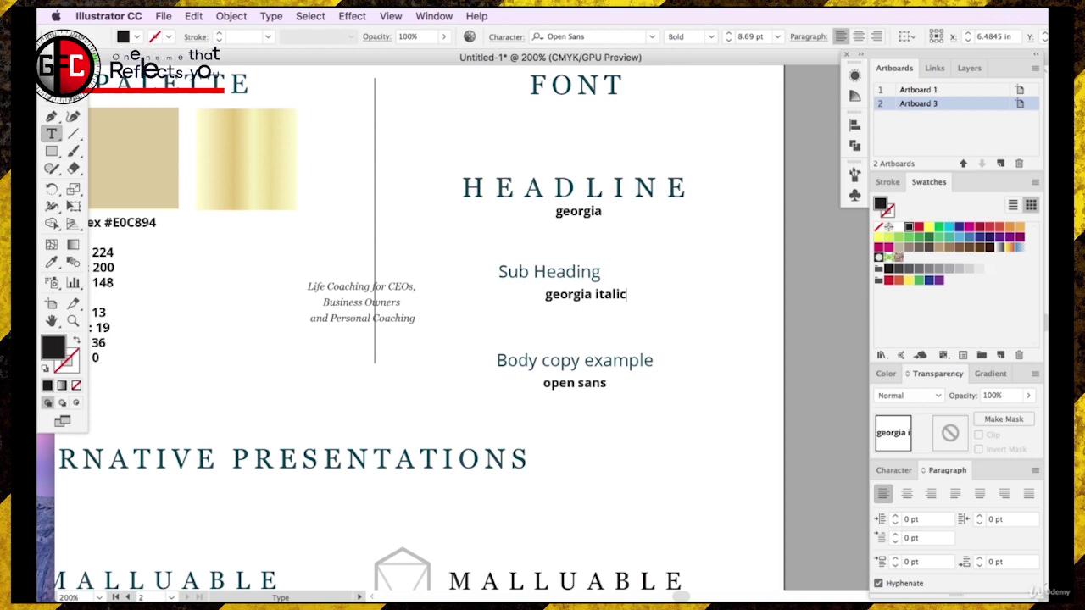
left_click(51, 83)
left_click(642, 249)
double_click(600, 296)
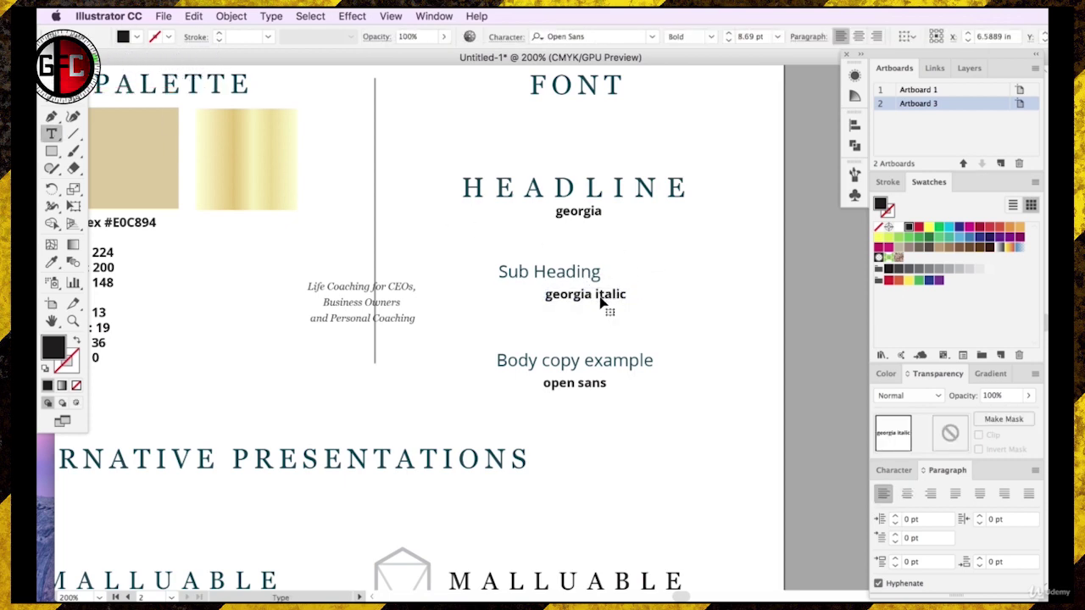
left_click(51, 83)
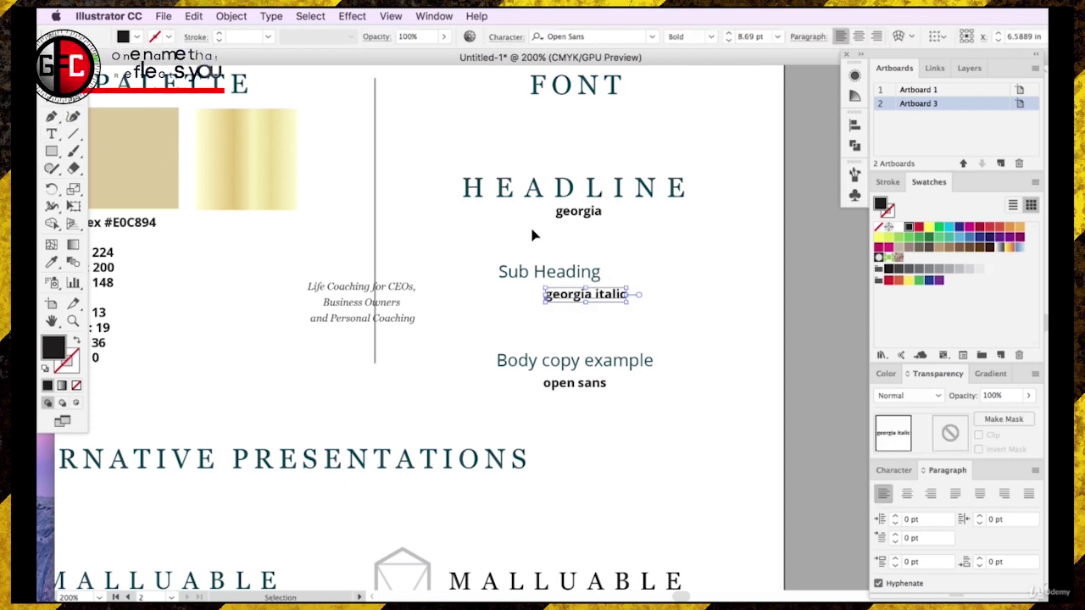
- Shift the georgia italic label left to center it in the font column, and delete the Sub Heading text above it
left_click_drag(612, 295, 602, 298)
left_click(578, 270)
left_click(597, 283)
key("Delete")
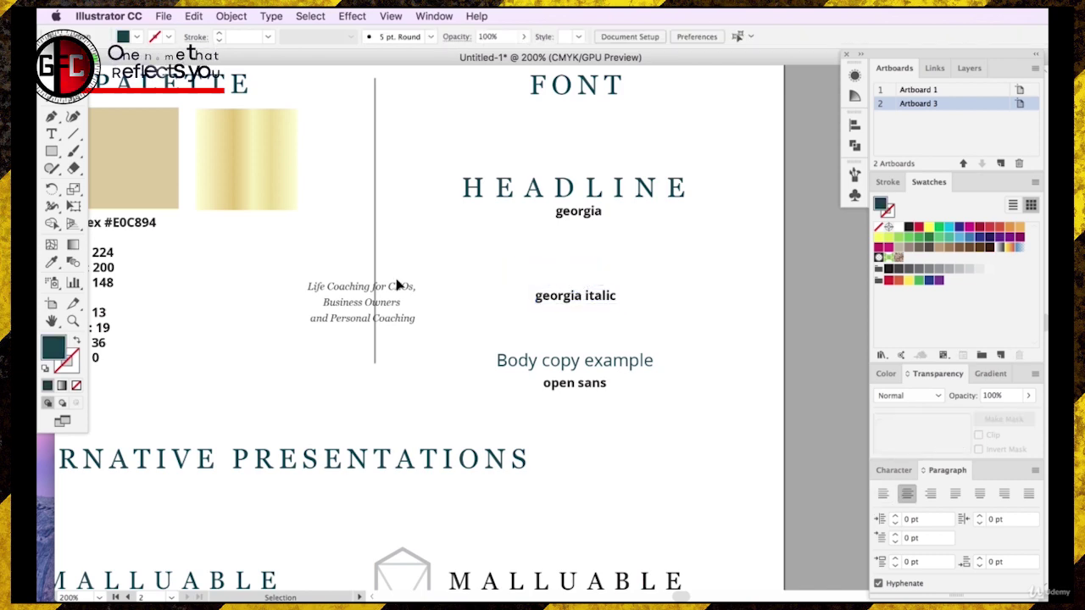
- Place the italic tagline above the georgia italic label, and even out the spacing by lowering that label and raising the HEADLINE sample
left_click_drag(399, 283, 593, 250)
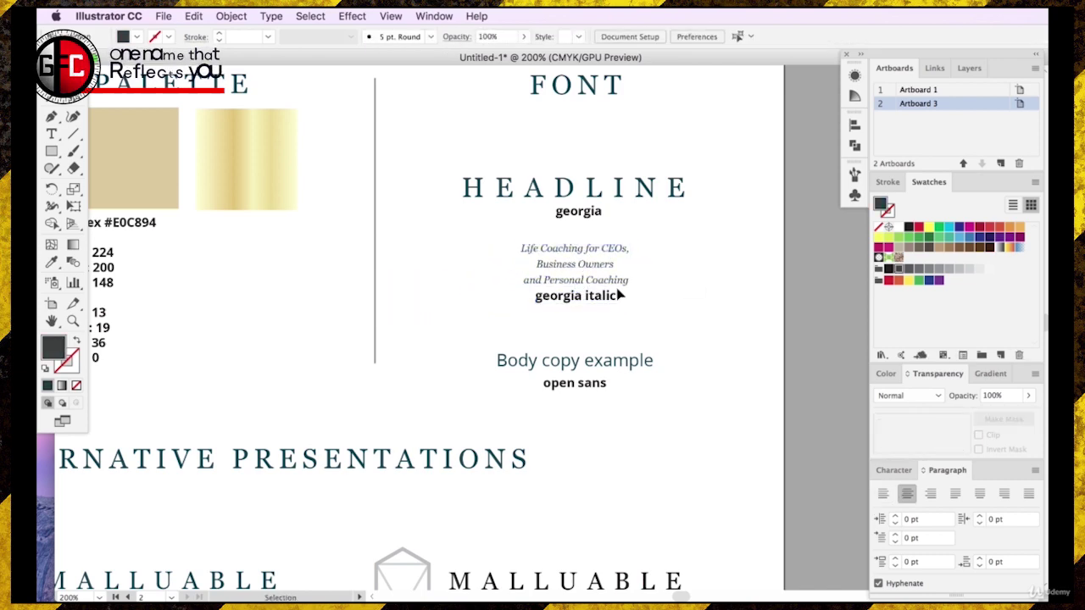
left_click_drag(598, 302, 597, 310)
left_click(599, 272)
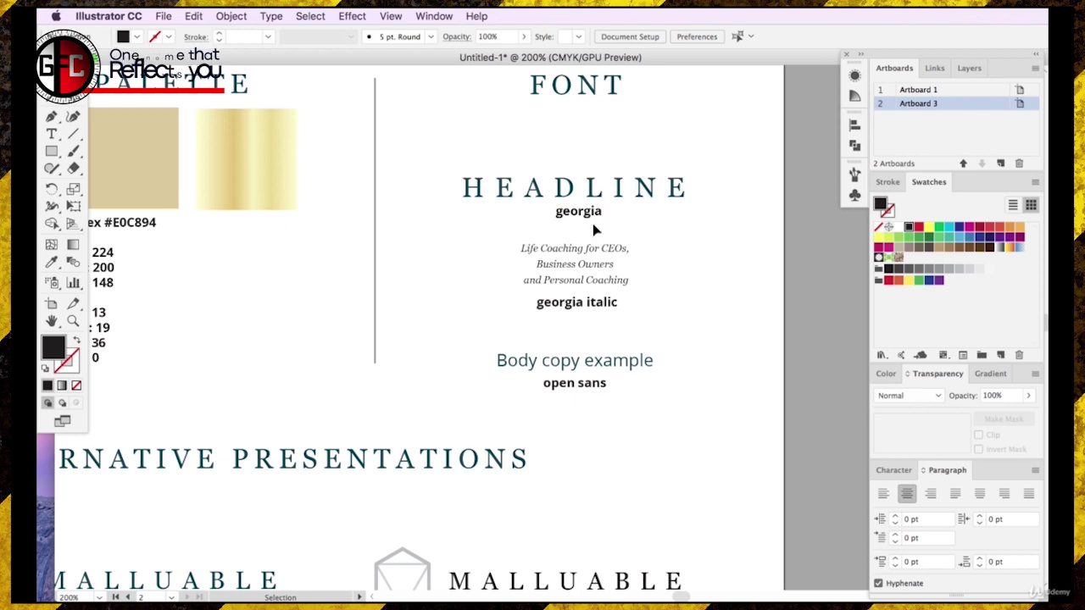
left_click_drag(610, 200, 610, 188)
left_click(681, 322)
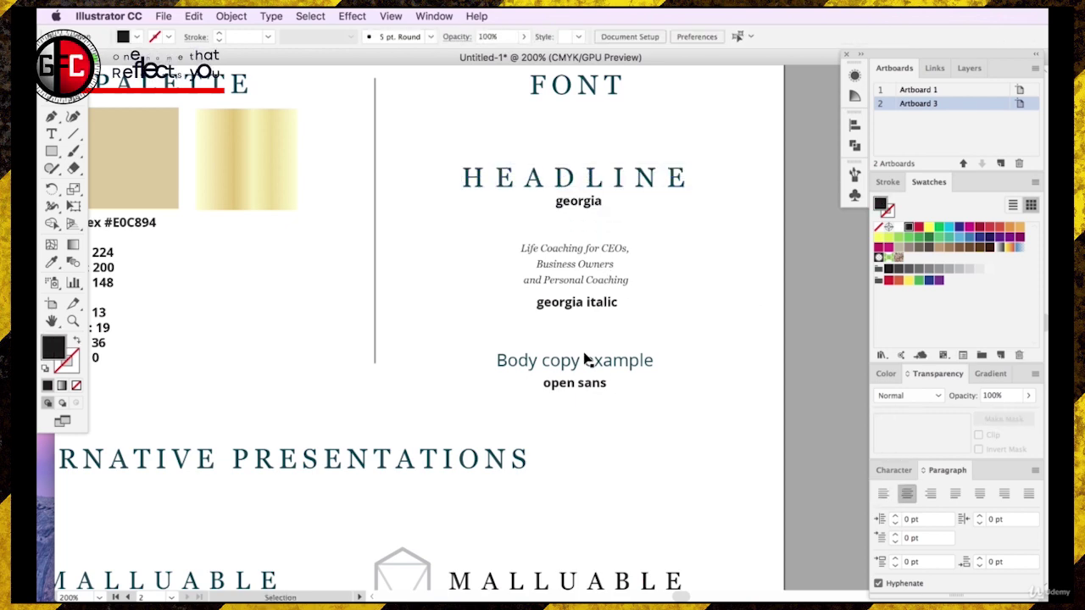
- Scale the Body copy example text down to about 8.1 pt and enlarge the italic tagline to about 9.72 pt
left_click(625, 358)
left_click_drag(657, 350, 629, 361)
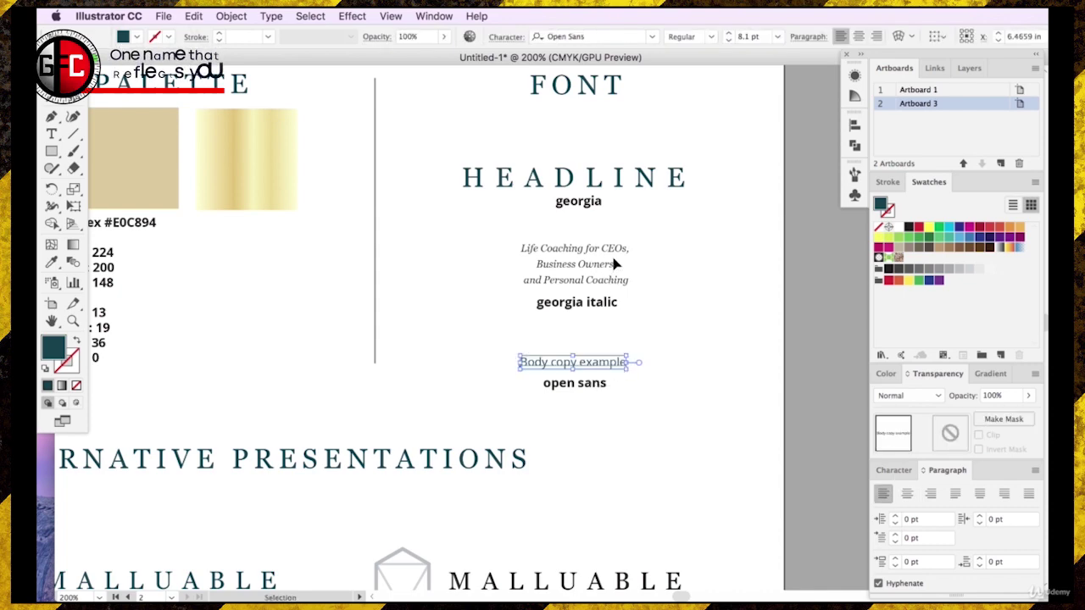
left_click(613, 251)
mouse_move(629, 243)
left_mouse_down()
mouse_move(674, 227)
mouse_move(621, 245)
mouse_move(596, 313)
mouse_move(625, 249)
mouse_move(622, 262)
left_mouse_up()
left_click(718, 262)
- Replace the three-line italic tagline with the text Sub Heading Font
key("t")
left_click(527, 264)
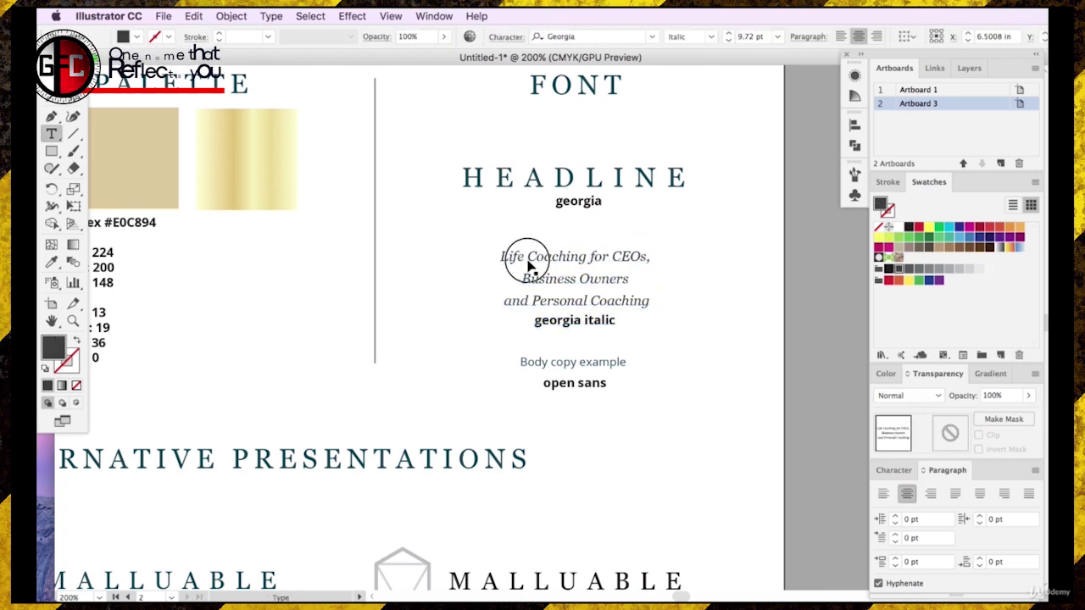
key("super+a")
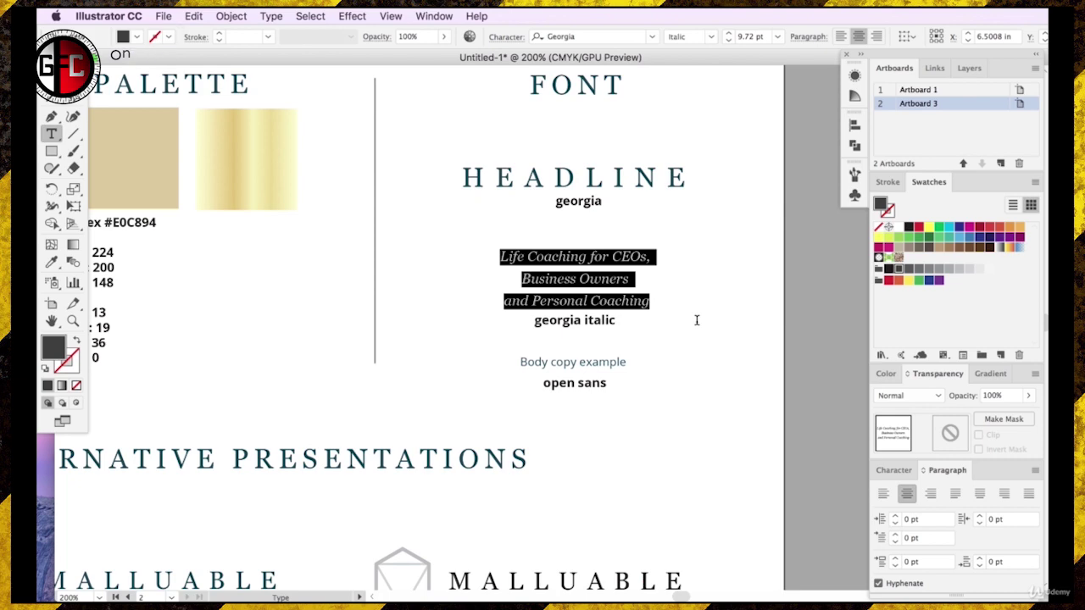
type("S")
key("BackSpace")
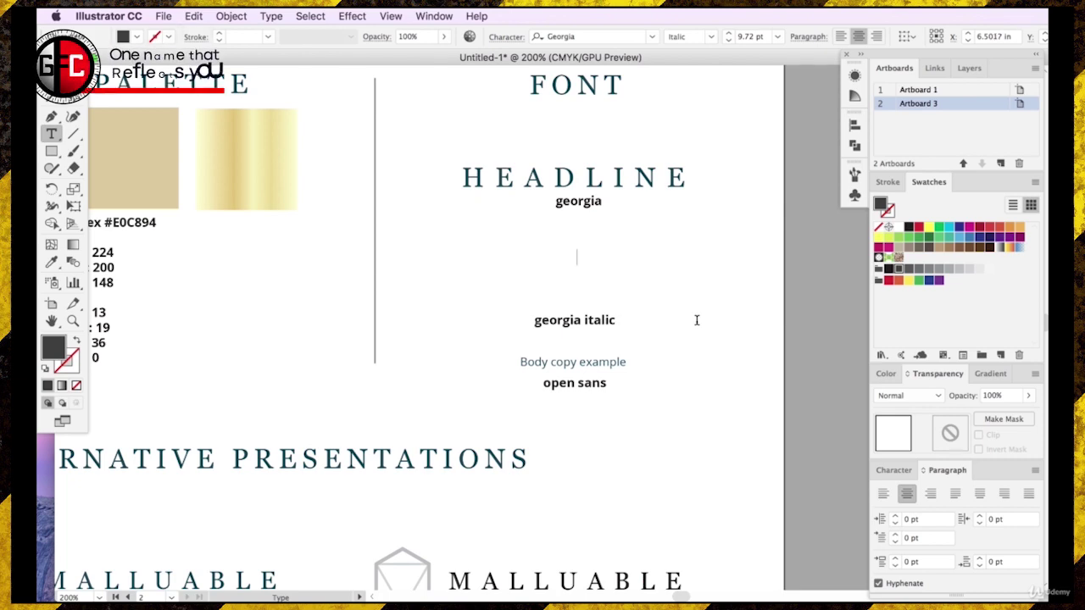
type("Sub Heading Fo")
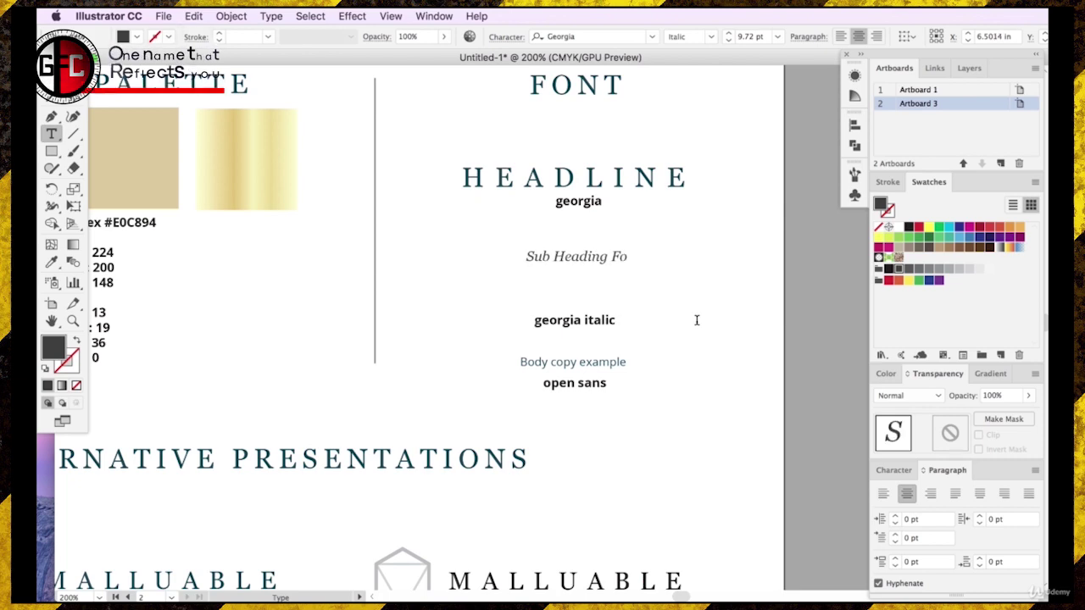
type("nt")
key("Escape")
left_click(435, 211)
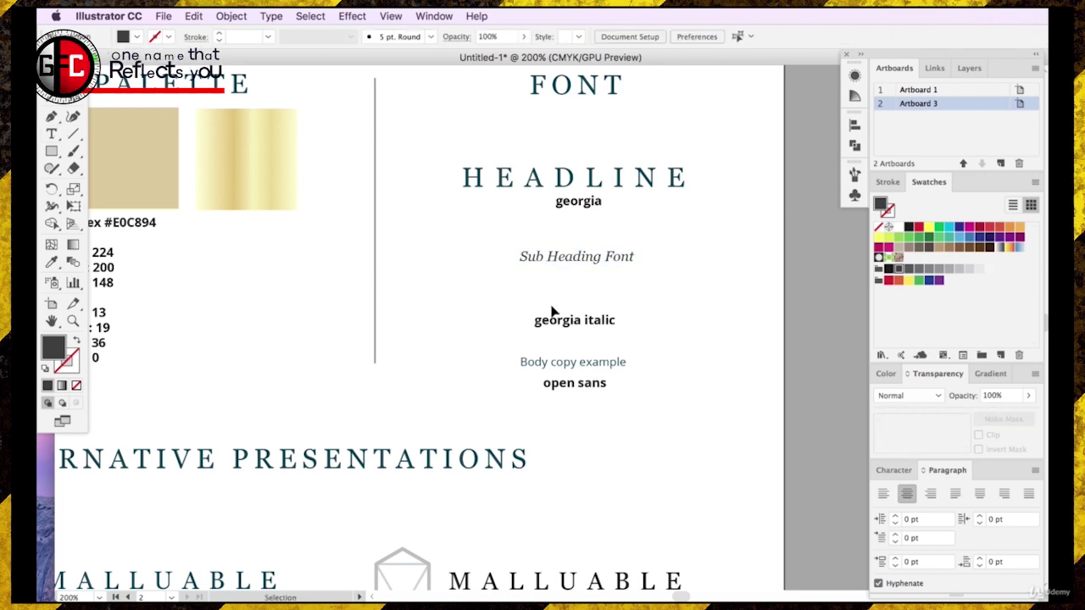
- Move the georgia italic label up under Sub Heading Font, and raise the body copy sample together with its open sans label
left_click_drag(552, 314, 574, 271)
left_click(596, 369)
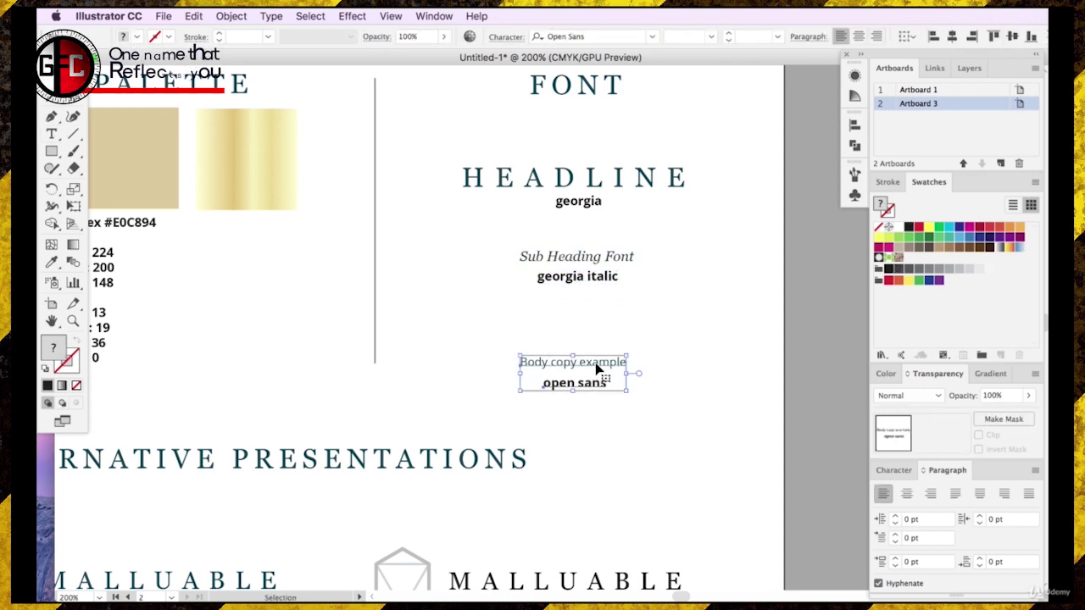
left_click_drag(596, 369, 597, 335)
- Color the Sub Heading Font text with the dark teal sampled from the Hex #044051 swatch
left_click(540, 257)
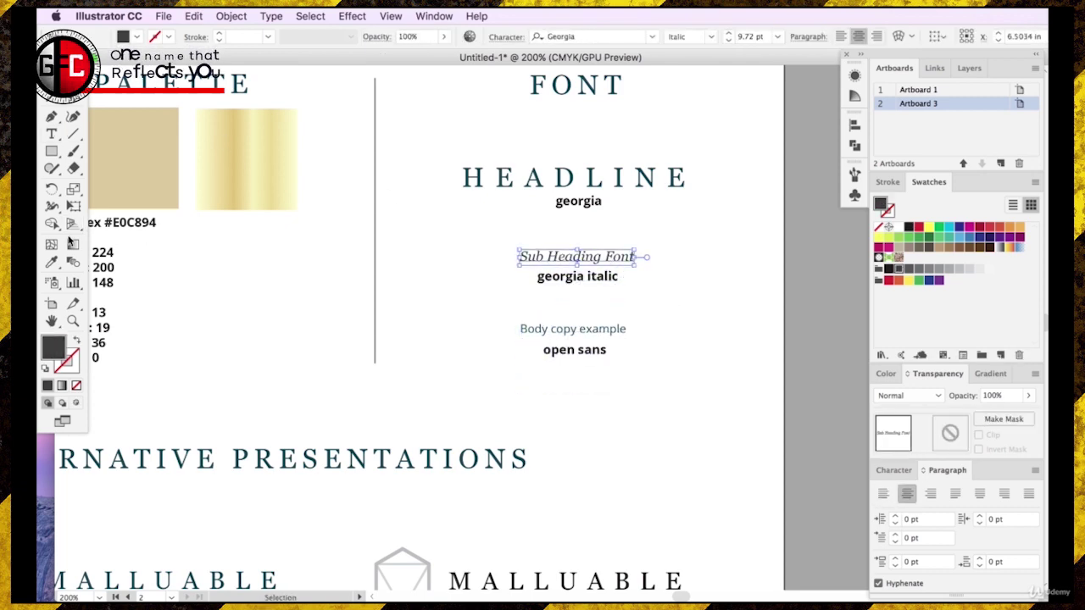
left_click(52, 262)
scroll(683, 588, "left", 5)
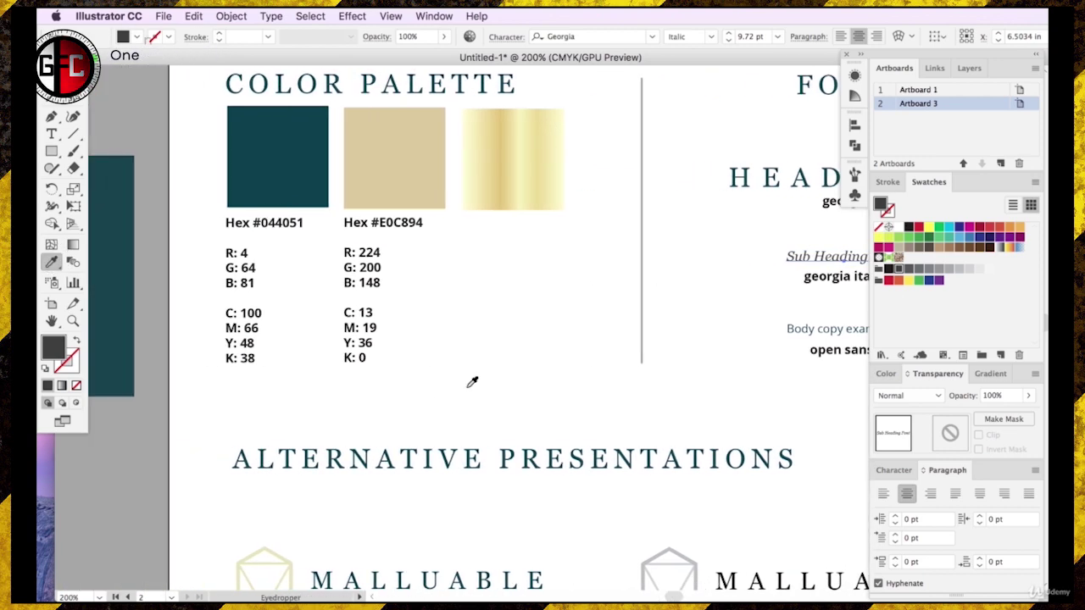
left_click(302, 150)
key("v")
left_click(198, 136)
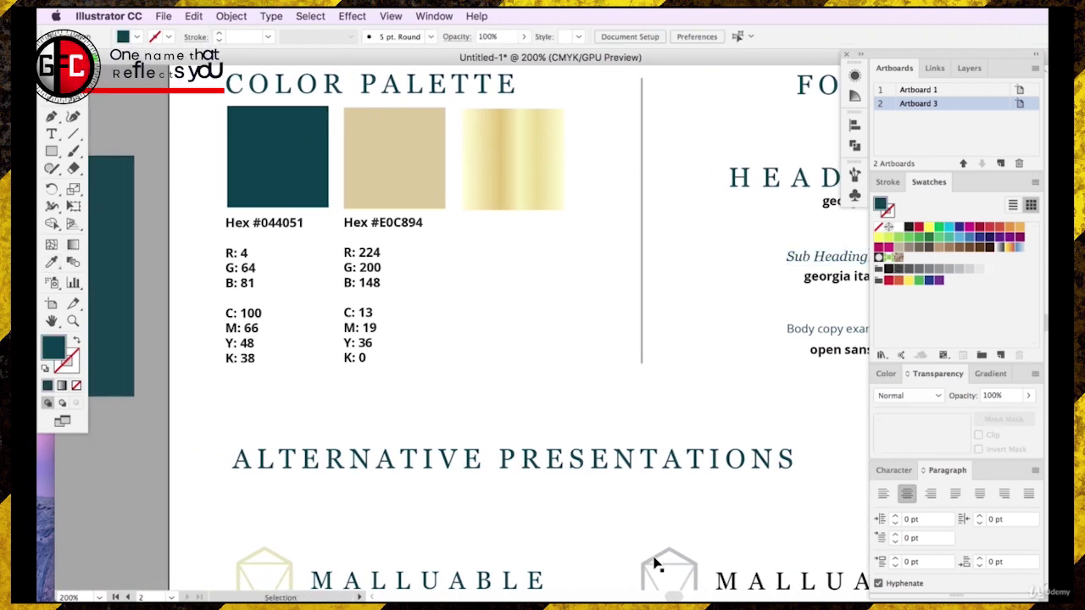
- Set the view to 100% and shift the gray triangle of the B&W logo so it fits inside its hexagon
left_click(683, 583)
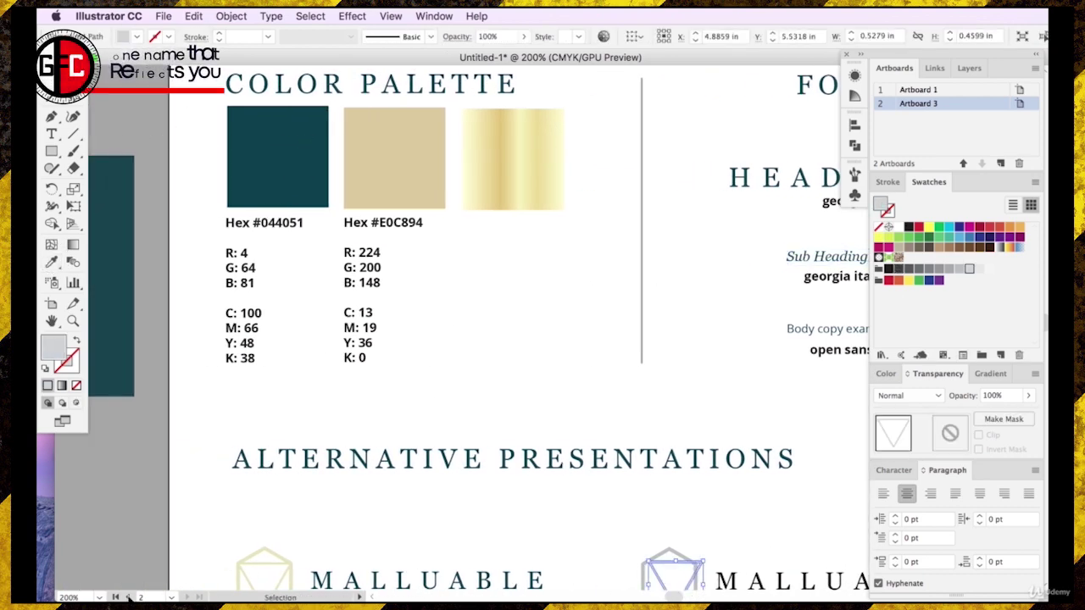
left_click(81, 596)
type("100")
key("Return")
left_click(418, 410)
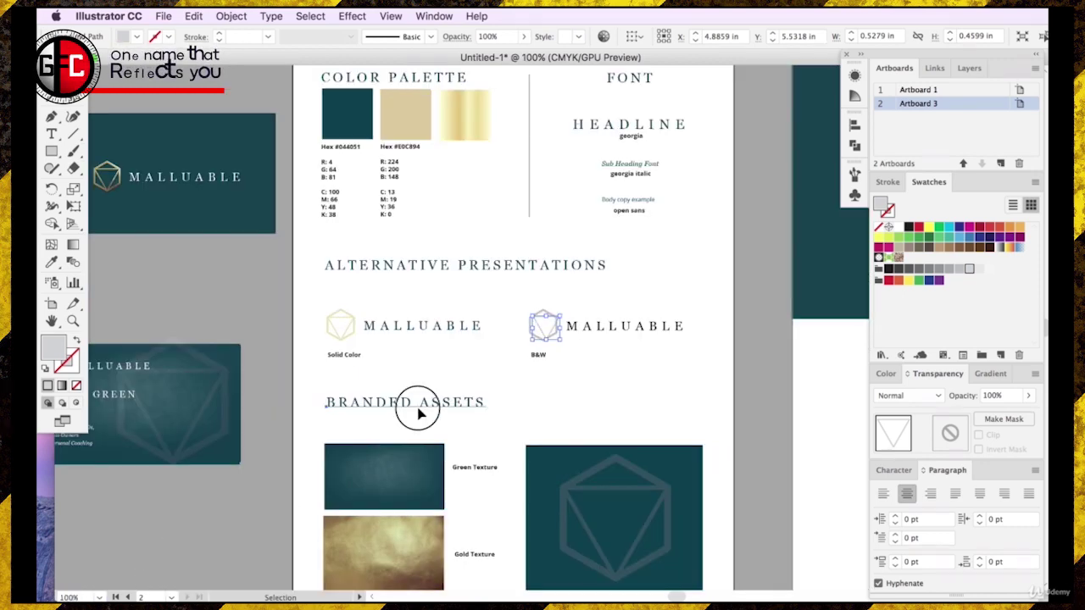
left_click(417, 407)
left_click(551, 319)
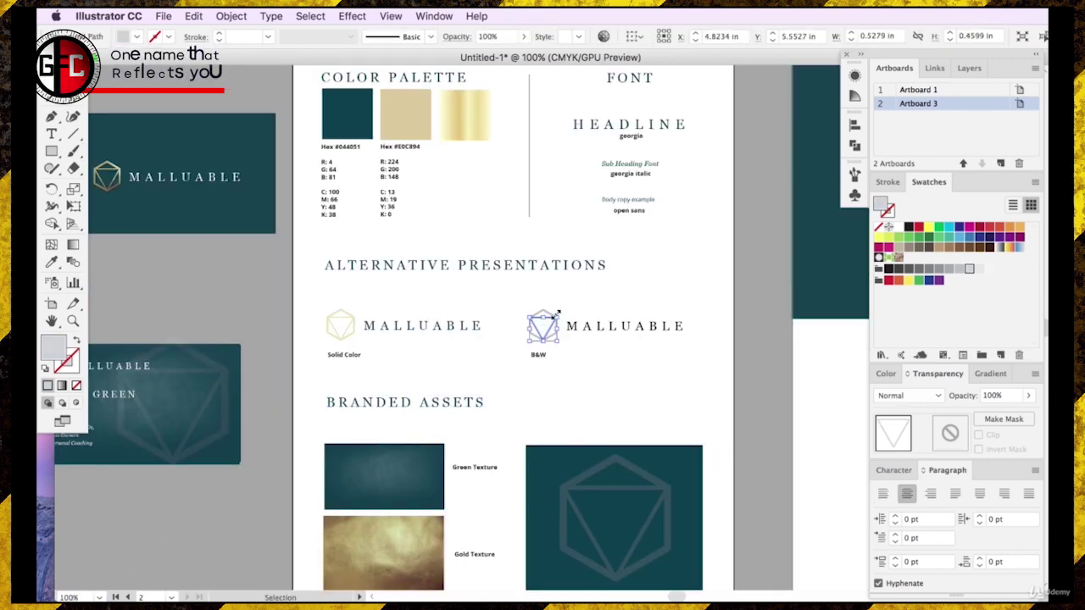
left_click(555, 326)
- Move the BRANDED ASSETS heading down closer to the texture samples
scroll(576, 450, "down", 3)
scroll(580, 447, "up", 2)
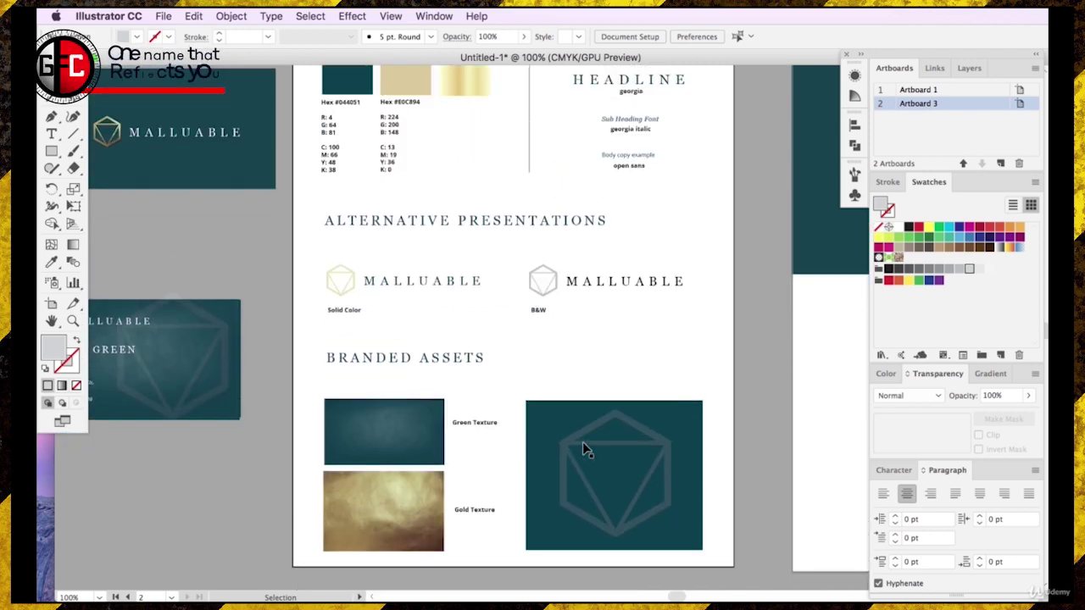
left_click_drag(415, 365, 417, 381)
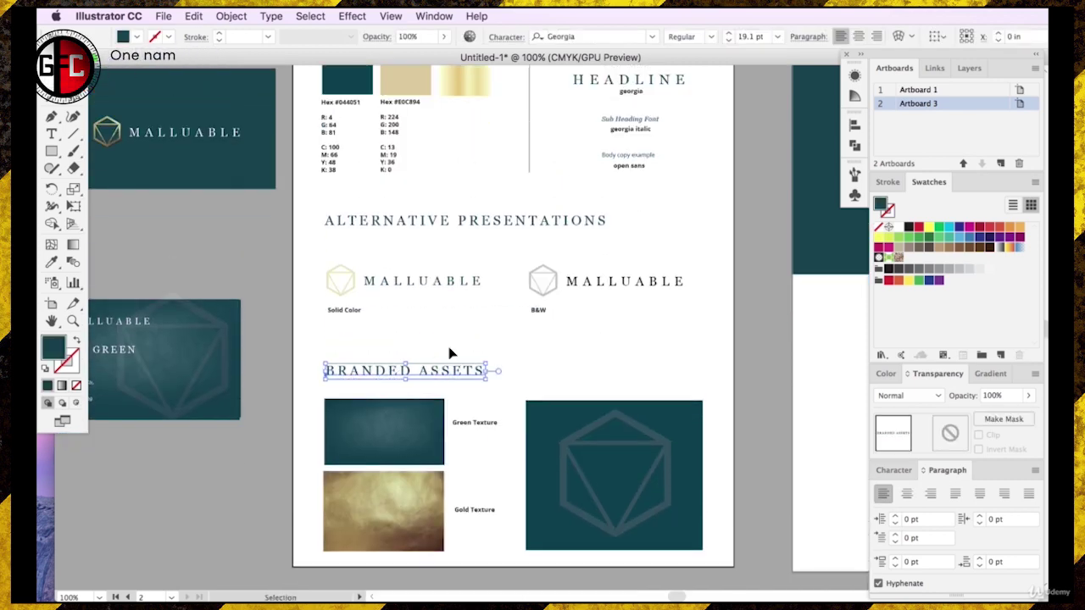
left_click(528, 392)
- Review the style sheet's sections and compare them with the logo variations on the neighboring teal and white artboard
scroll(383, 353, "up", 4)
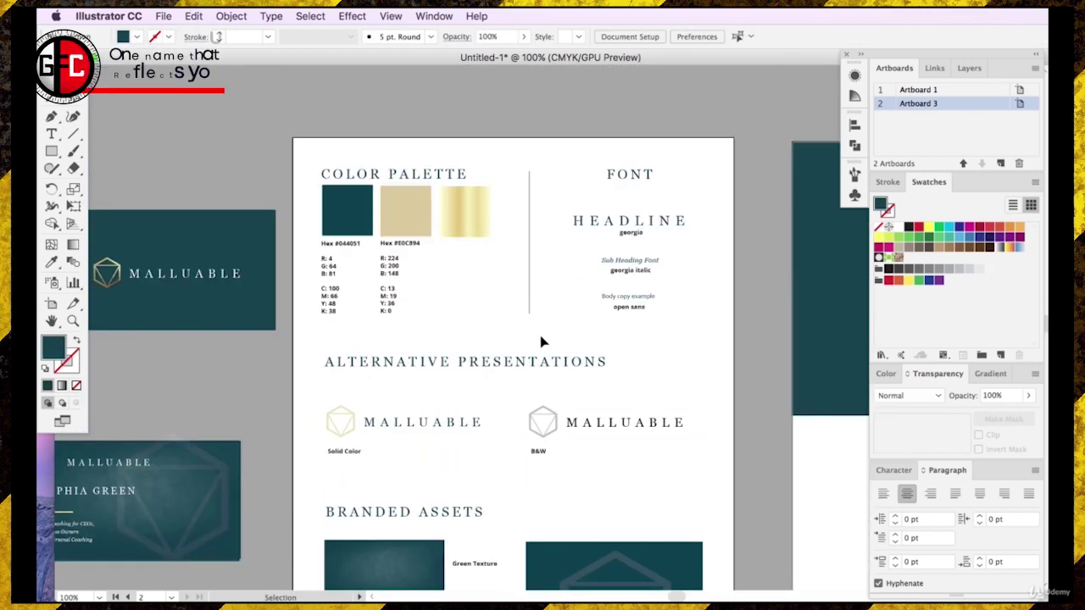
scroll(682, 594, "right", 10)
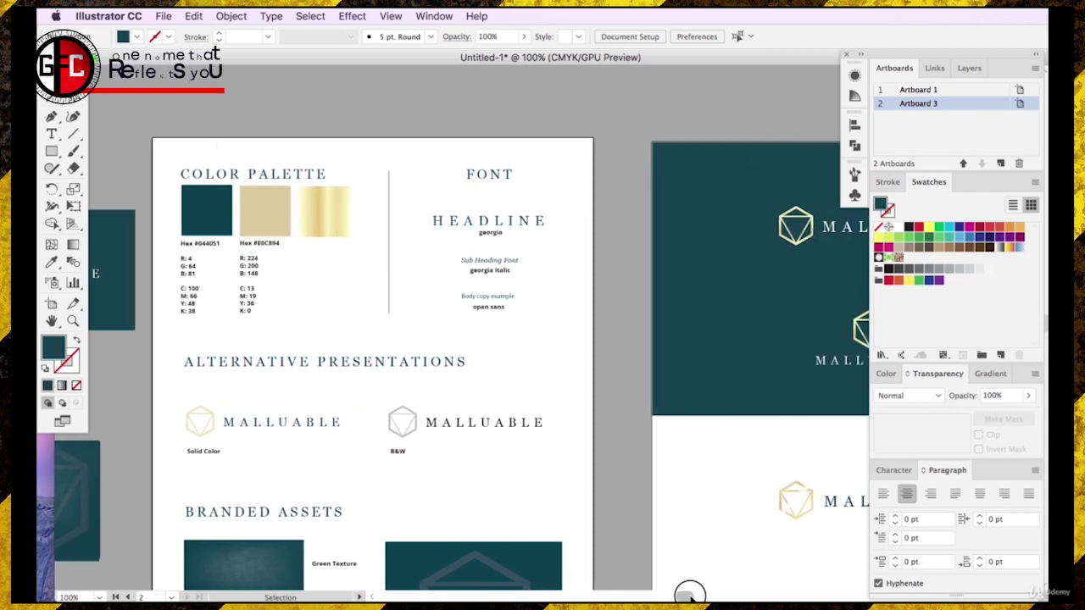
scroll(693, 543, "down", 3)
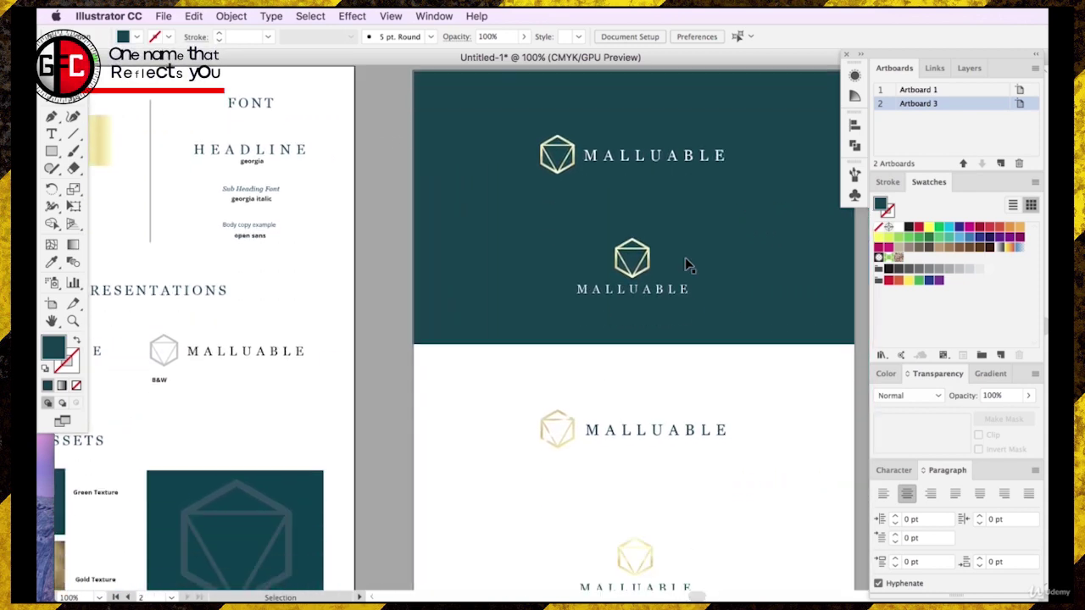
scroll(695, 593, "left", 13)
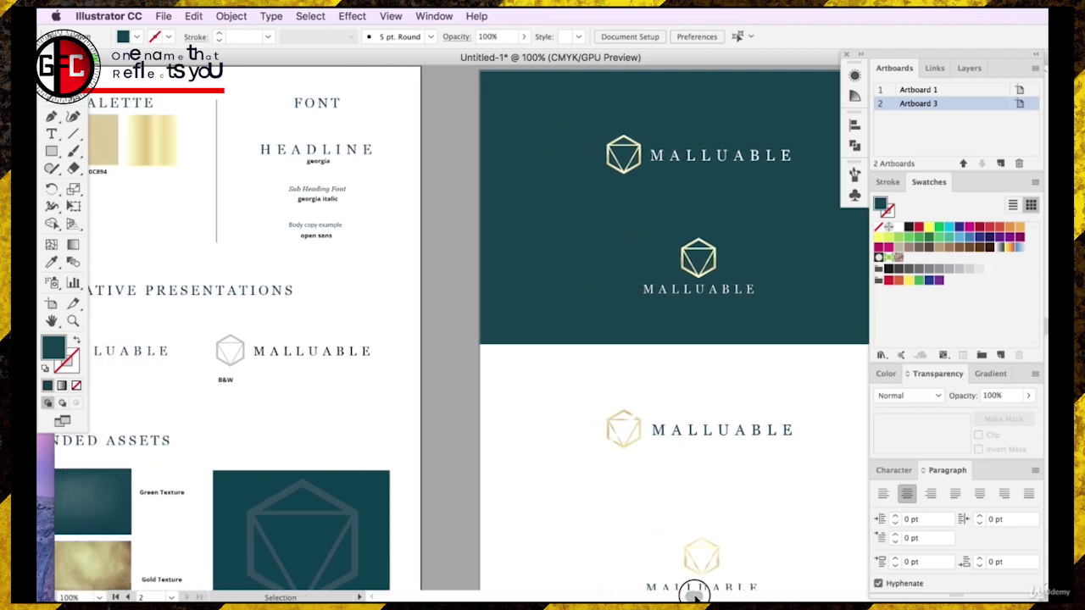
scroll(677, 596, "left", 2)
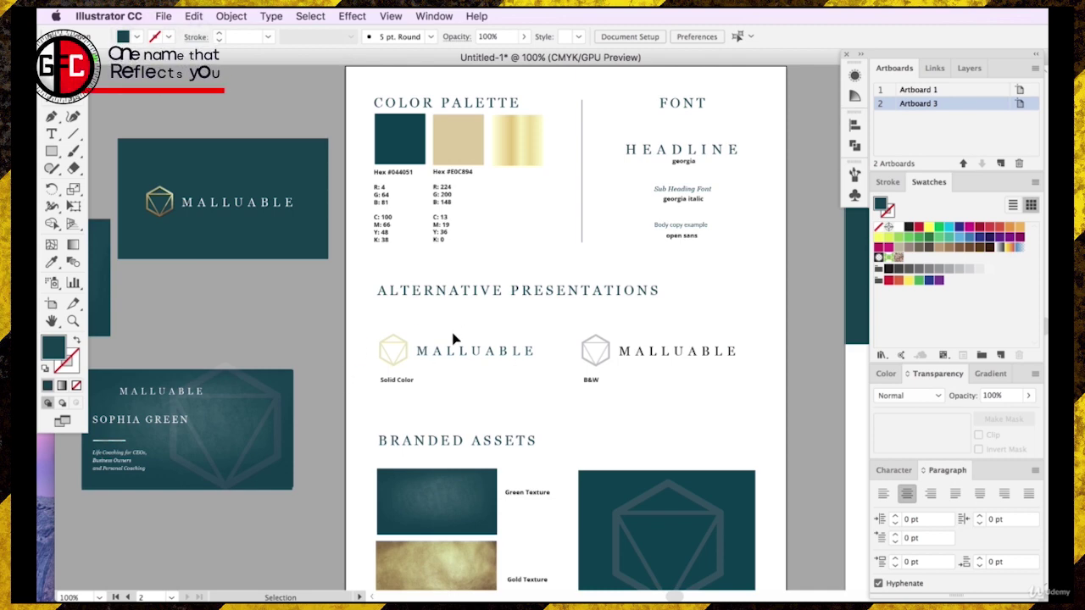
scroll(674, 596, "right", 10)
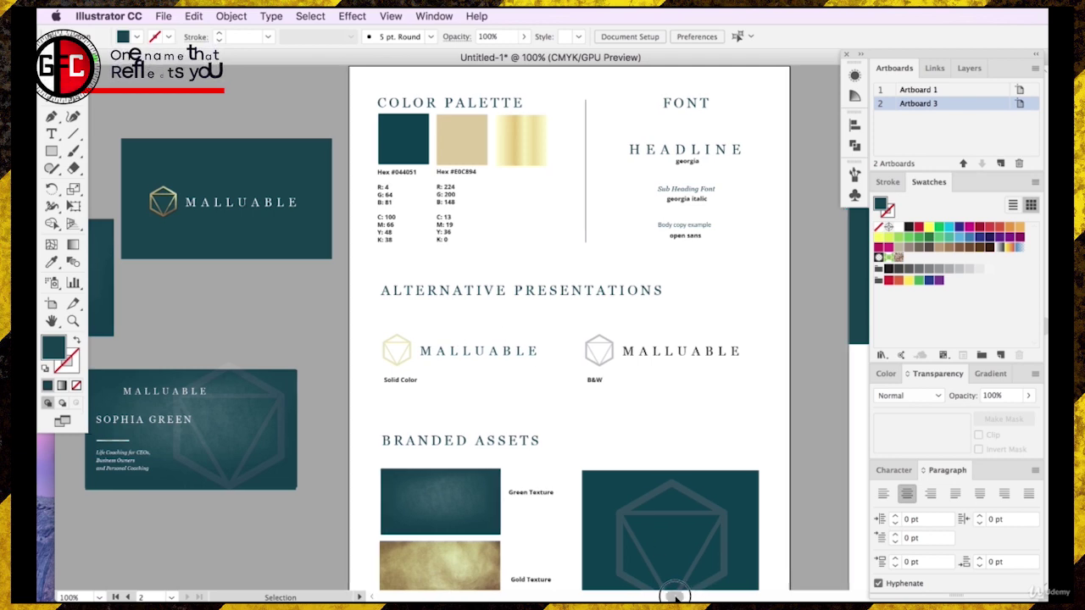
scroll(692, 593, "right", 4)
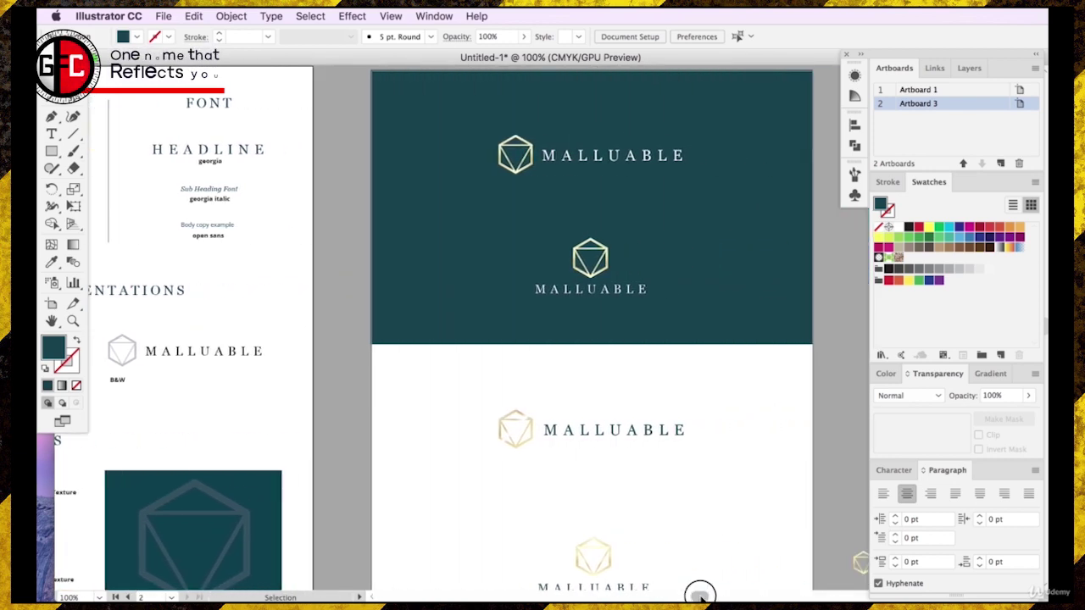
scroll(700, 593, "left", 18)
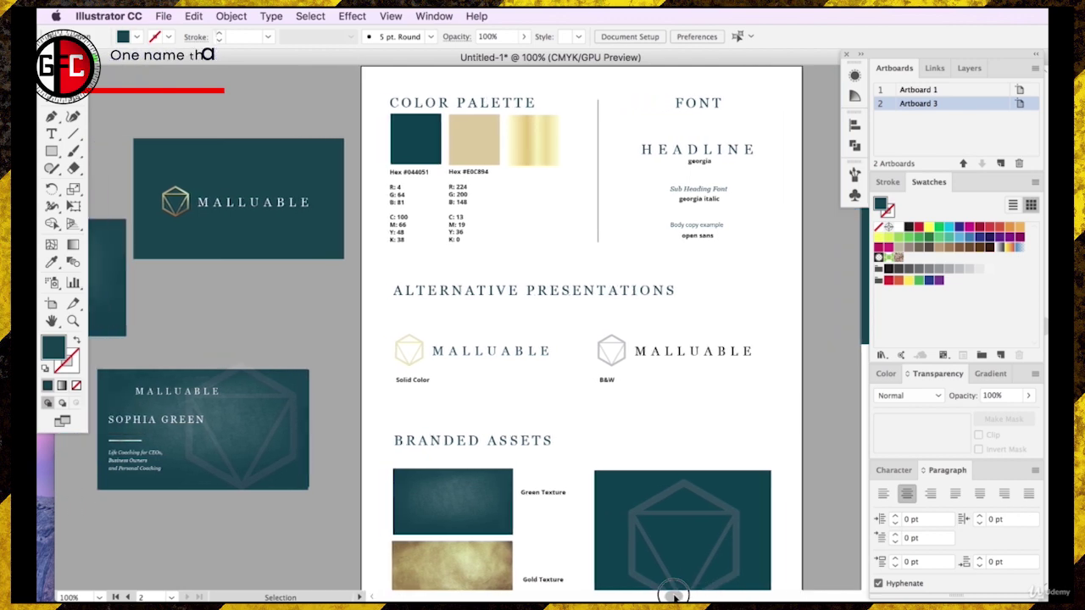
- Examine the business card designs beside the style sheet, checking their texture, watermark and gold divider line against the branded assets
scroll(668, 598, "left", 2)
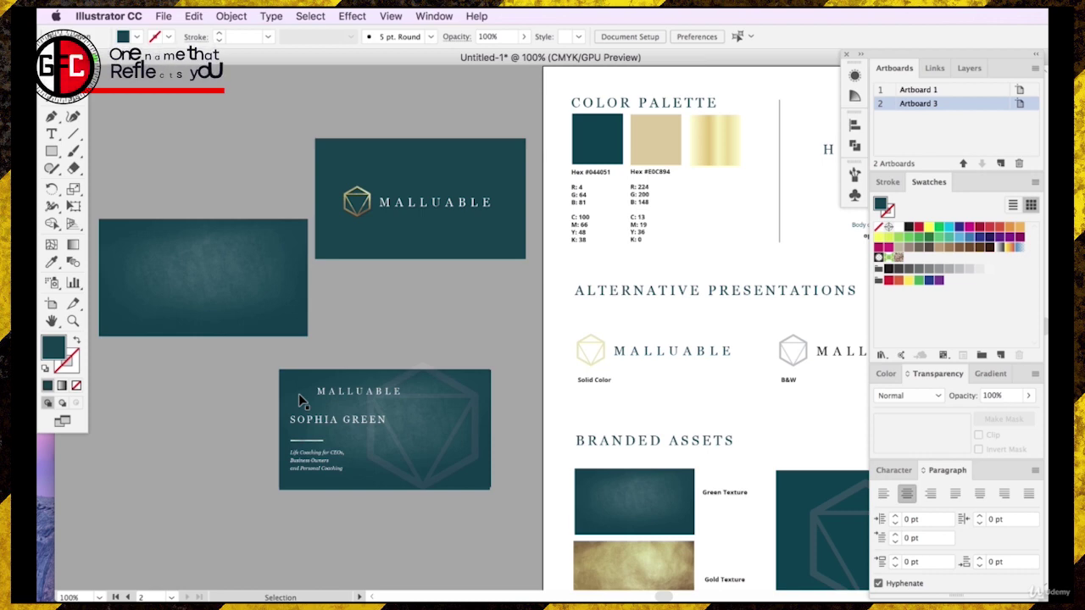
scroll(667, 596, "right", 3)
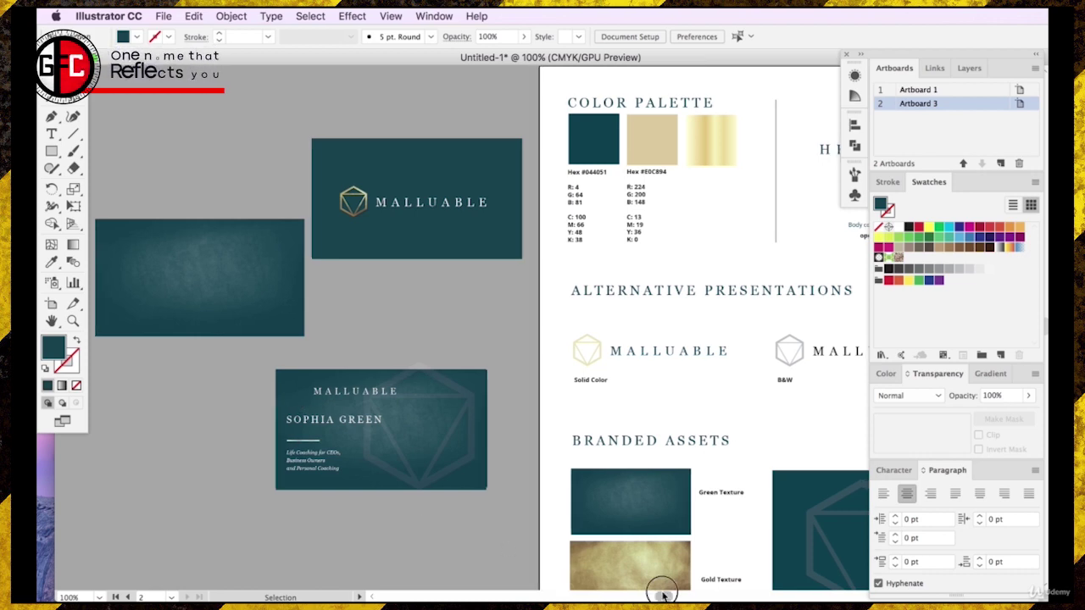
scroll(667, 596, "right", 1)
scroll(685, 585, "down", 2)
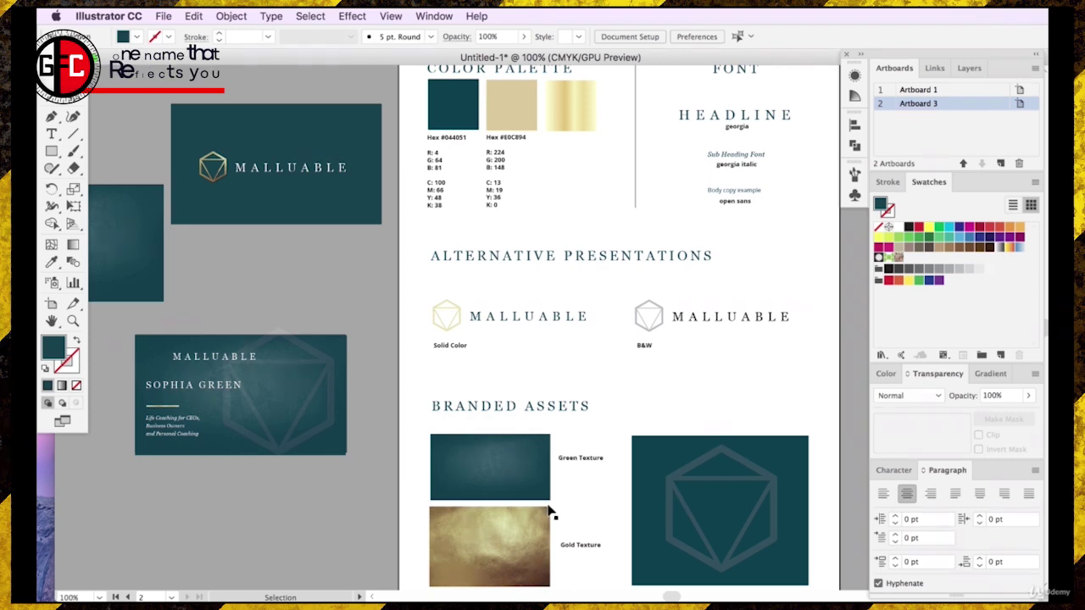
scroll(213, 416, "up", 1)
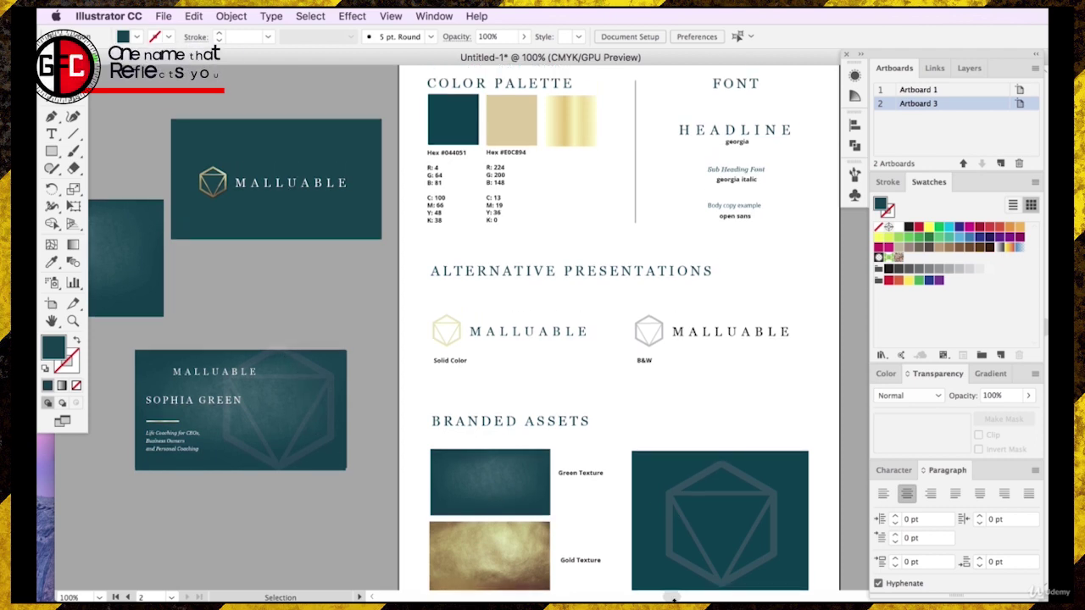
scroll(669, 593, "left", 5)
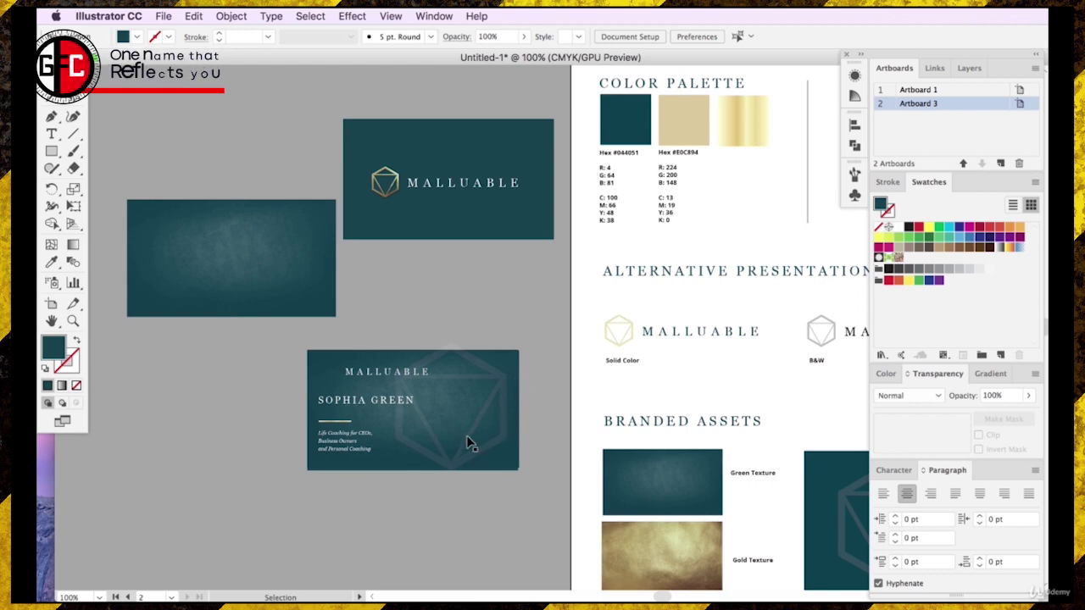
left_click(331, 420)
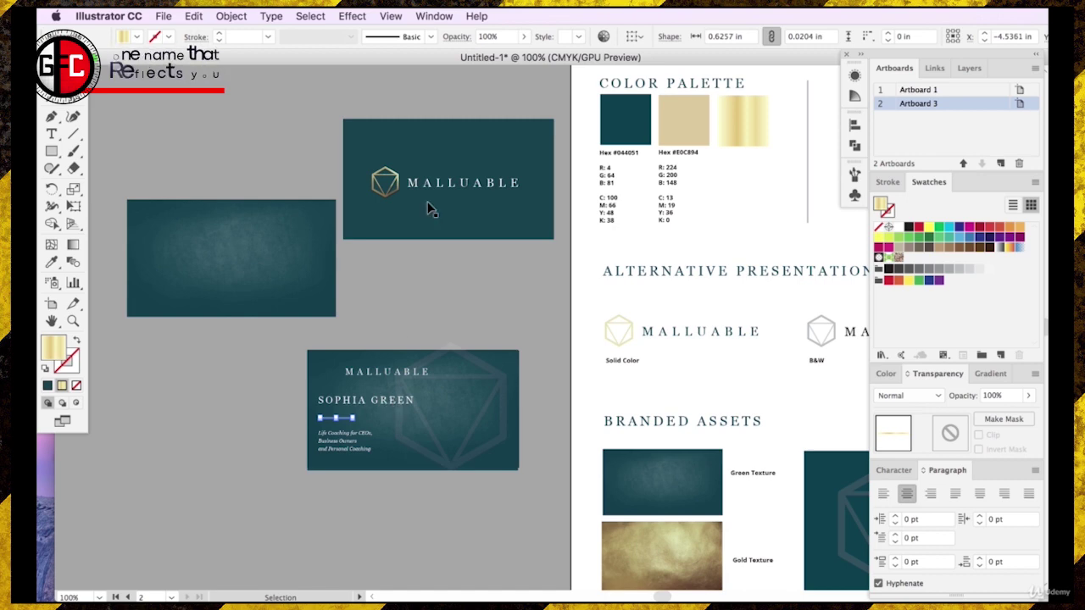
left_click(399, 336)
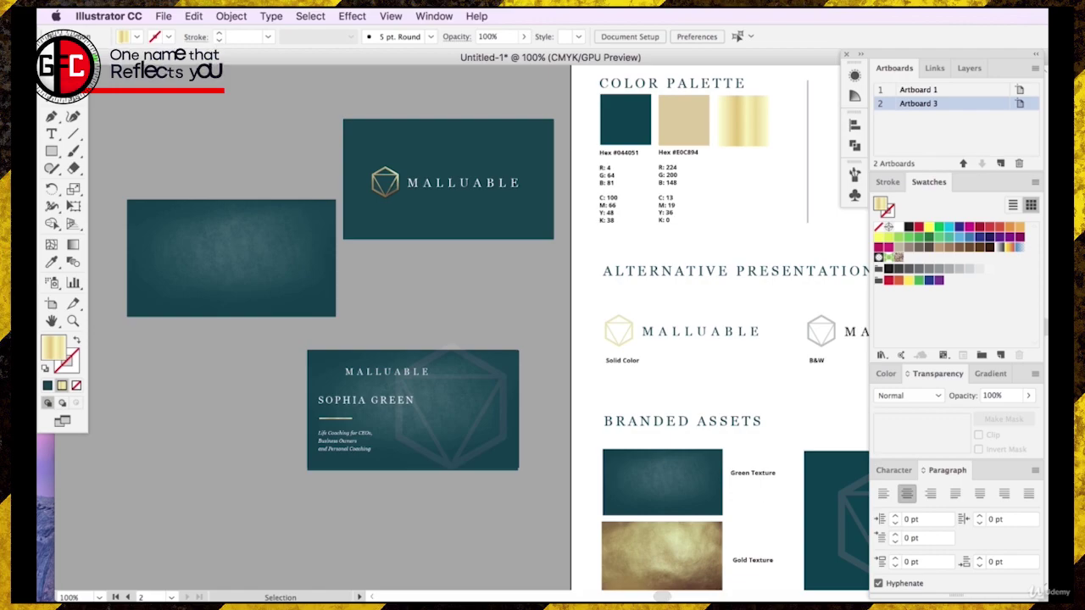